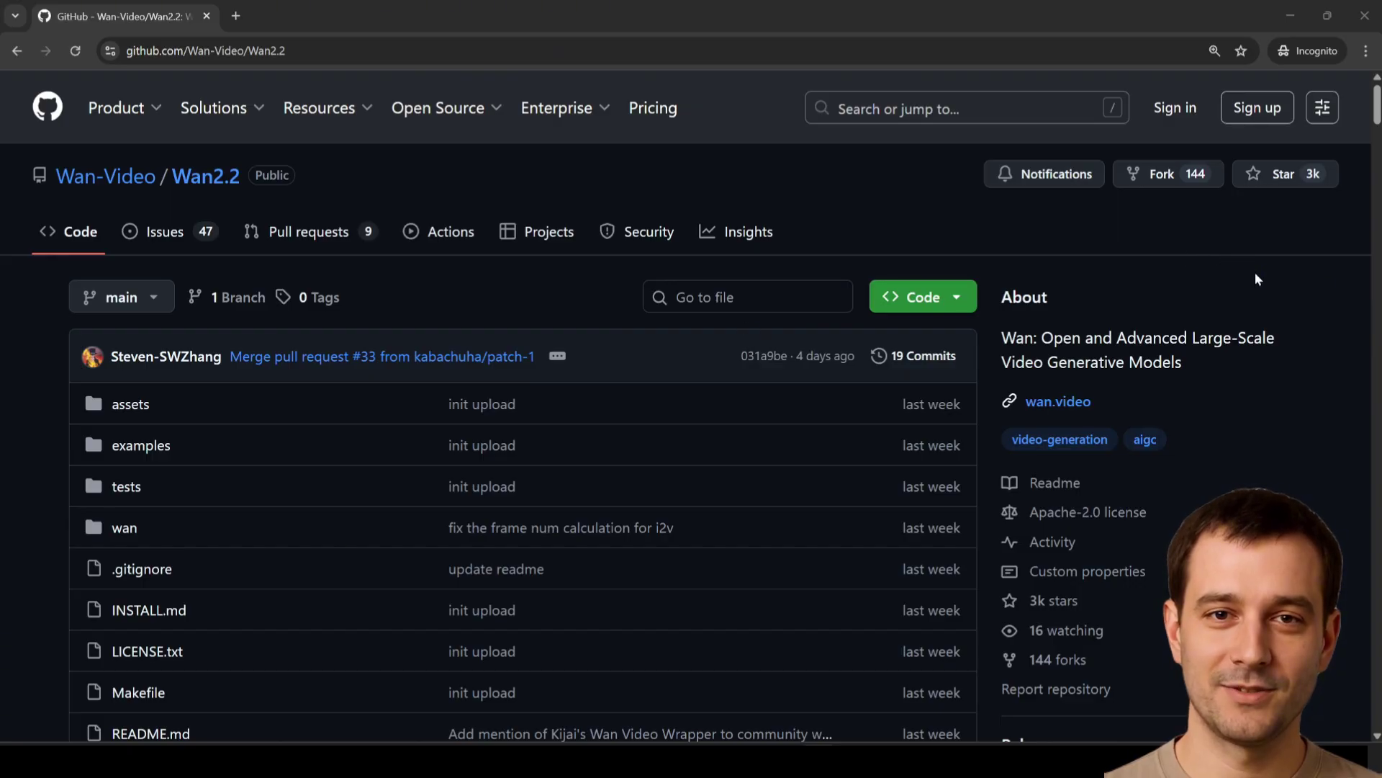
- Scroll through the Wan2.2 README and highlight its RTX 4090 graphics card mention
{"action": "scroll", "coordinate": [1279, 314], "scroll_direction": "down", "scroll_amount": 12}
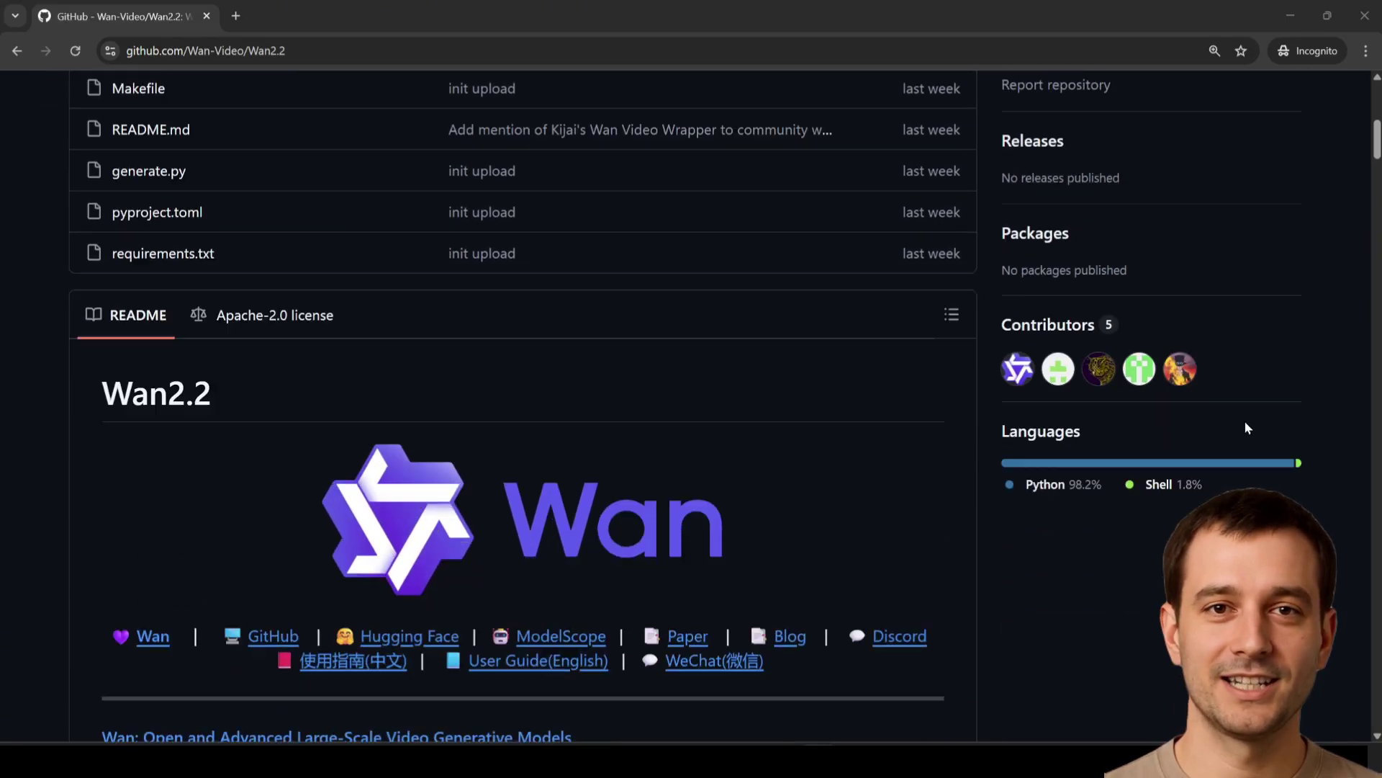
{"action": "scroll", "coordinate": [1228, 425], "scroll_direction": "down", "scroll_amount": 3}
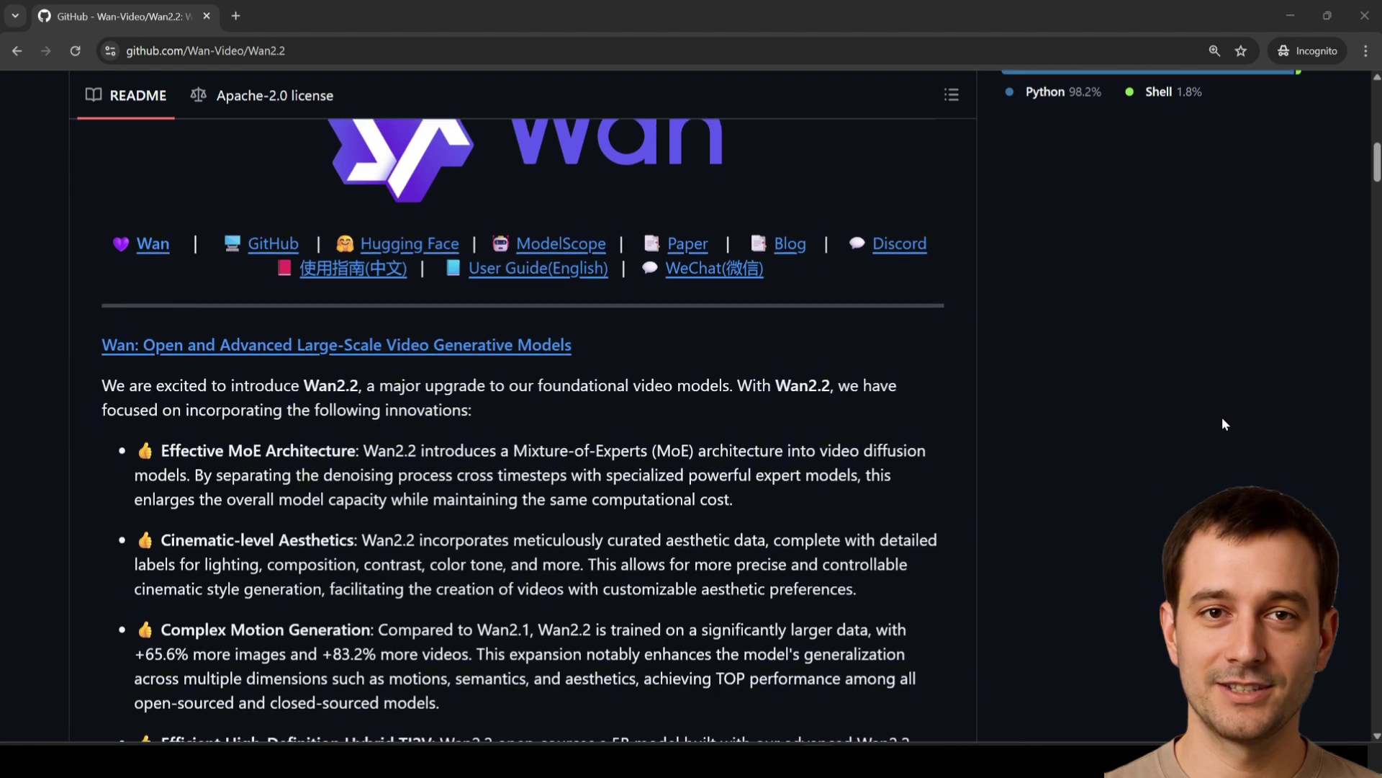
{"action": "scroll", "coordinate": [1221, 424], "scroll_direction": "down", "scroll_amount": 1}
{"action": "scroll", "coordinate": [1222, 425], "scroll_direction": "up", "scroll_amount": 1}
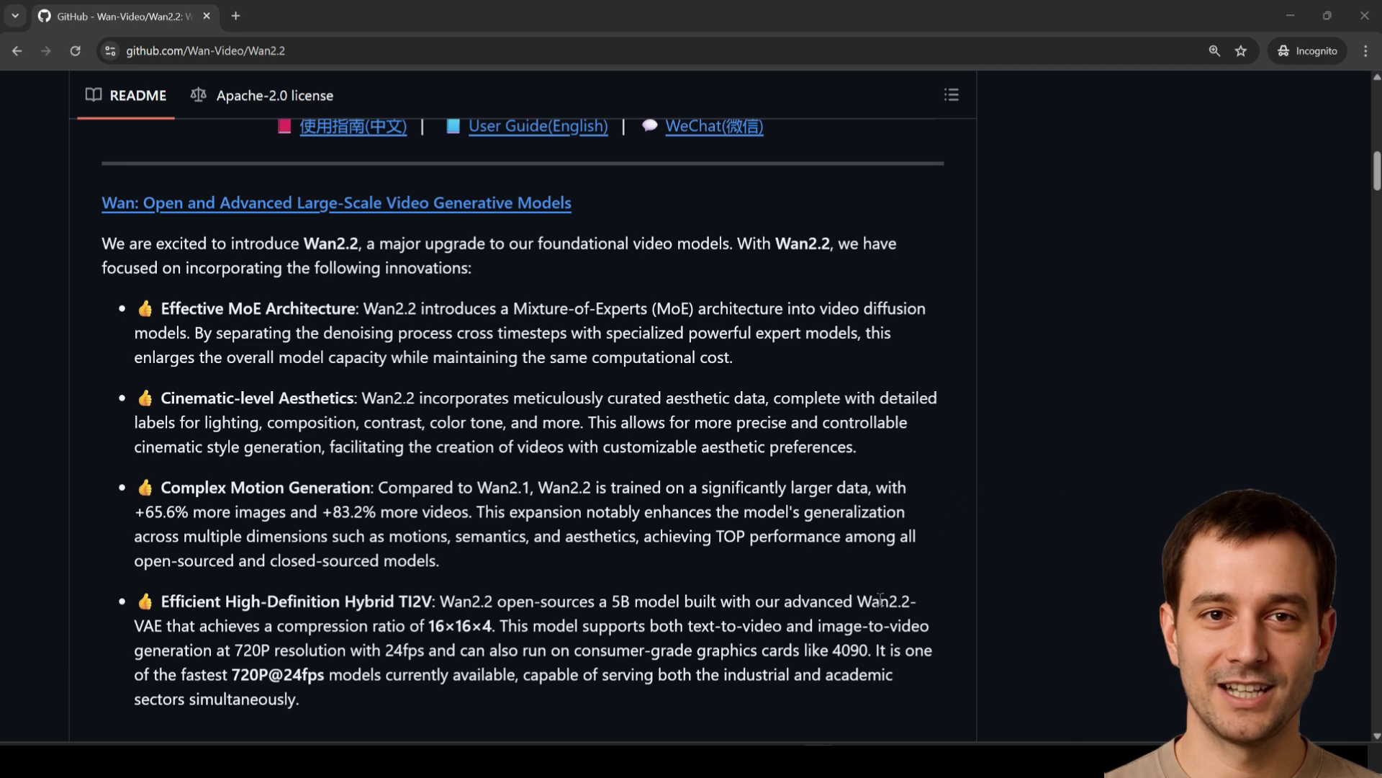
{"action": "double_click", "coordinate": [853, 650]}
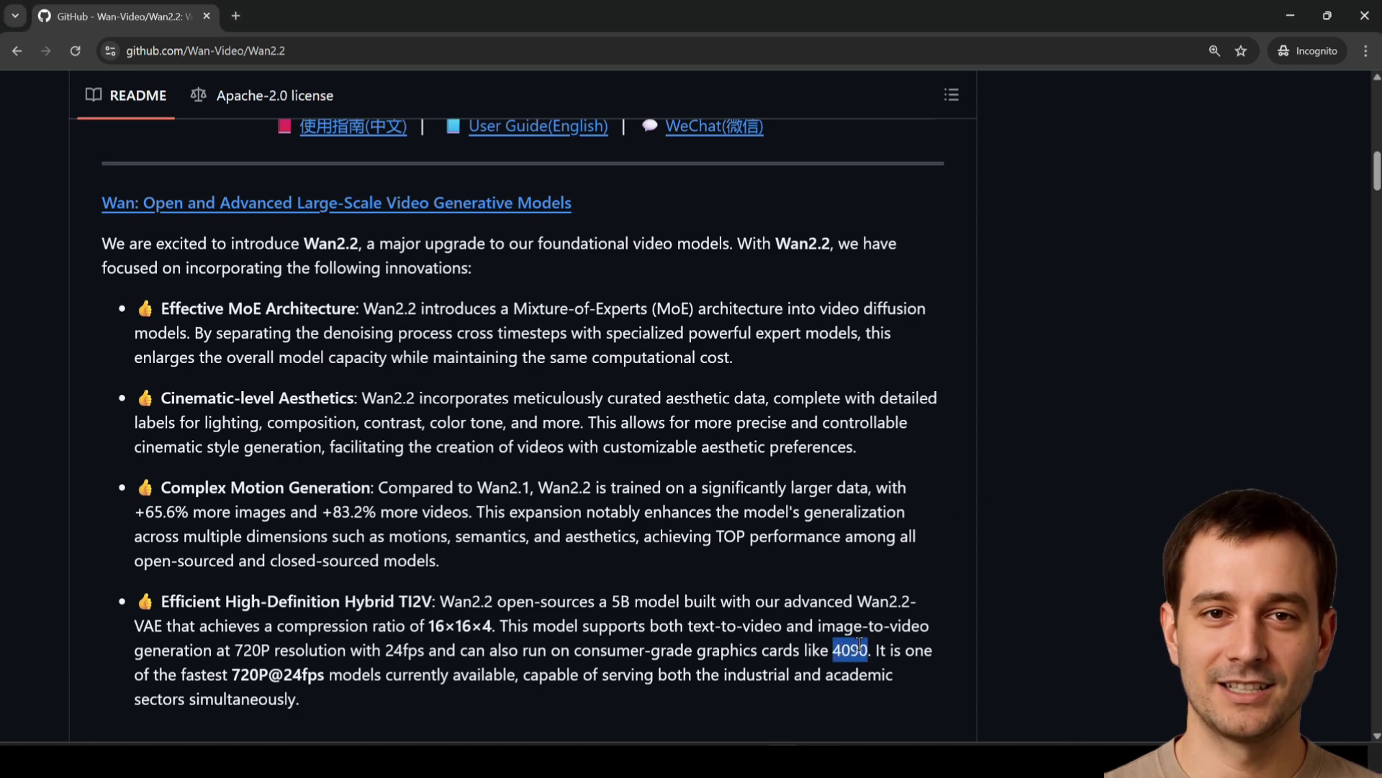
{"action": "scroll", "coordinate": [857, 647], "scroll_direction": "down", "scroll_amount": 1}
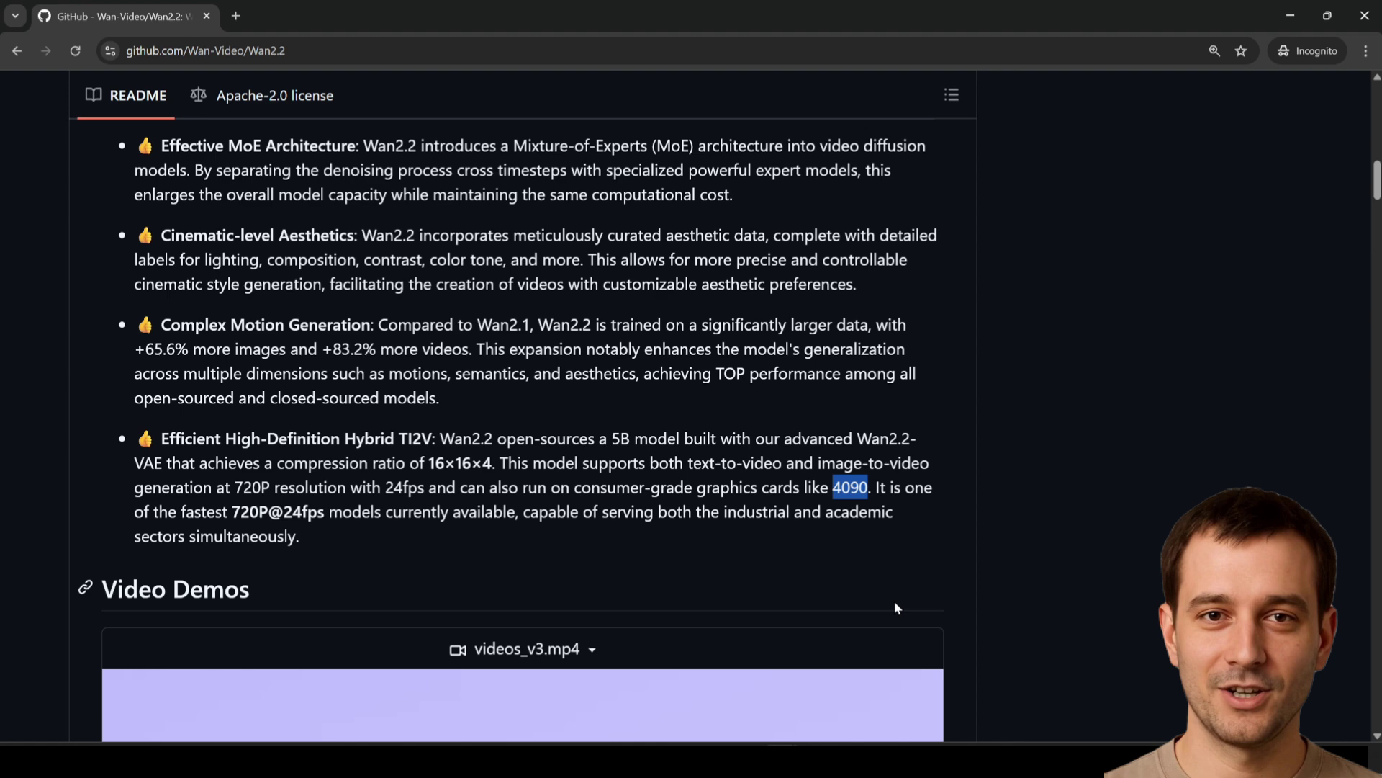
{"action": "left_click", "coordinate": [1154, 419]}
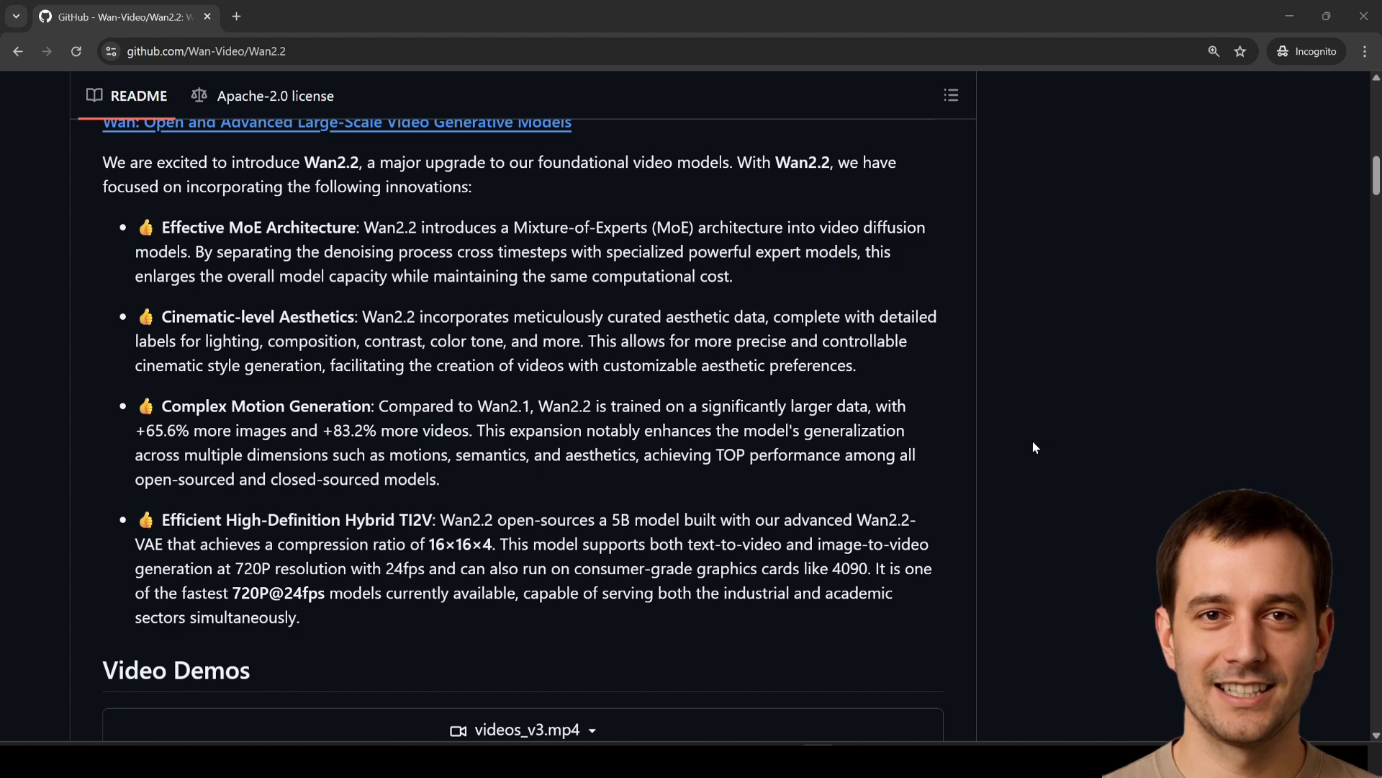
- Highlight the T2V-A14B, I2V-A14B and TI2V-5B rows of the Model Download table
{"action": "scroll", "coordinate": [997, 464], "scroll_direction": "down", "scroll_amount": 1}
{"action": "scroll", "coordinate": [997, 467], "scroll_direction": "down", "scroll_amount": 14}
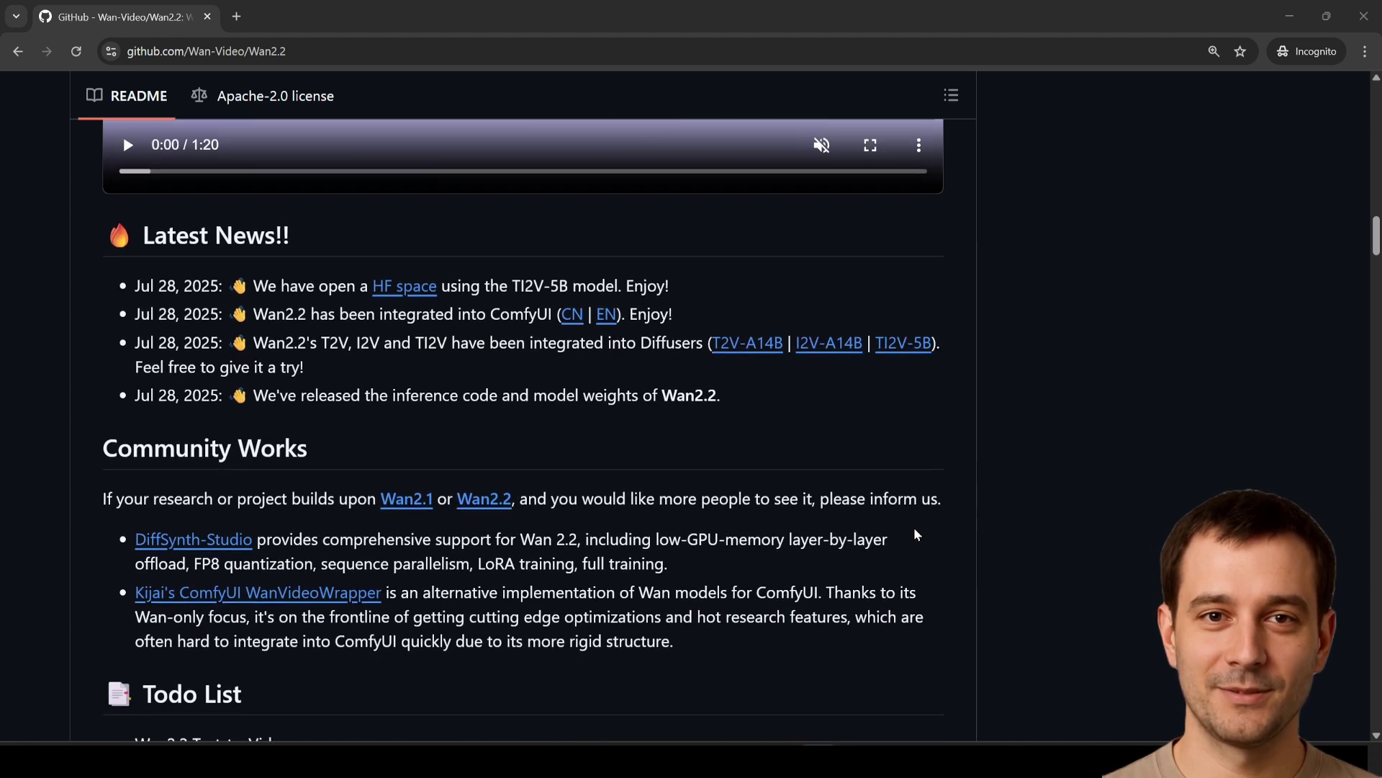
{"action": "scroll", "coordinate": [464, 517], "scroll_direction": "down", "scroll_amount": 13}
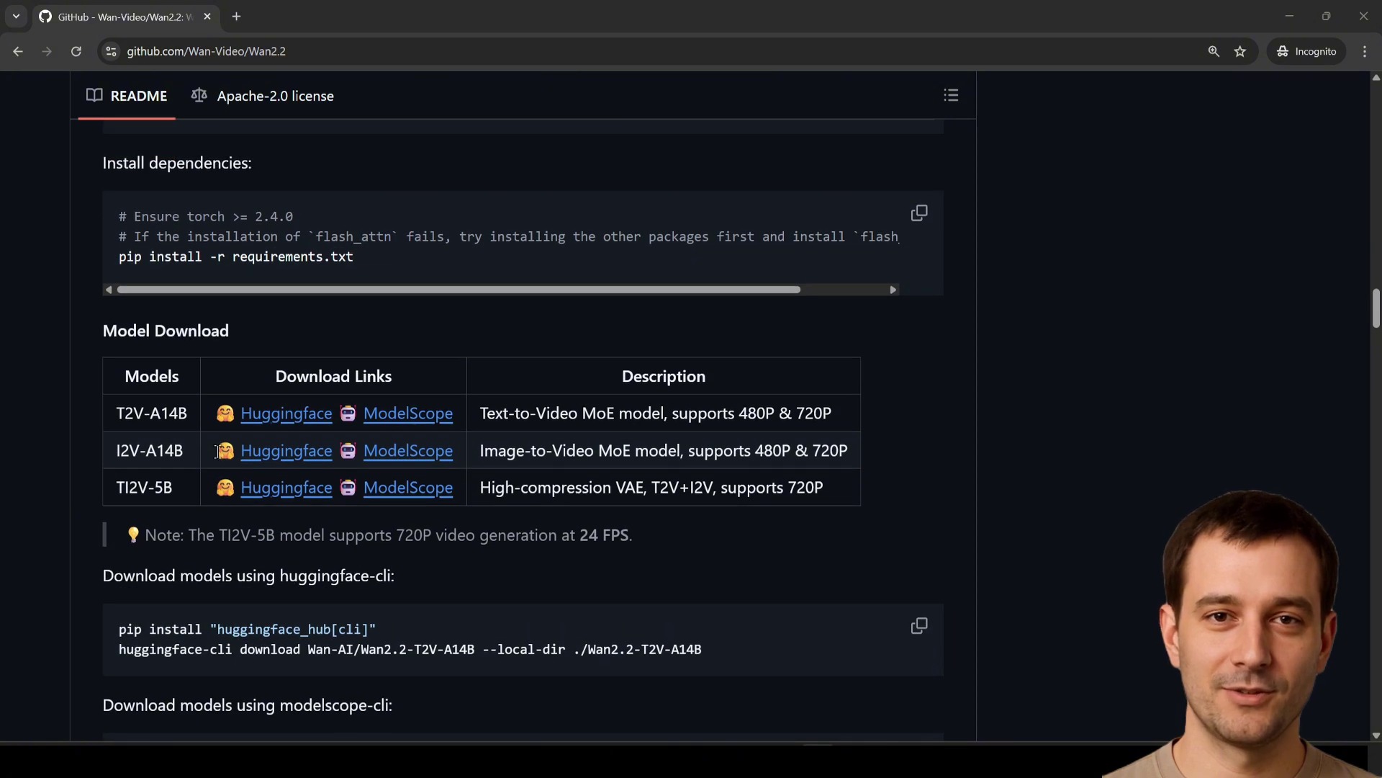
{"action": "left_click_drag", "start_coordinate": [116, 413], "coordinate": [899, 461]}
{"action": "left_click", "coordinate": [899, 461]}
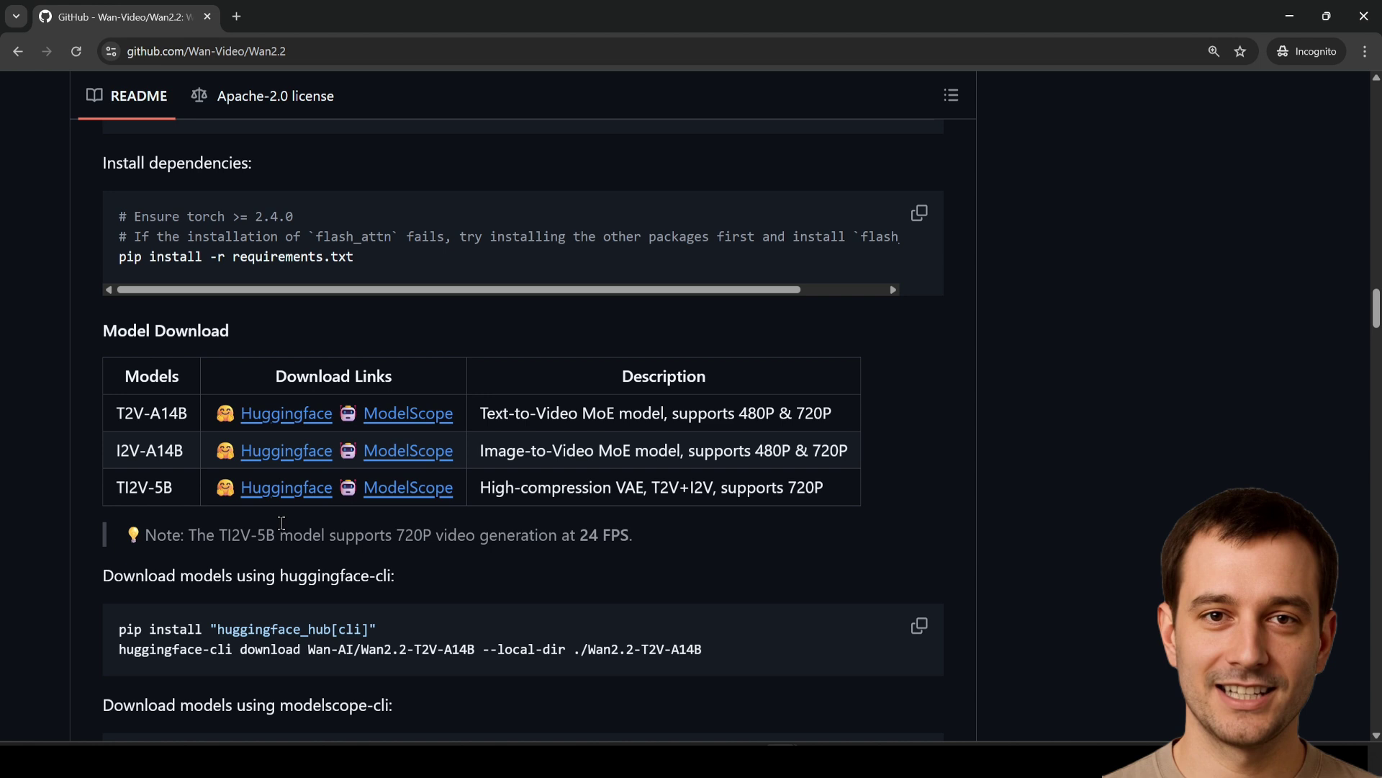
{"action": "left_click_drag", "start_coordinate": [103, 498], "coordinate": [878, 495]}
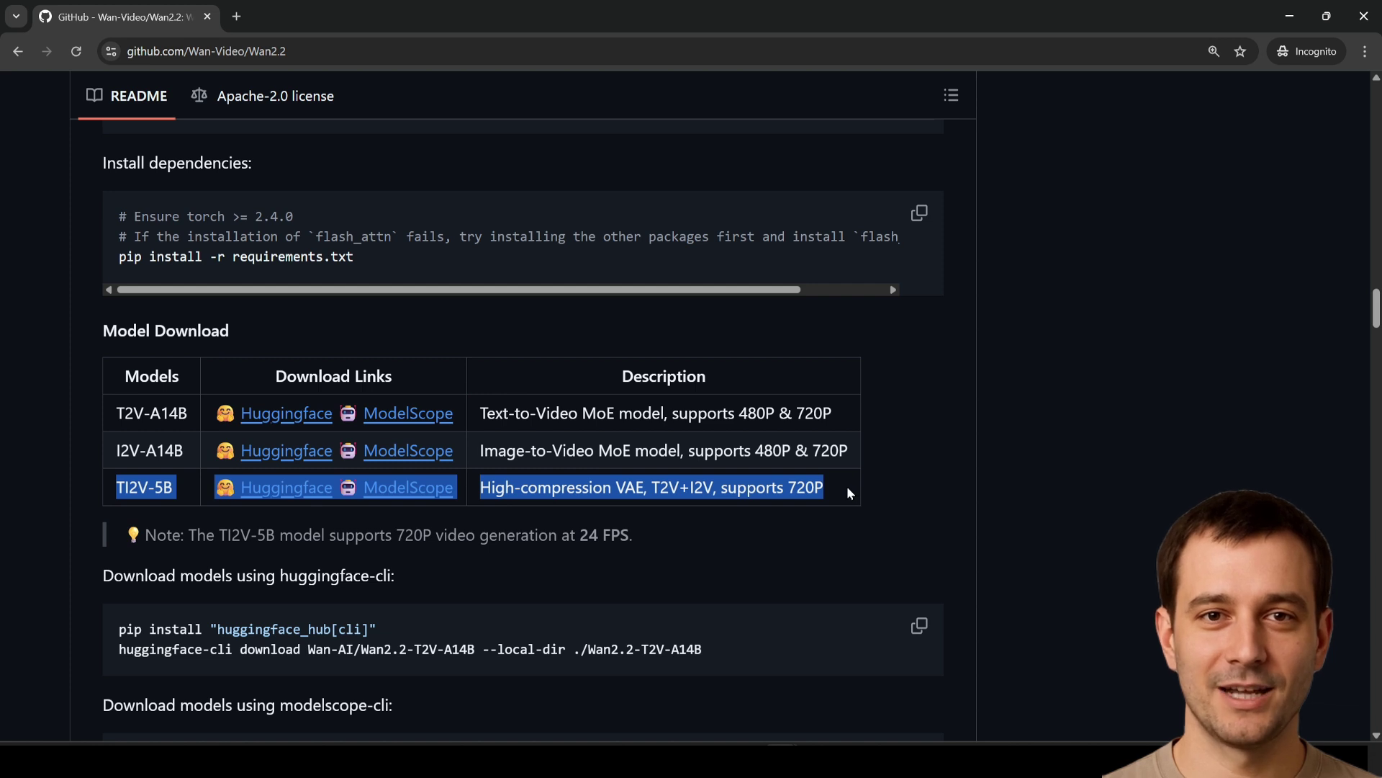
{"action": "left_click", "coordinate": [848, 488]}
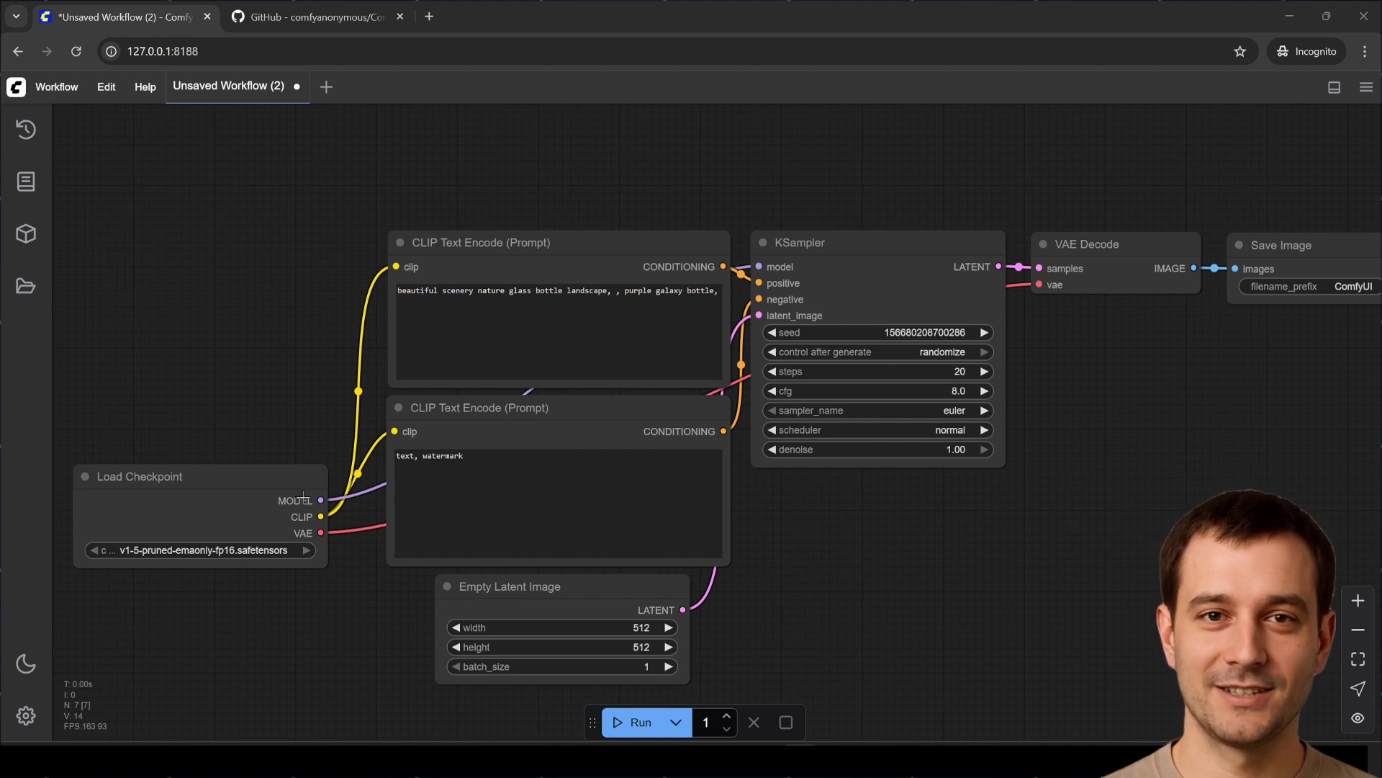
- Open ComfyUI's v0.3.49 release and check its ComfyUI_windows_portable_nvidia.7z asset
{"action": "scroll", "coordinate": [293, 216], "scroll_direction": "down", "scroll_amount": 4}
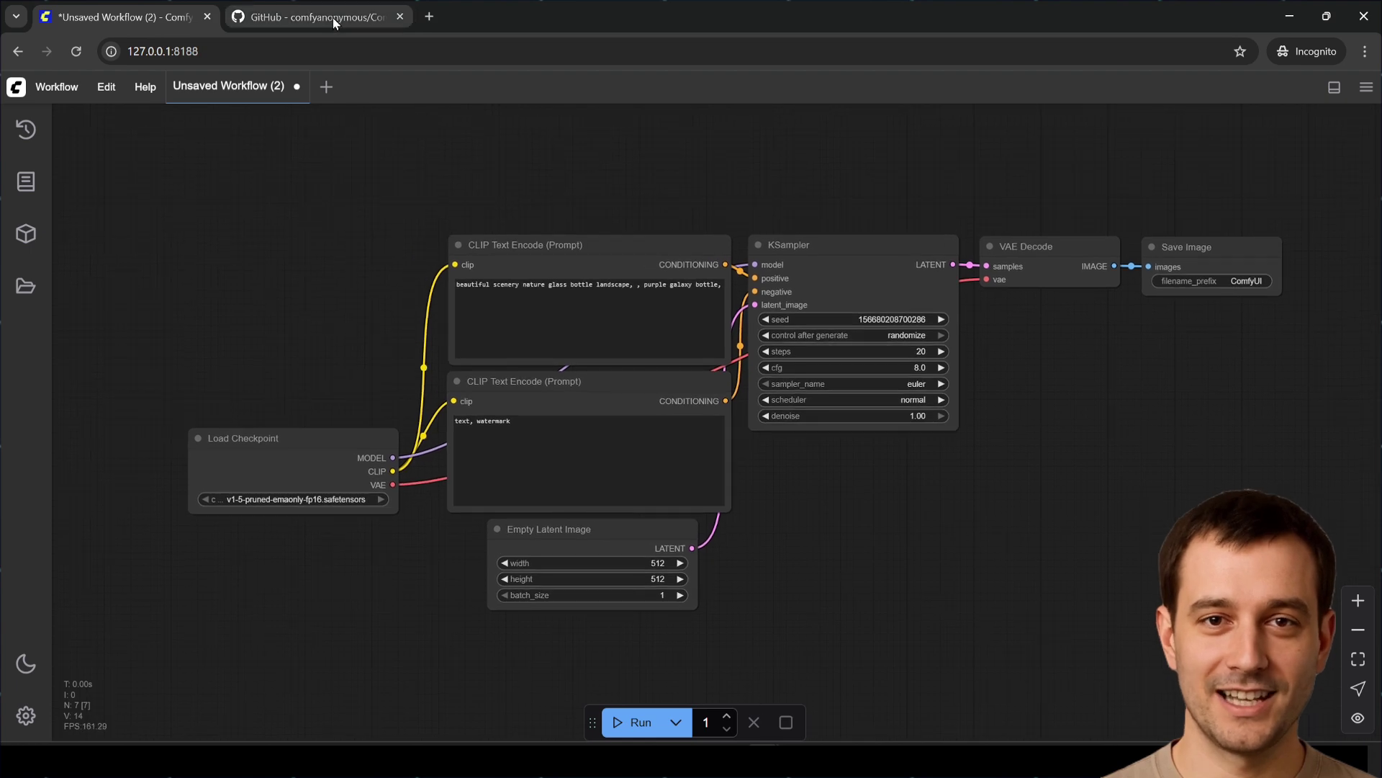
{"action": "left_click", "coordinate": [332, 18]}
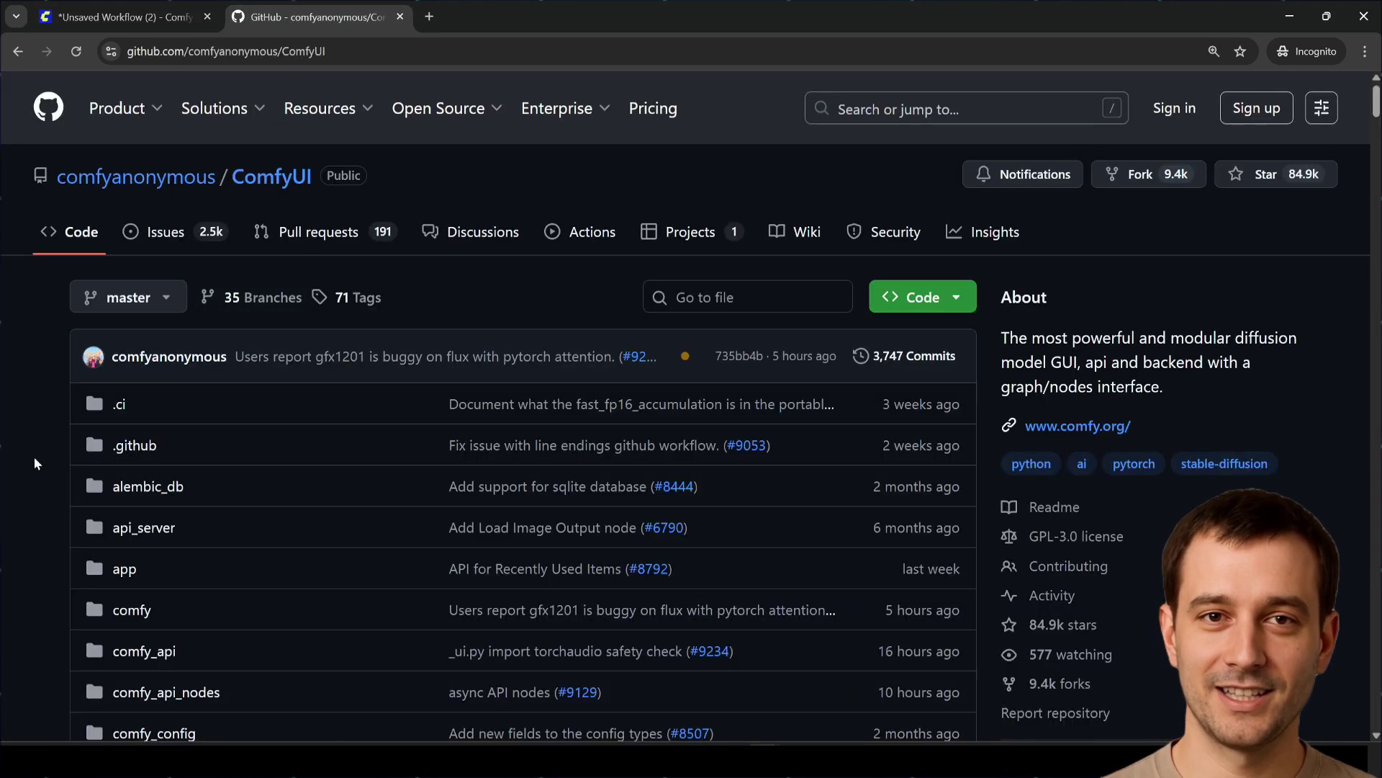
{"action": "scroll", "coordinate": [36, 452], "scroll_direction": "down", "scroll_amount": 5}
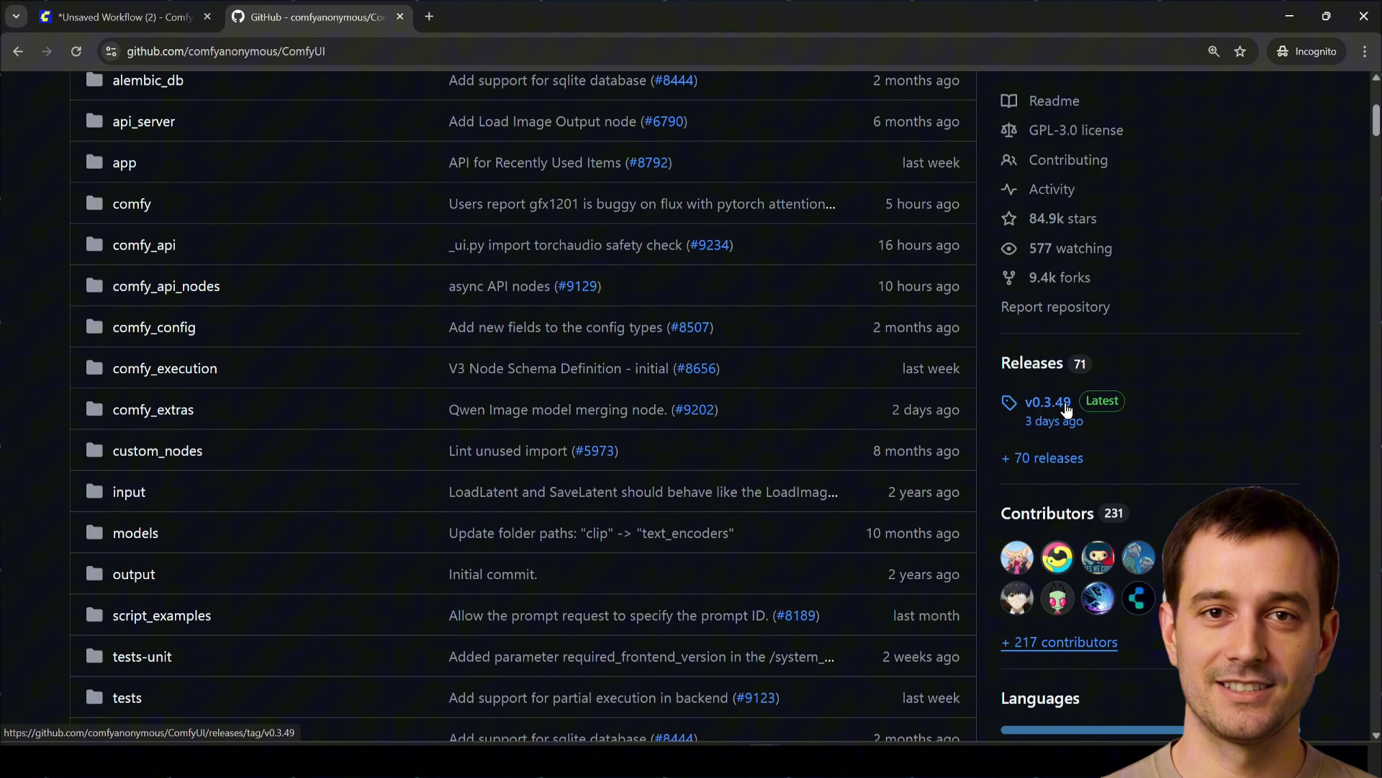
{"action": "middle_click", "coordinate": [1063, 406]}
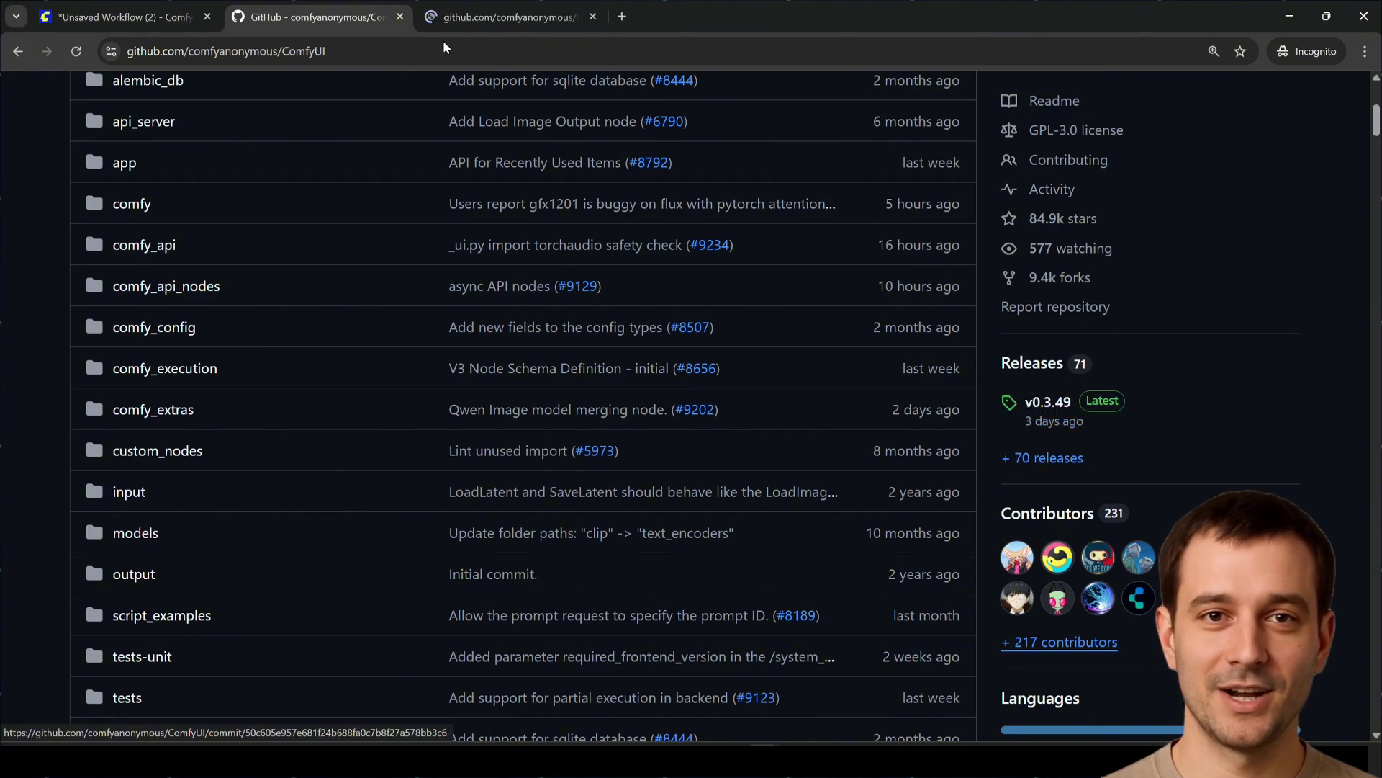
{"action": "left_click", "coordinate": [499, 12]}
{"action": "scroll", "coordinate": [232, 507], "scroll_direction": "down", "scroll_amount": 10}
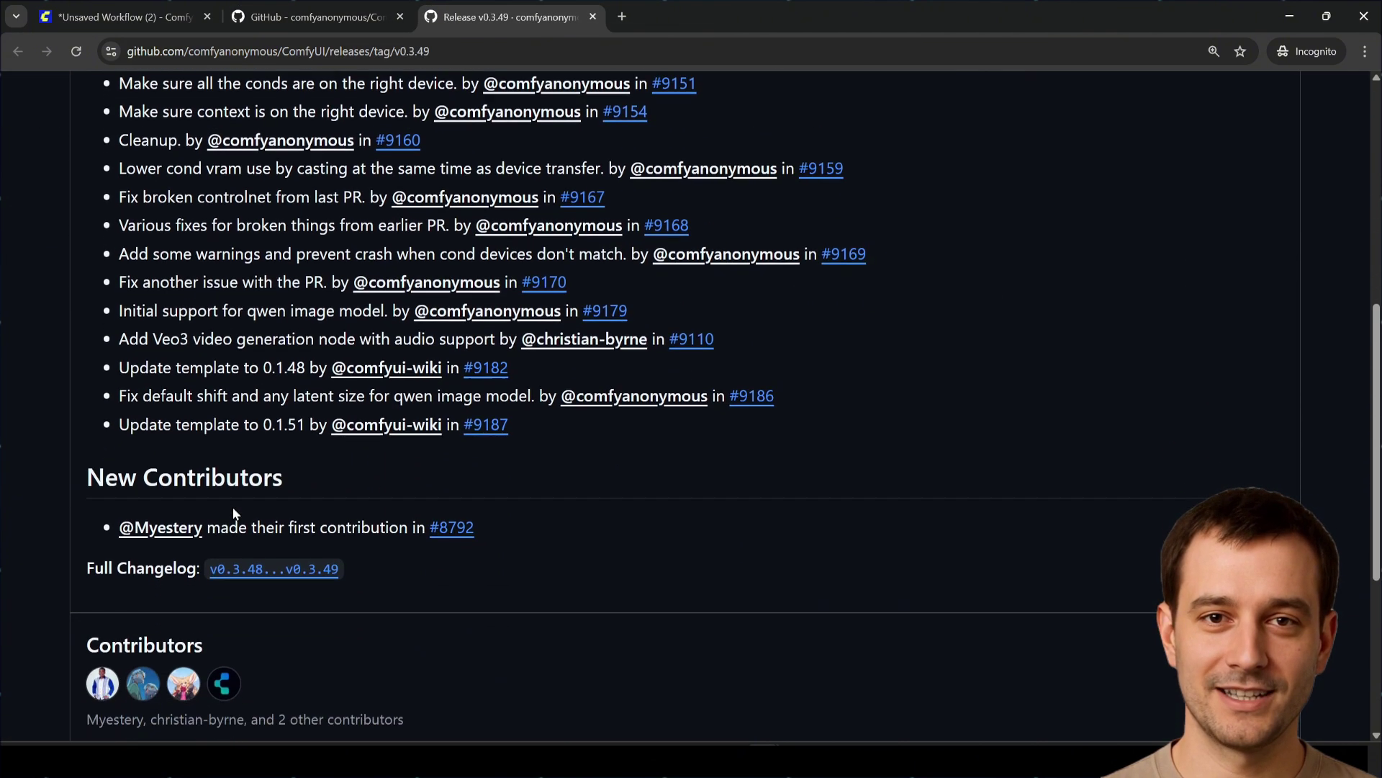
{"action": "left_click_drag", "start_coordinate": [391, 533], "coordinate": [124, 533]}
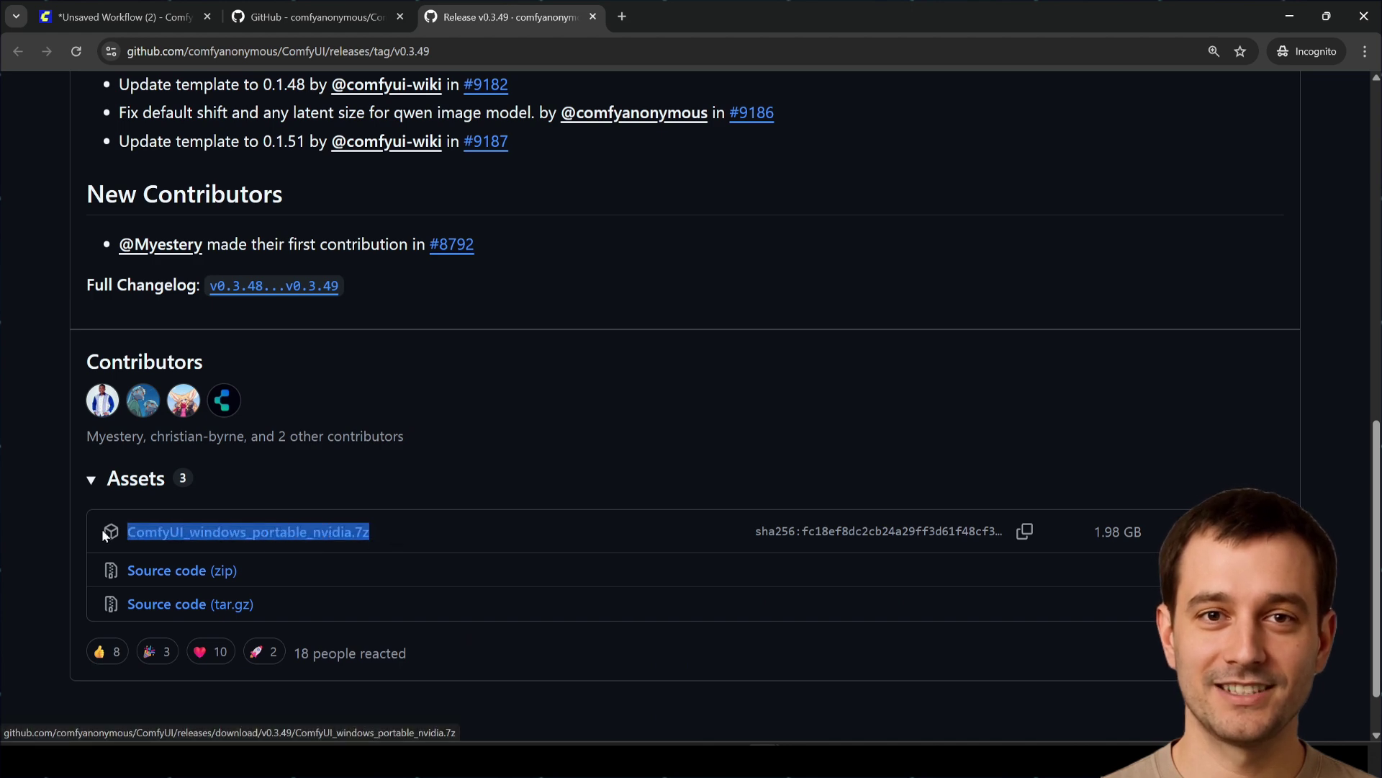
- Close the v0.3.49 release and ComfyUI repository GitHub tabs
{"action": "middle_click", "coordinate": [498, 1]}
{"action": "scroll", "coordinate": [407, 309], "scroll_direction": "up", "scroll_amount": 5}
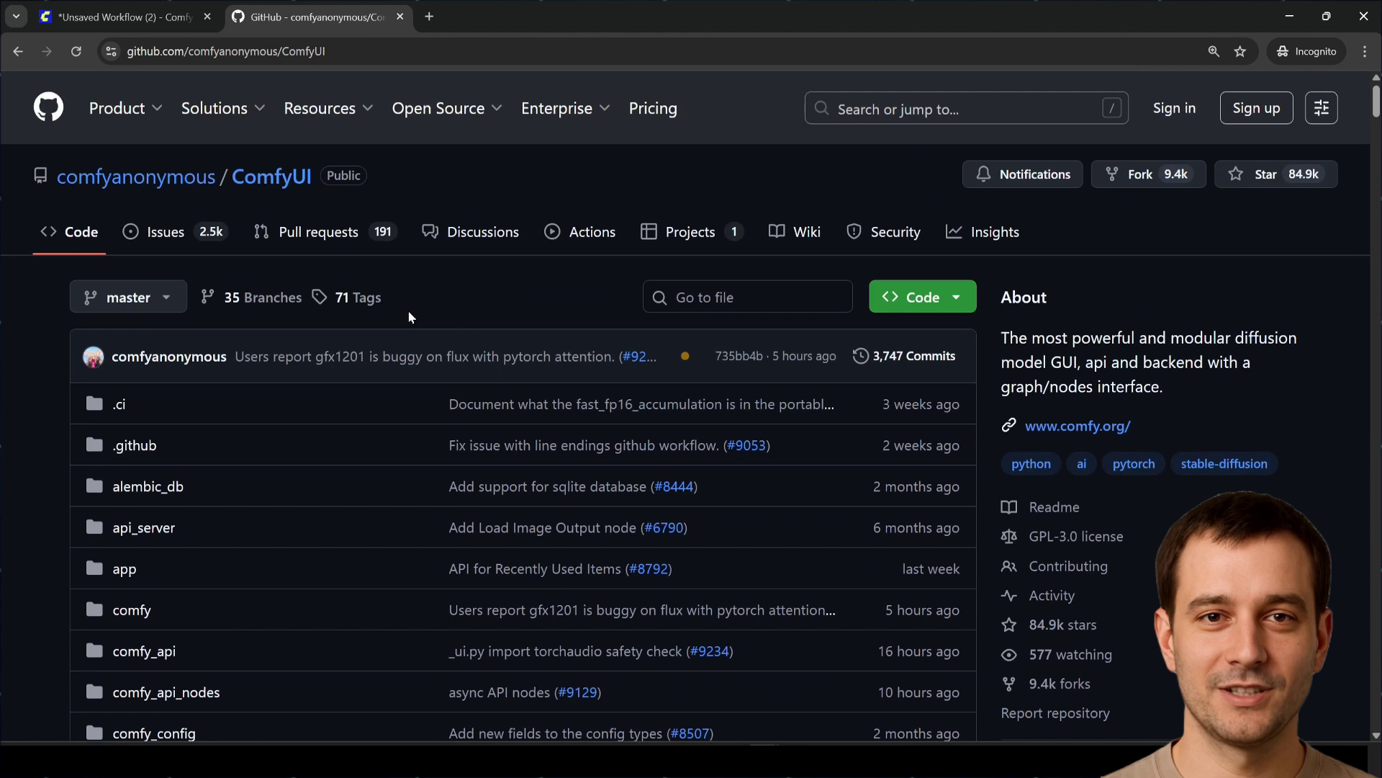
{"action": "middle_click", "coordinate": [354, 14]}
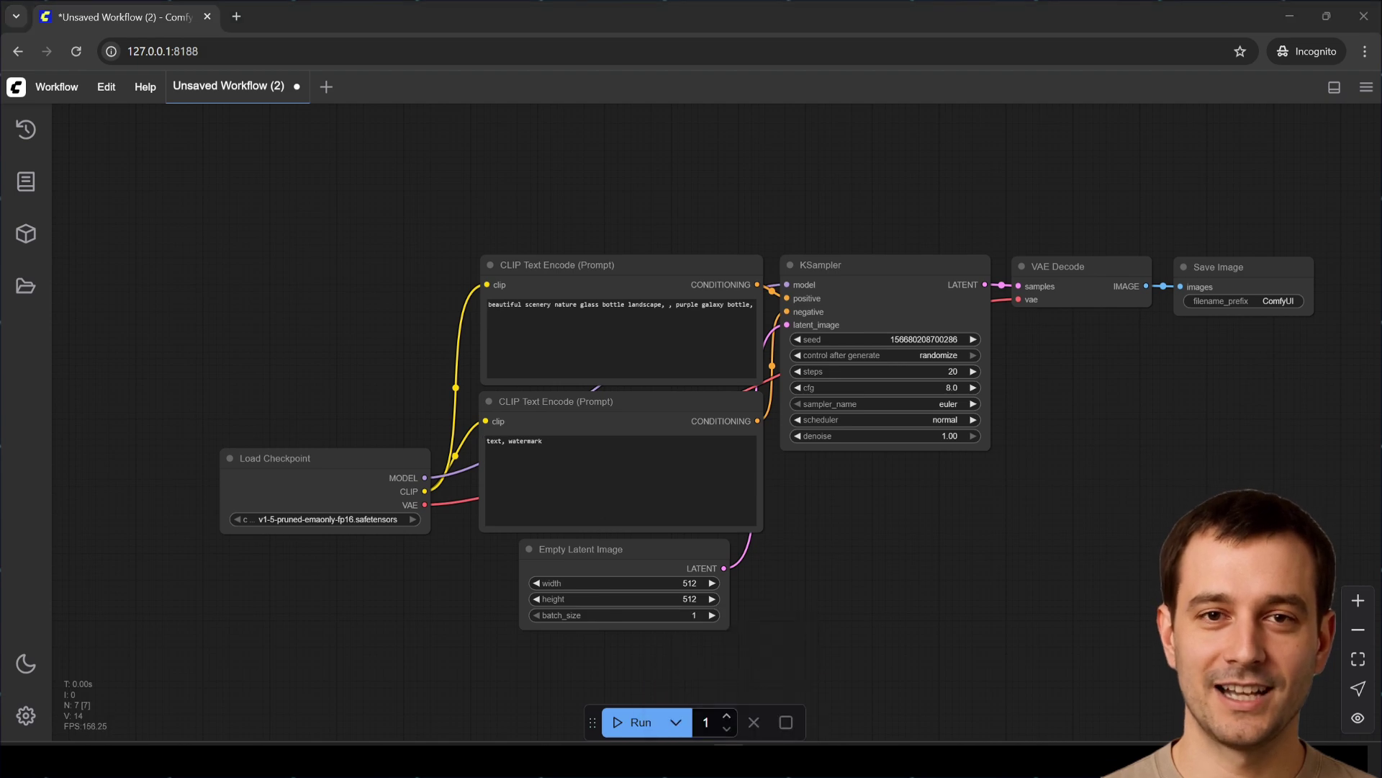
{"action": "left_click_drag", "start_coordinate": [790, 349], "coordinate": [783, 238]}
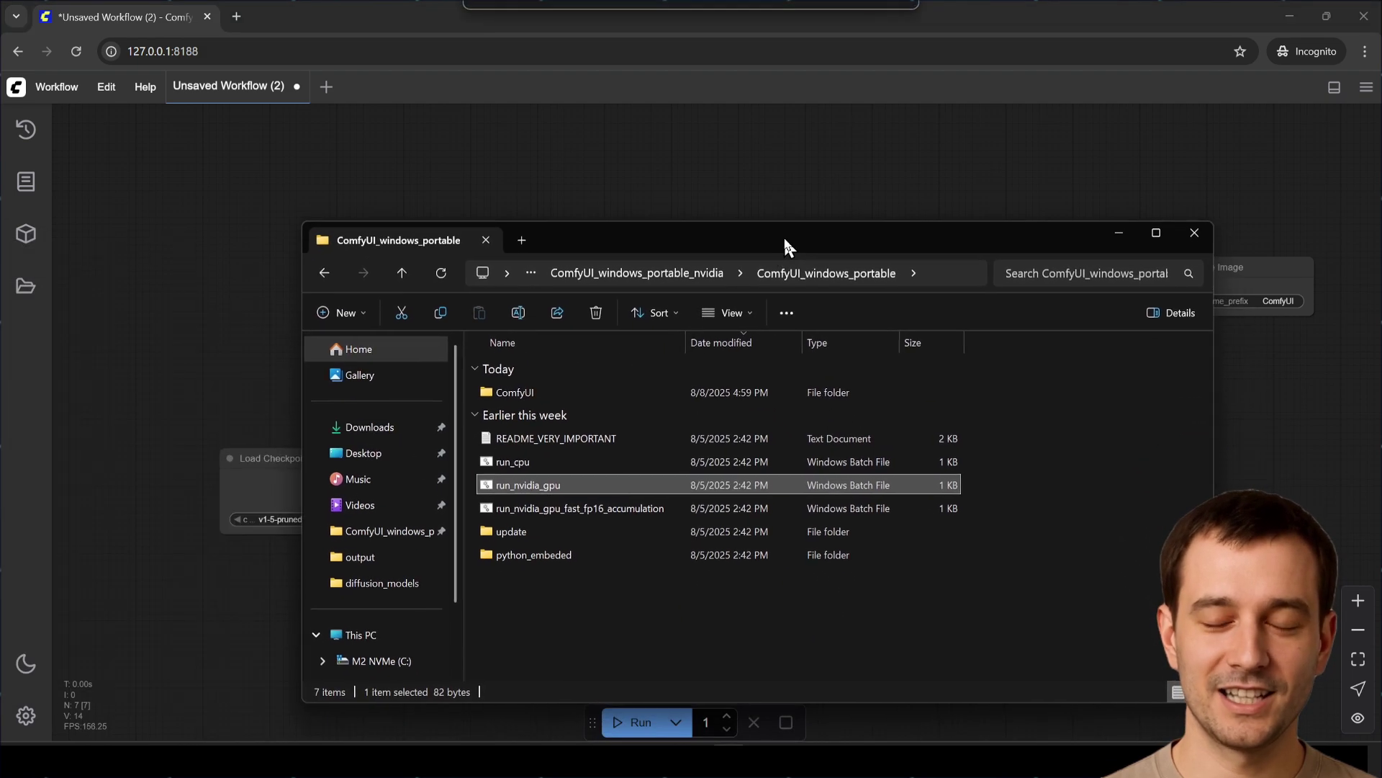
{"action": "double_click", "coordinate": [524, 531]}
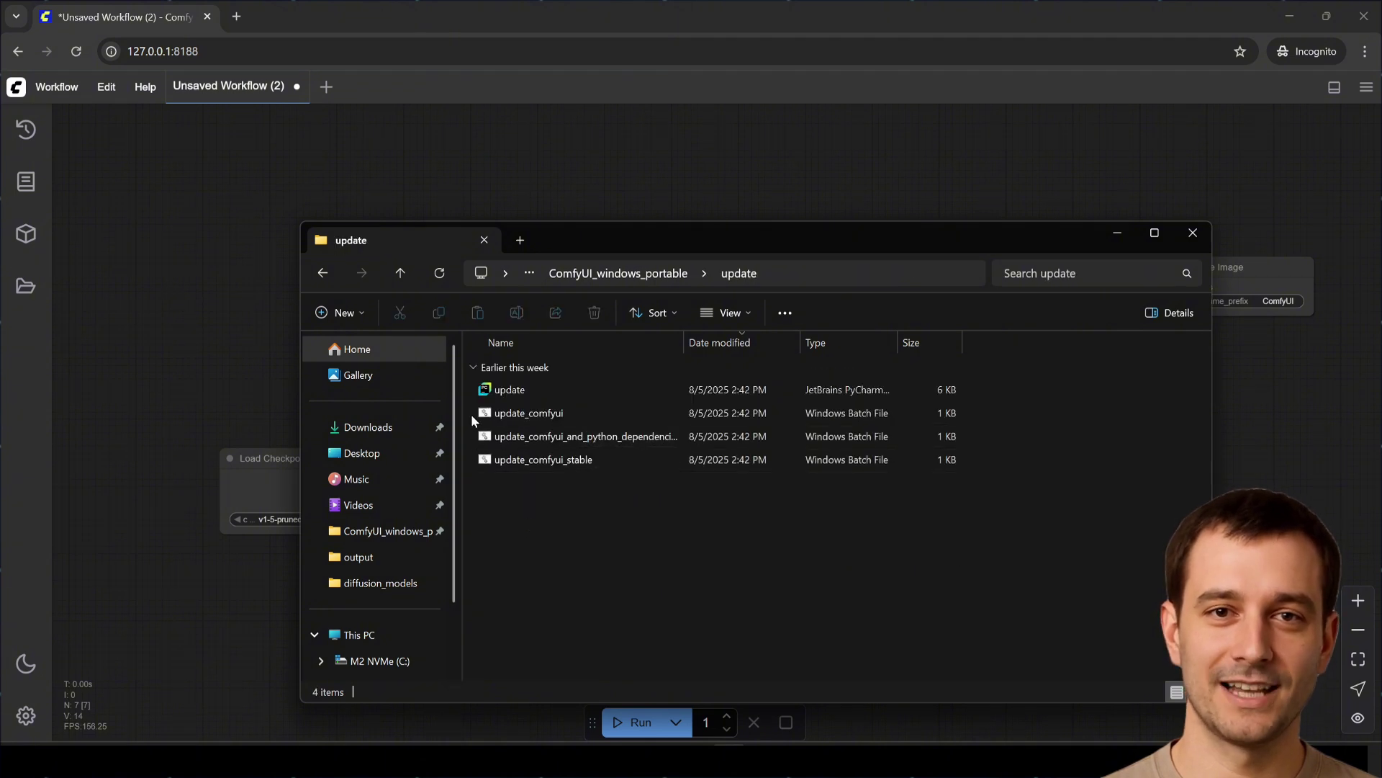
{"action": "left_click", "coordinate": [576, 414]}
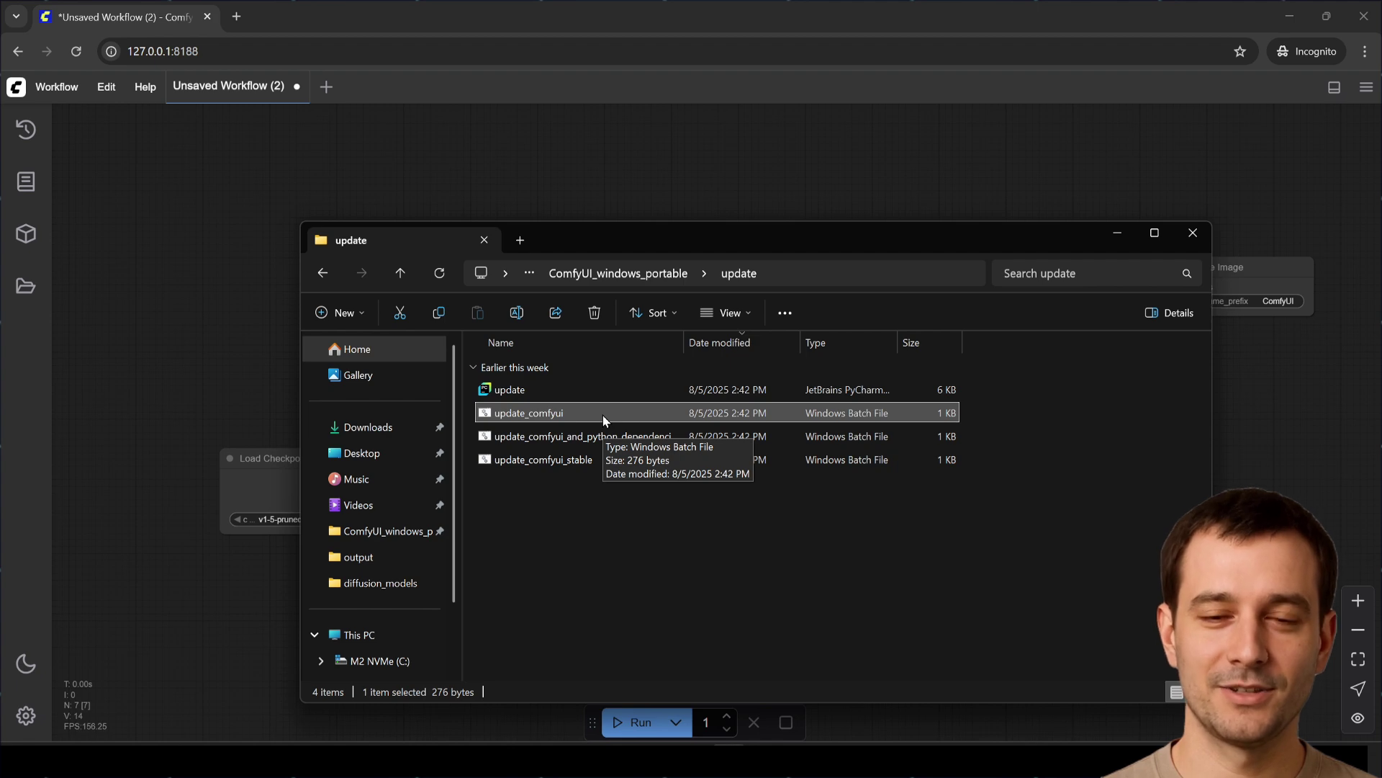
{"action": "left_click", "coordinate": [1194, 232]}
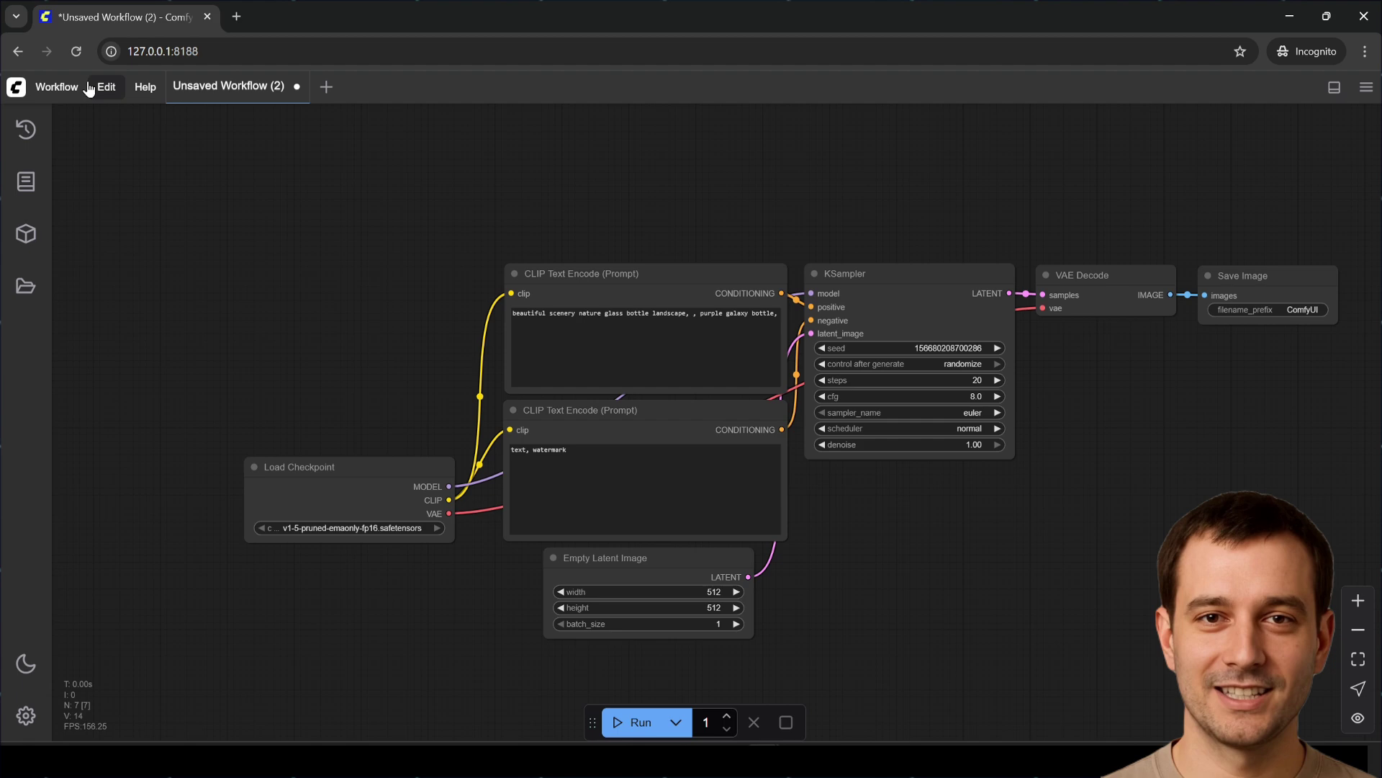
- Load the Wan 2.2 5B Video Generation template from the Video category of Browse Templates
{"action": "left_click", "coordinate": [68, 88]}
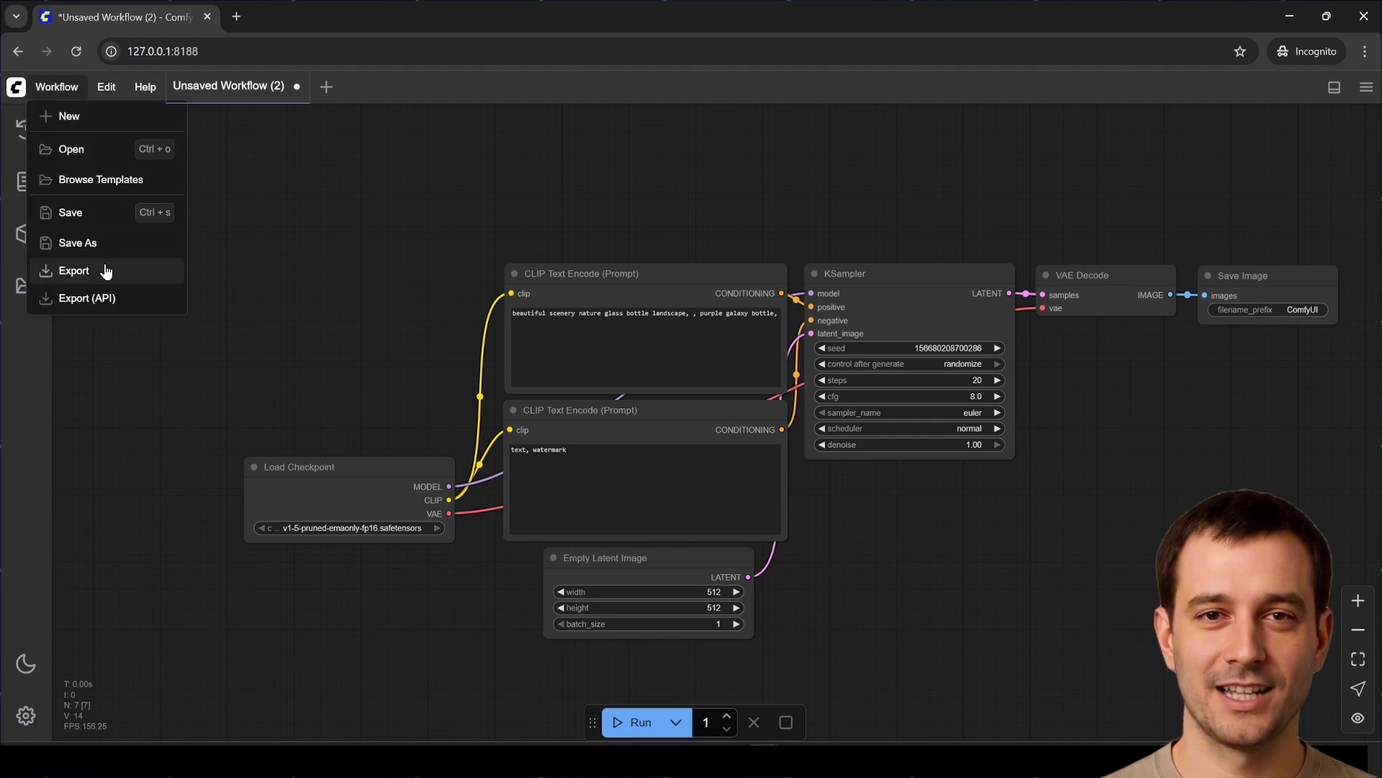
{"action": "left_click", "coordinate": [104, 179]}
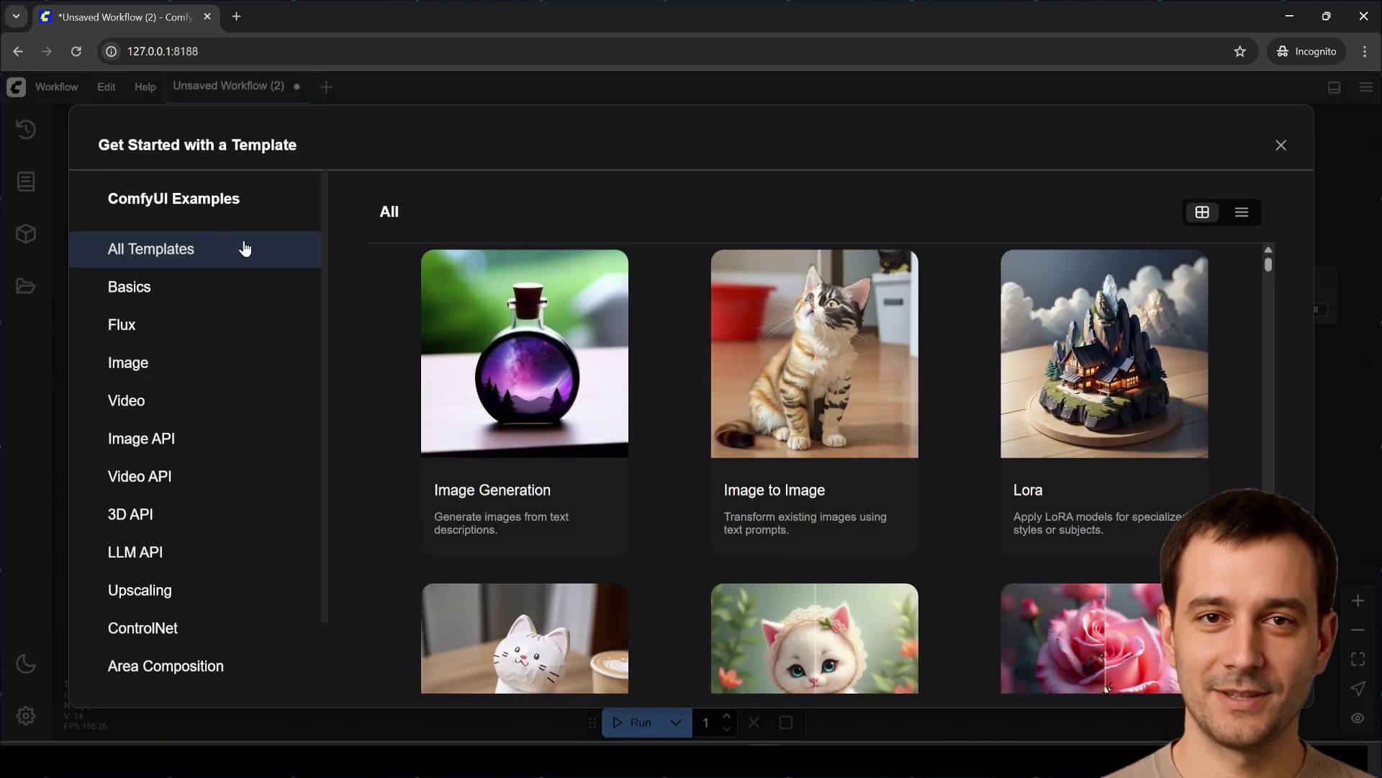
{"action": "left_click", "coordinate": [166, 400]}
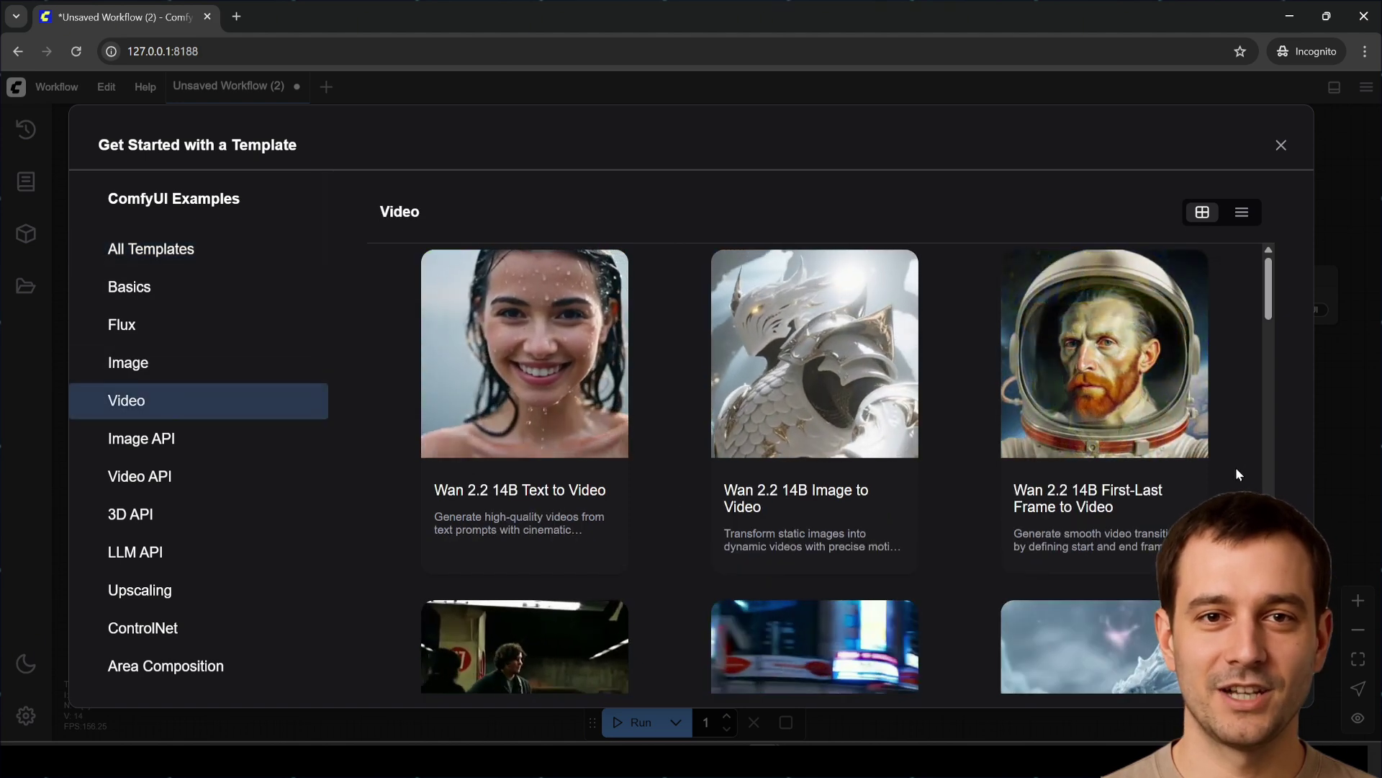
{"action": "left_click_drag", "start_coordinate": [1236, 467], "coordinate": [633, 517]}
{"action": "scroll", "coordinate": [633, 517], "scroll_direction": "down", "scroll_amount": 5}
{"action": "scroll", "coordinate": [633, 517], "scroll_direction": "up", "scroll_amount": 1}
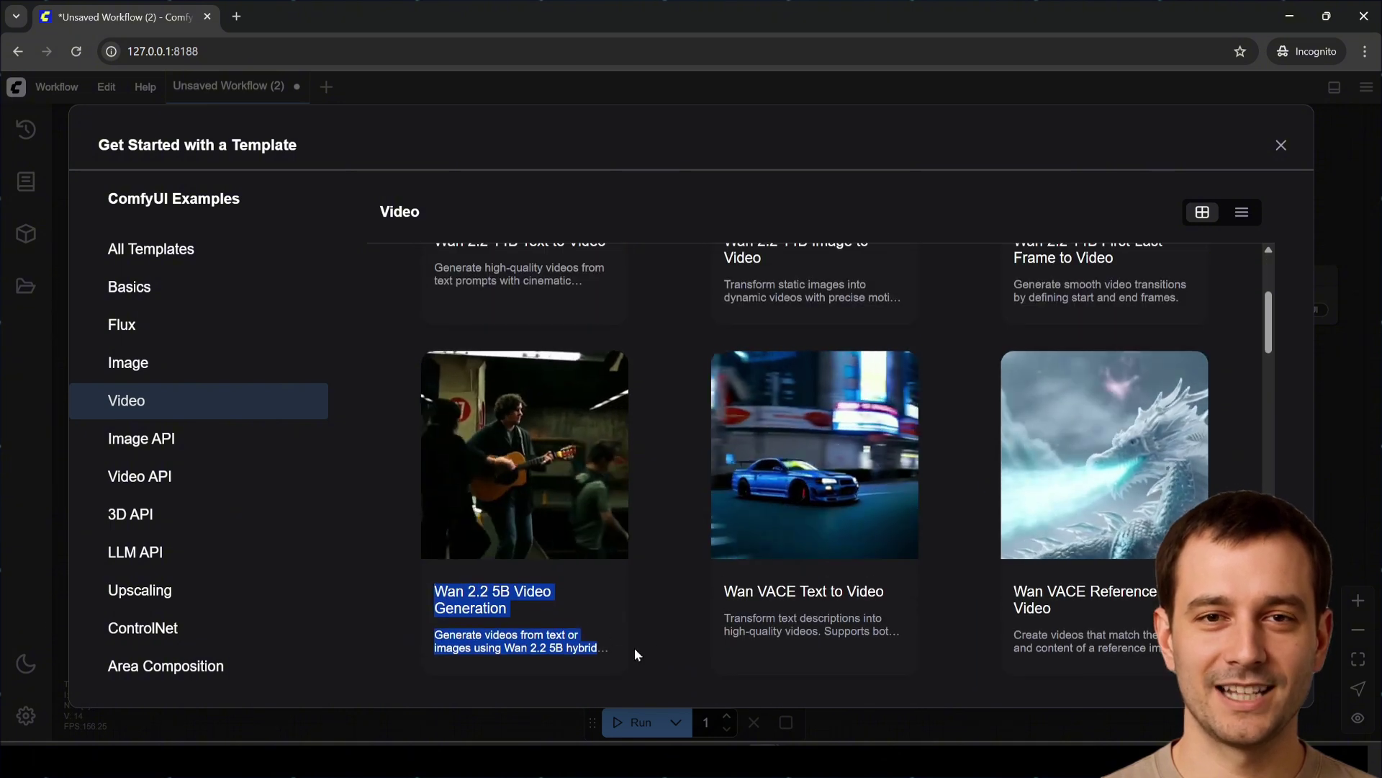
{"action": "left_click", "coordinate": [602, 658]}
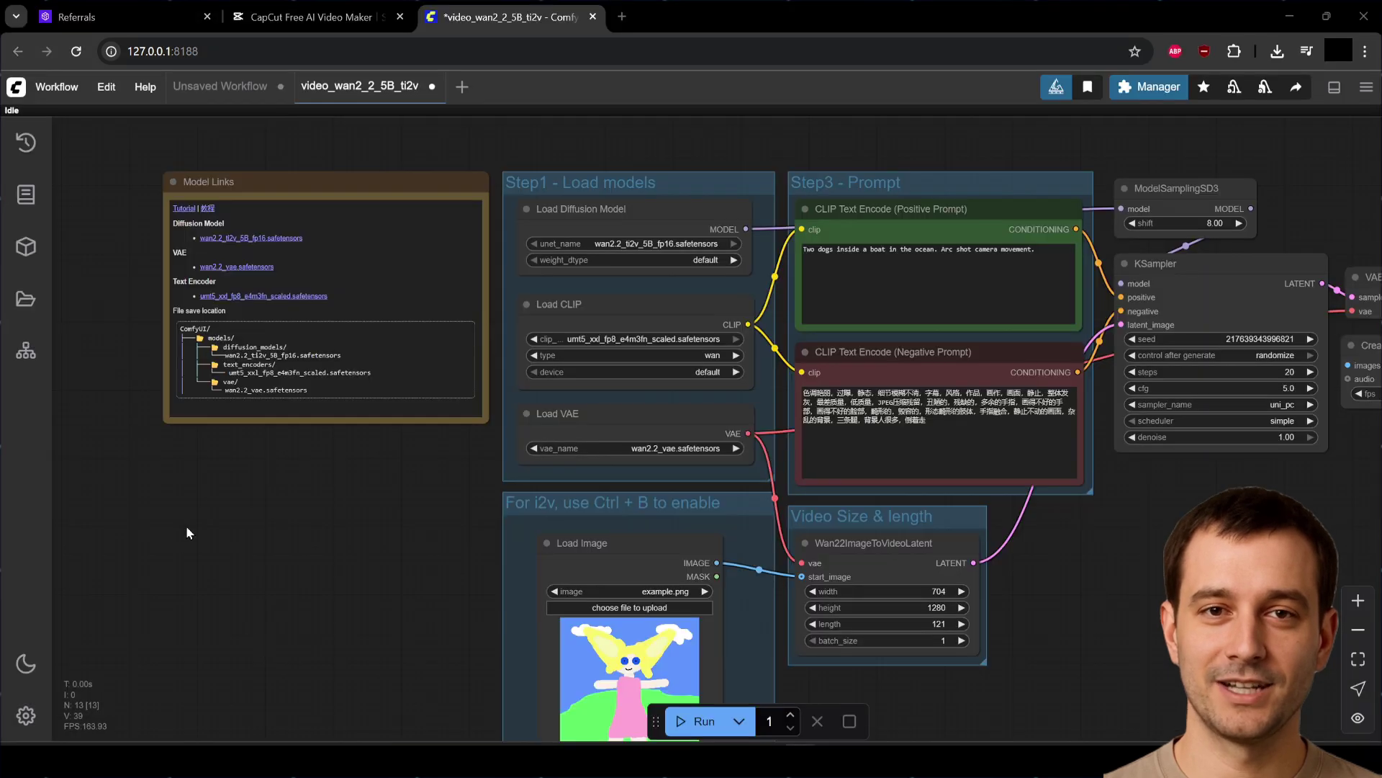
- Inspect the Model Links note, model loaders, prompt and video size nodes on the canvas
{"action": "left_click_drag", "start_coordinate": [188, 533], "coordinate": [333, 633]}
{"action": "scroll", "coordinate": [247, 494], "scroll_direction": "up", "scroll_amount": 7}
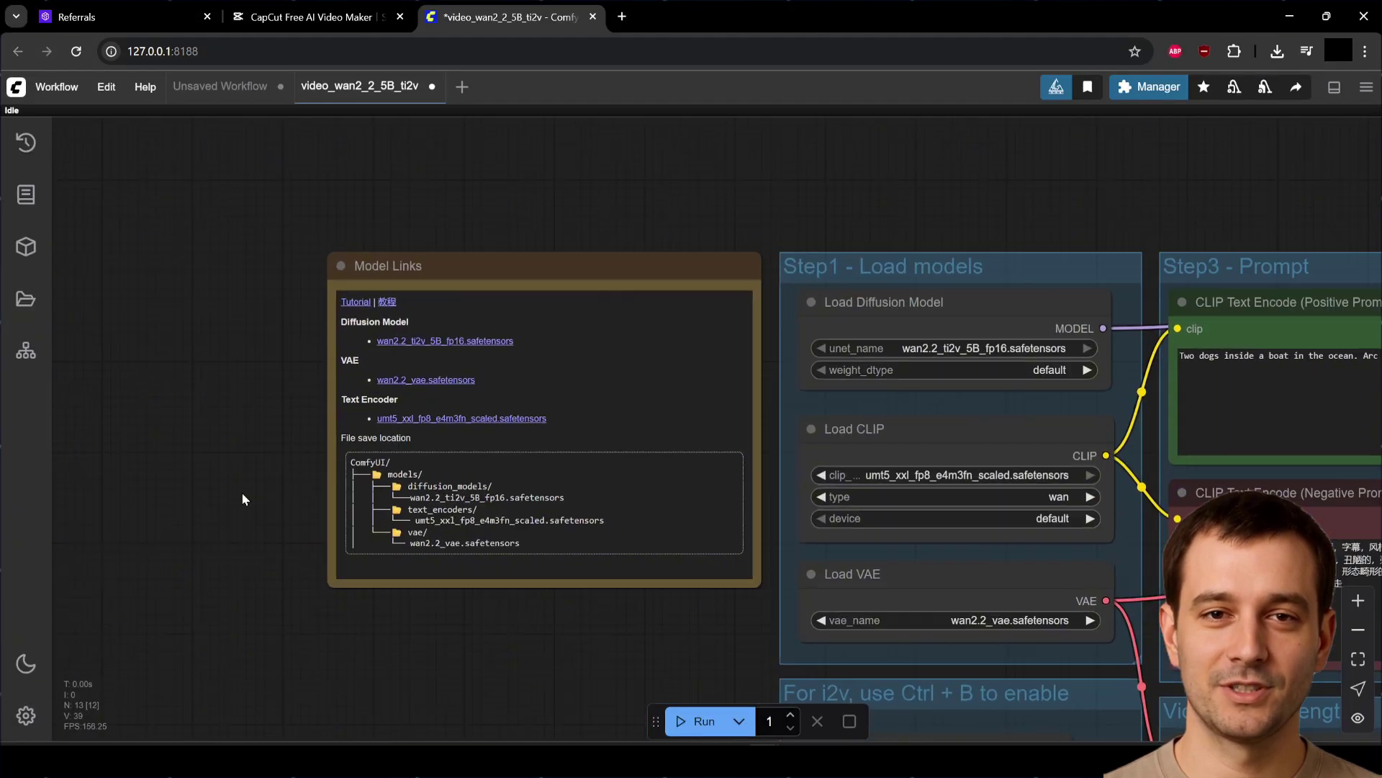
{"action": "left_click_drag", "start_coordinate": [272, 484], "coordinate": [197, 472]}
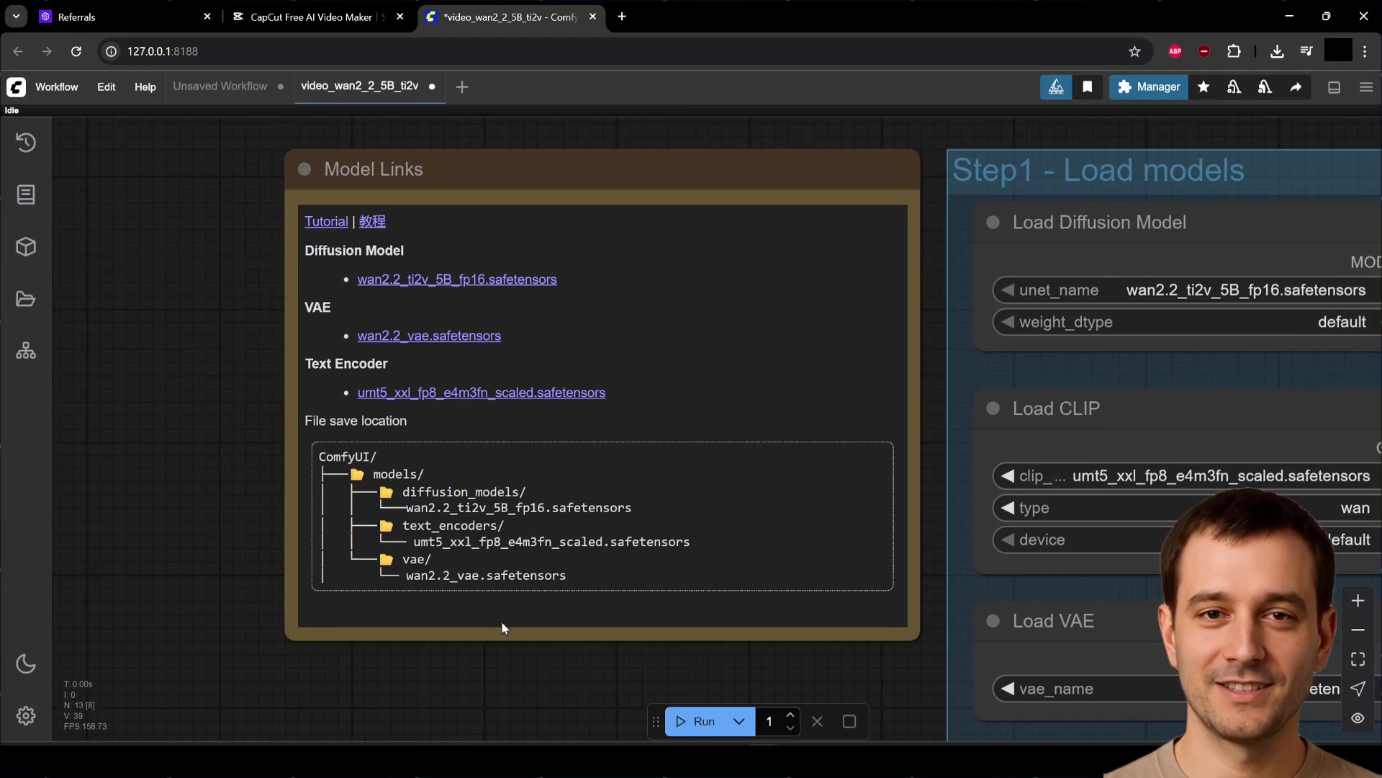
{"action": "scroll", "coordinate": [941, 385], "scroll_direction": "down", "scroll_amount": 5}
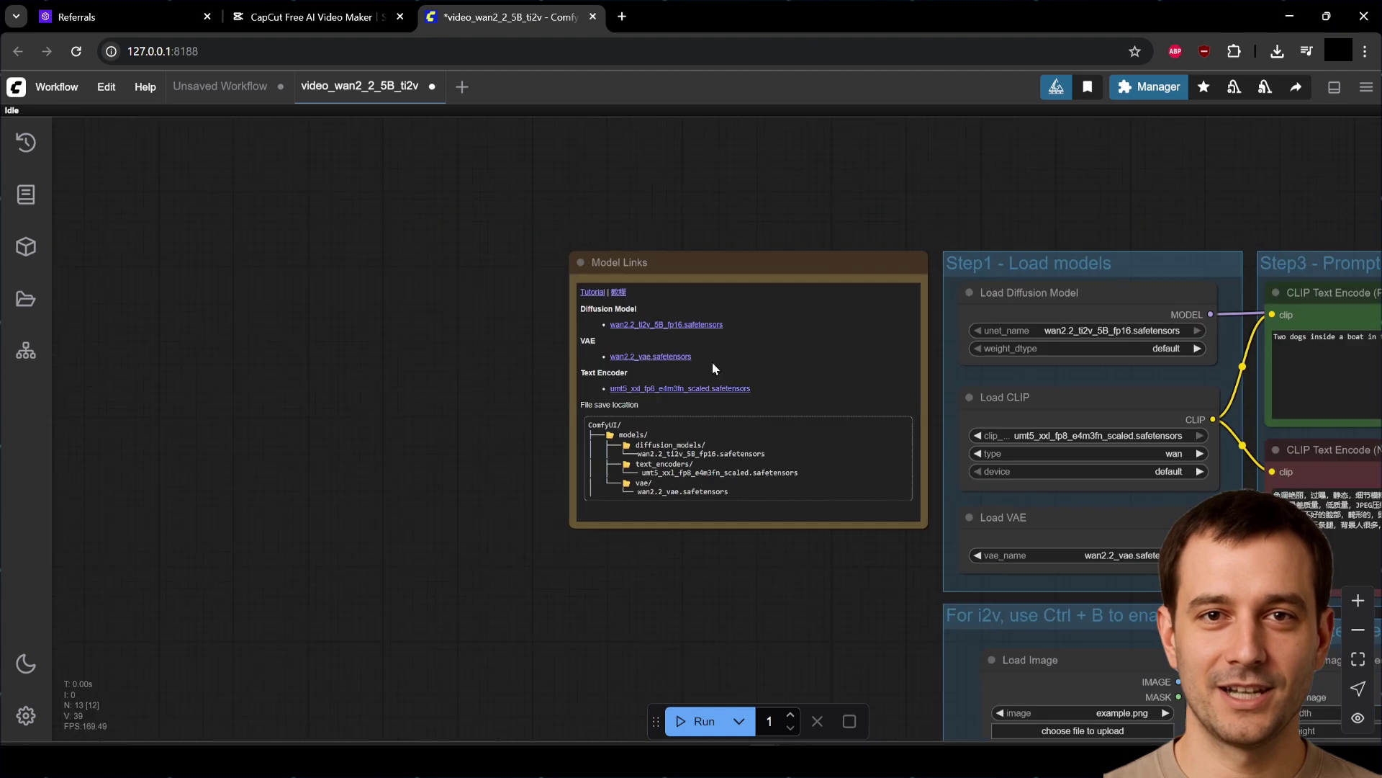
{"action": "left_click_drag", "start_coordinate": [713, 368], "coordinate": [77, 271]}
- Reload ComfyUI discarding unsaved changes, then check the text encoder model list
{"action": "left_click", "coordinate": [76, 51]}
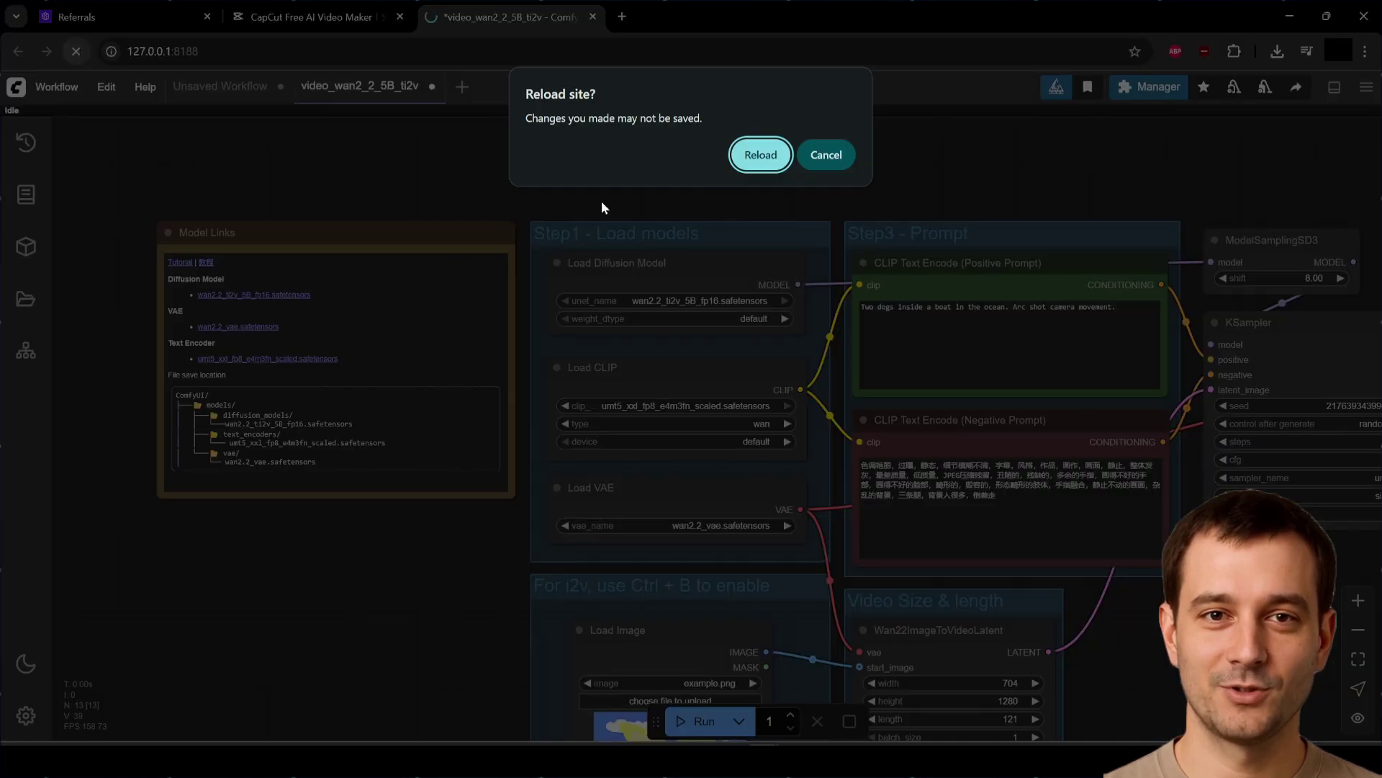
{"action": "left_click", "coordinate": [762, 158]}
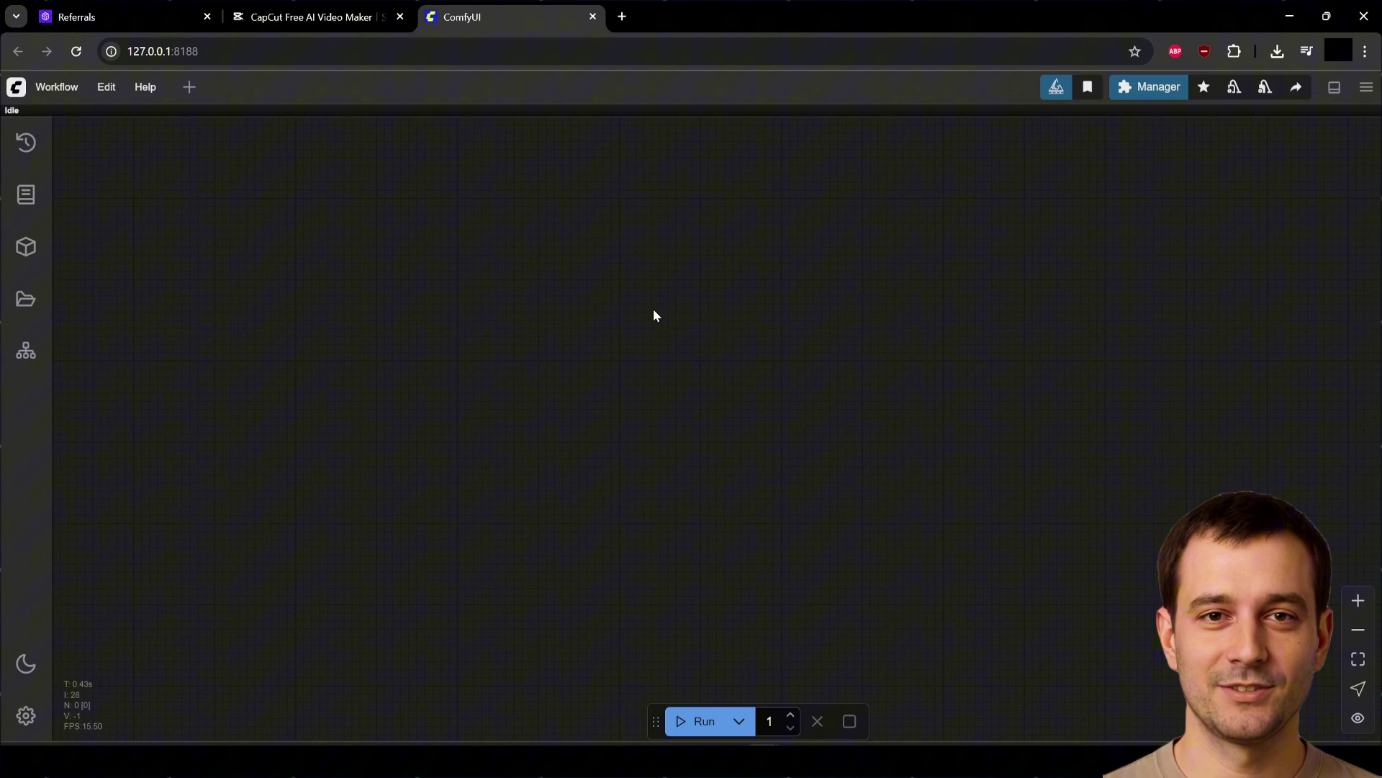
{"action": "scroll", "coordinate": [436, 245], "scroll_direction": "up", "scroll_amount": 5}
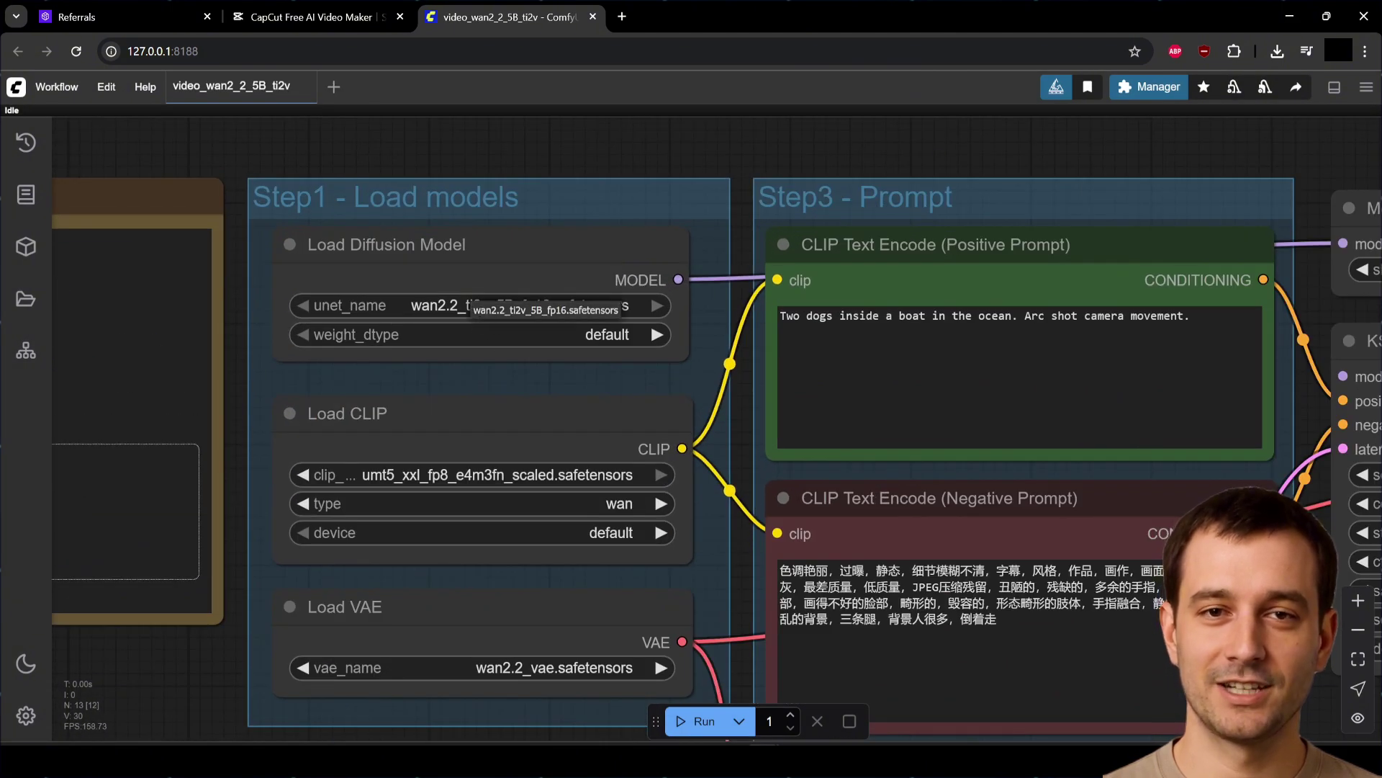
{"action": "left_click", "coordinate": [565, 474]}
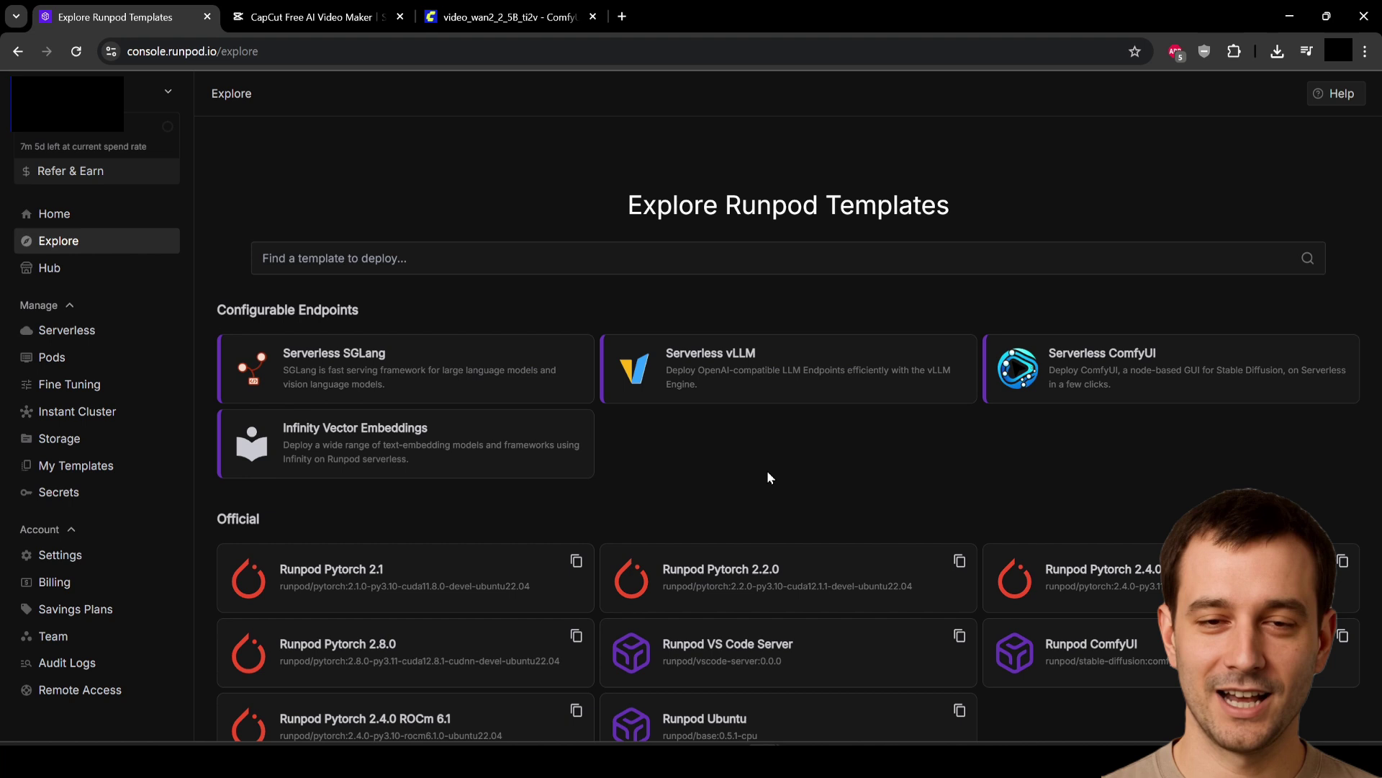
- Search the template gallery for wan2.2, then view Network Storage with the 35 GB wan2.2 volume
{"action": "left_click", "coordinate": [414, 254]}
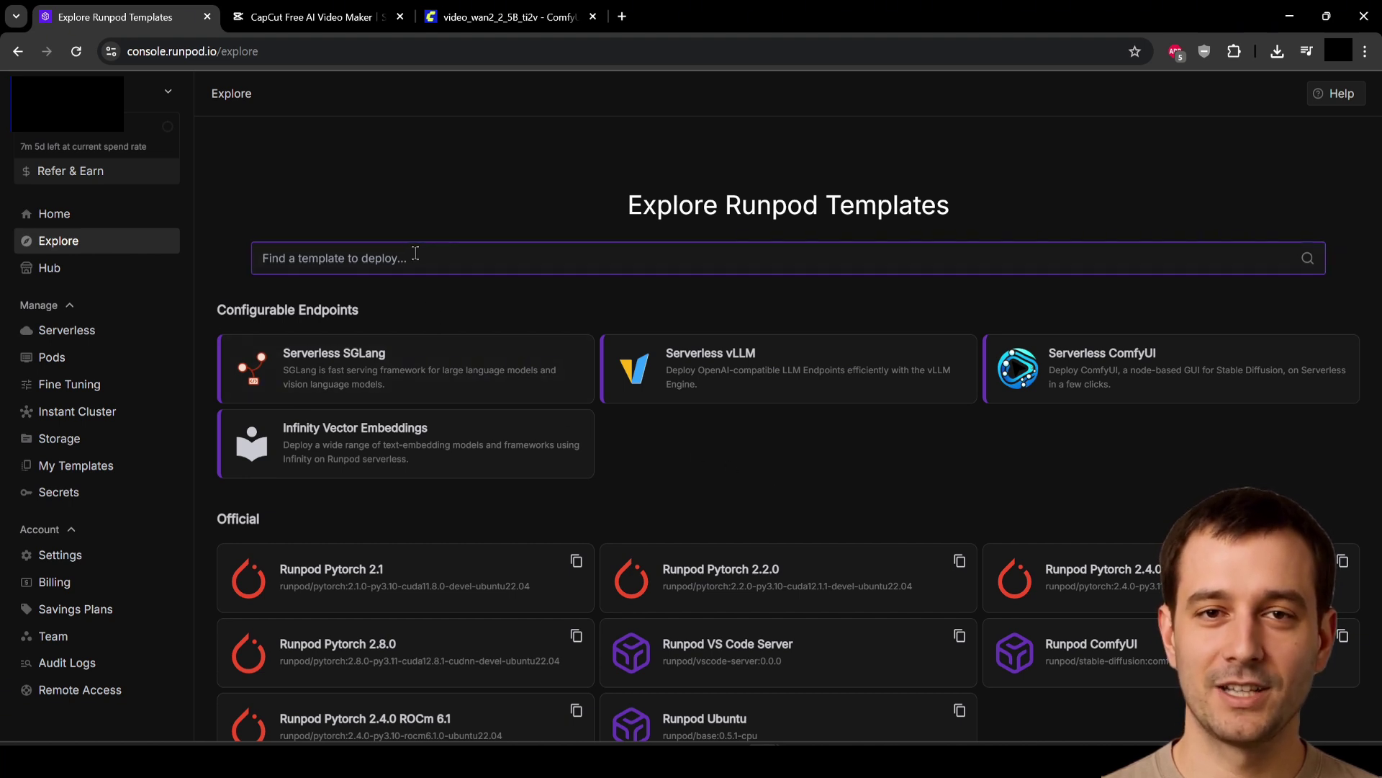
{"action": "type", "text": "wan2"}
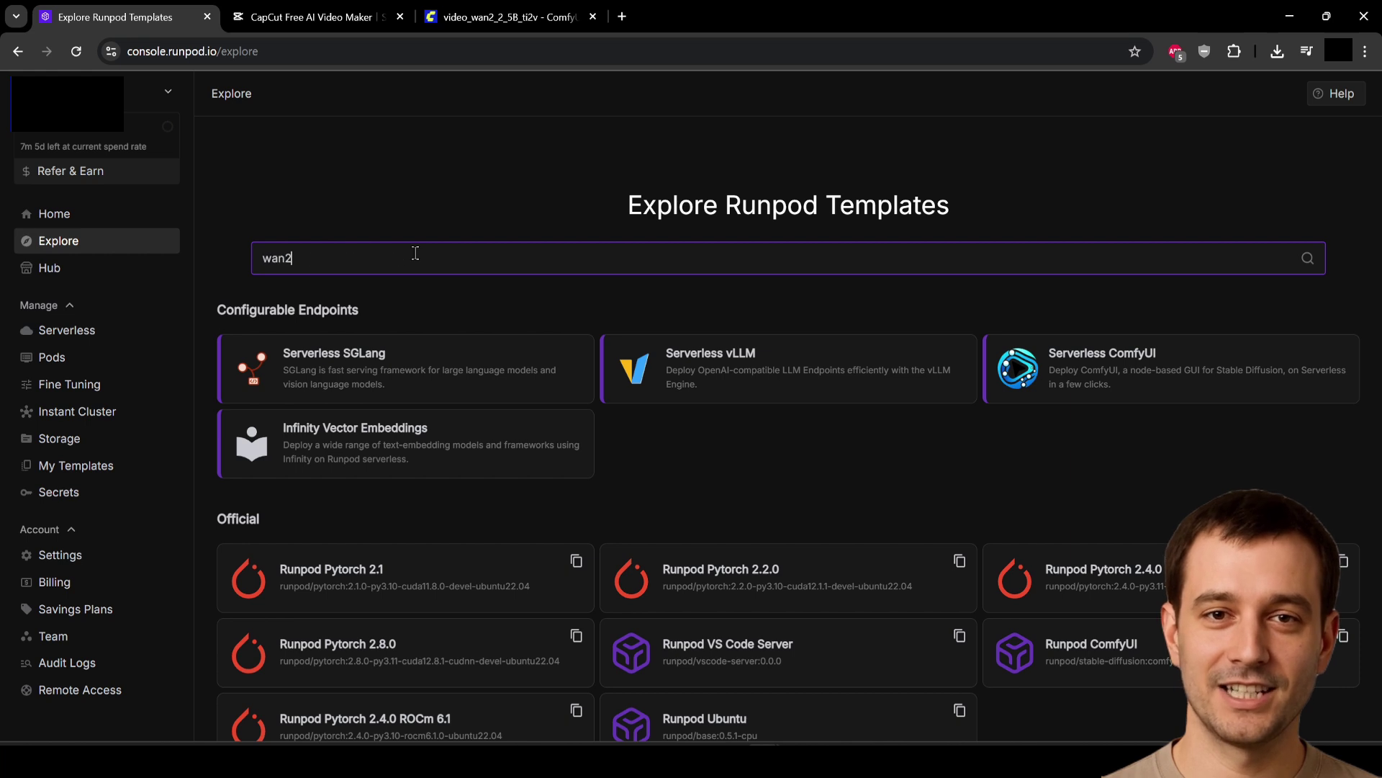
{"action": "type", "text": ".2"}
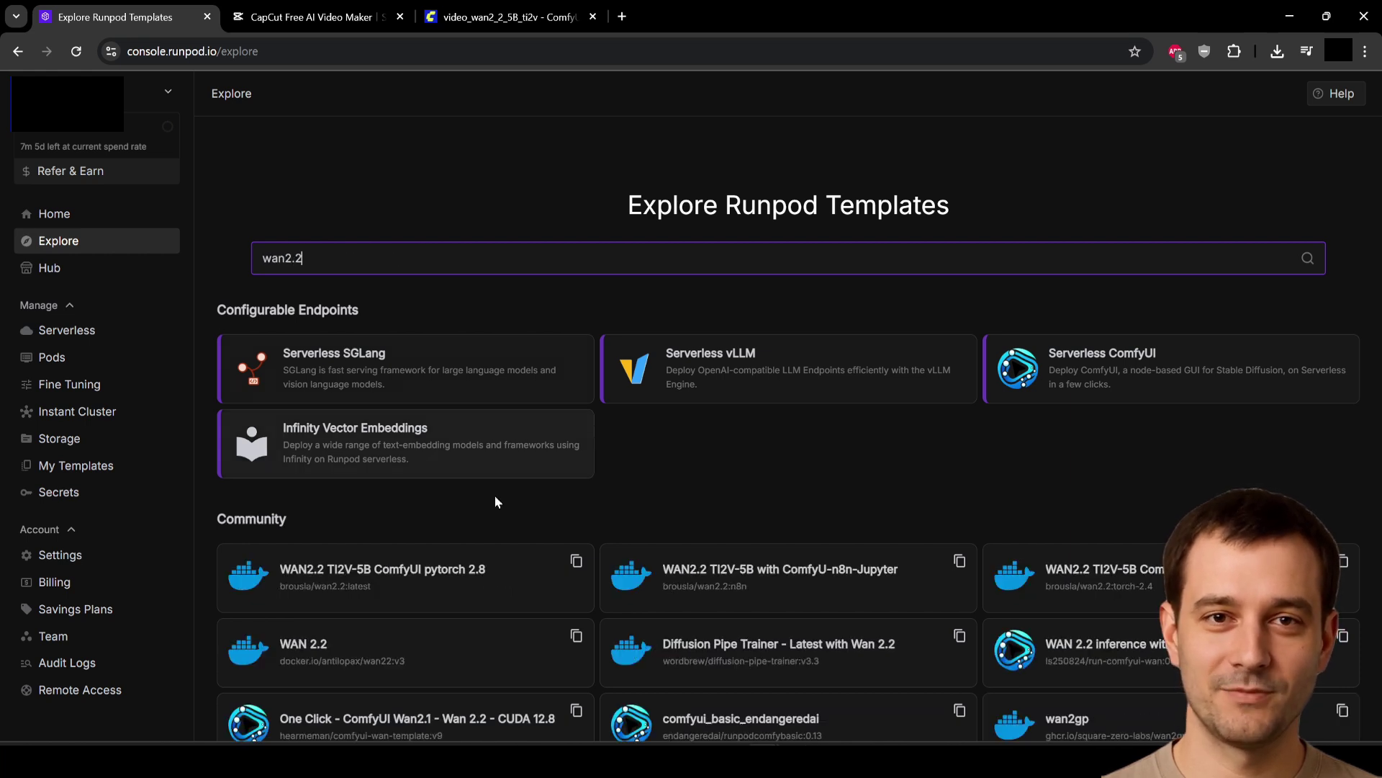
{"action": "scroll", "coordinate": [461, 458], "scroll_direction": "down", "scroll_amount": 1}
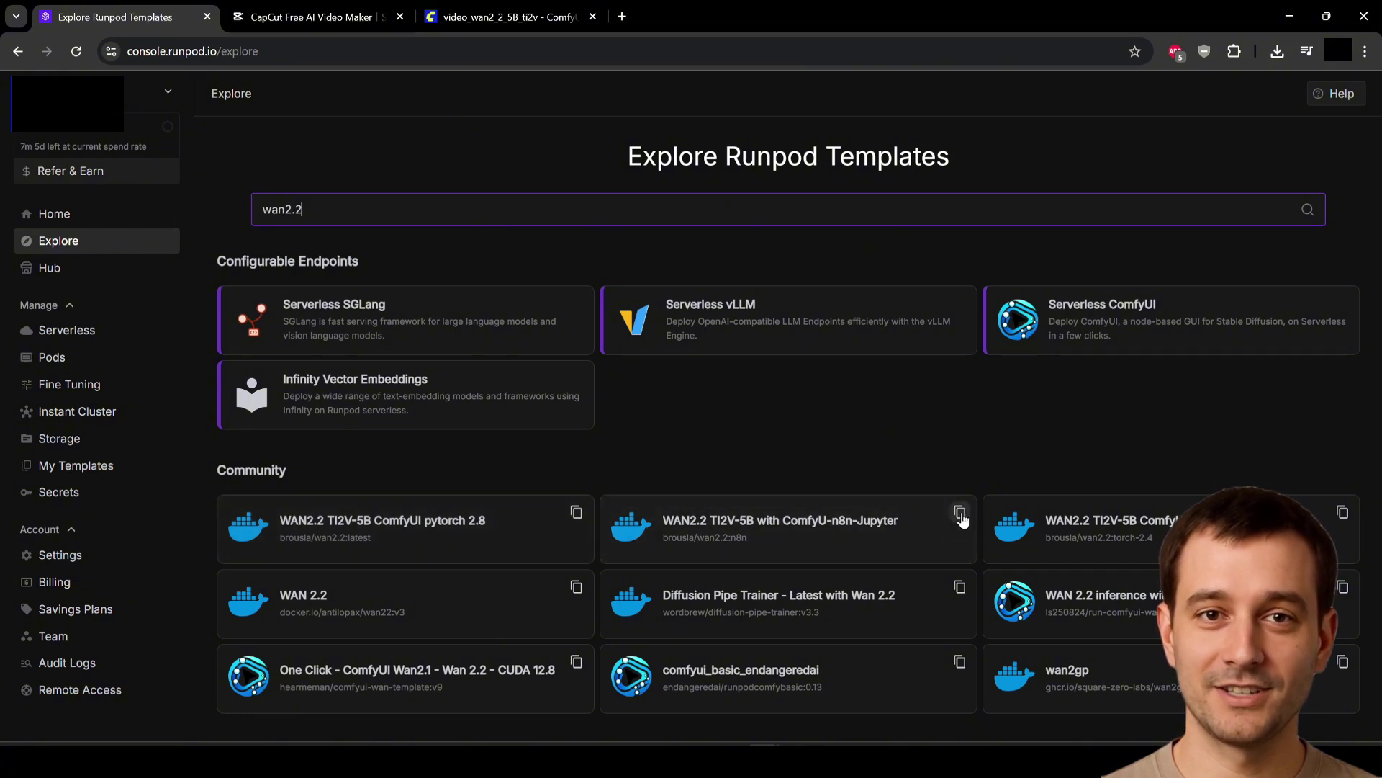
{"action": "left_click", "coordinate": [68, 442]}
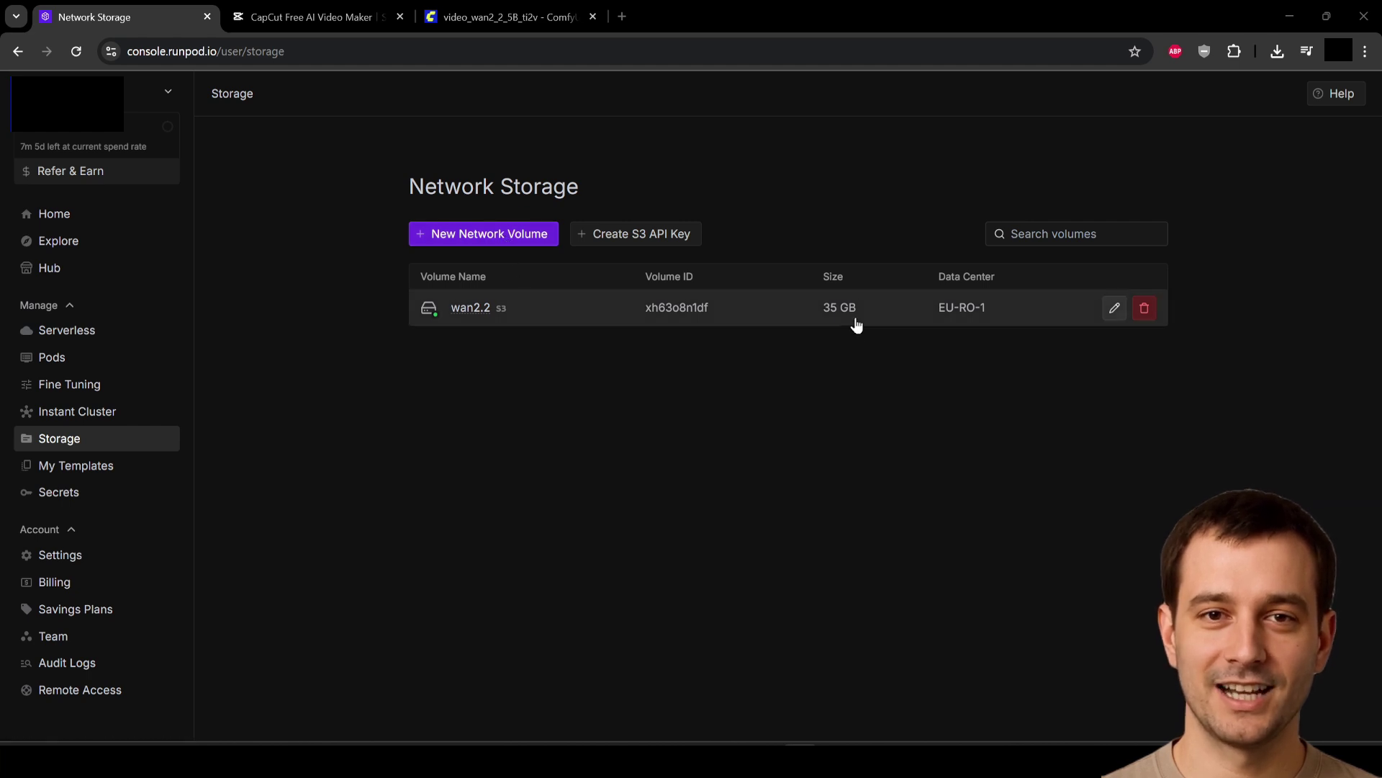
- View the wan2.2 volume's details, then search the Explore template gallery for 'wan'
{"action": "left_click", "coordinate": [856, 325]}
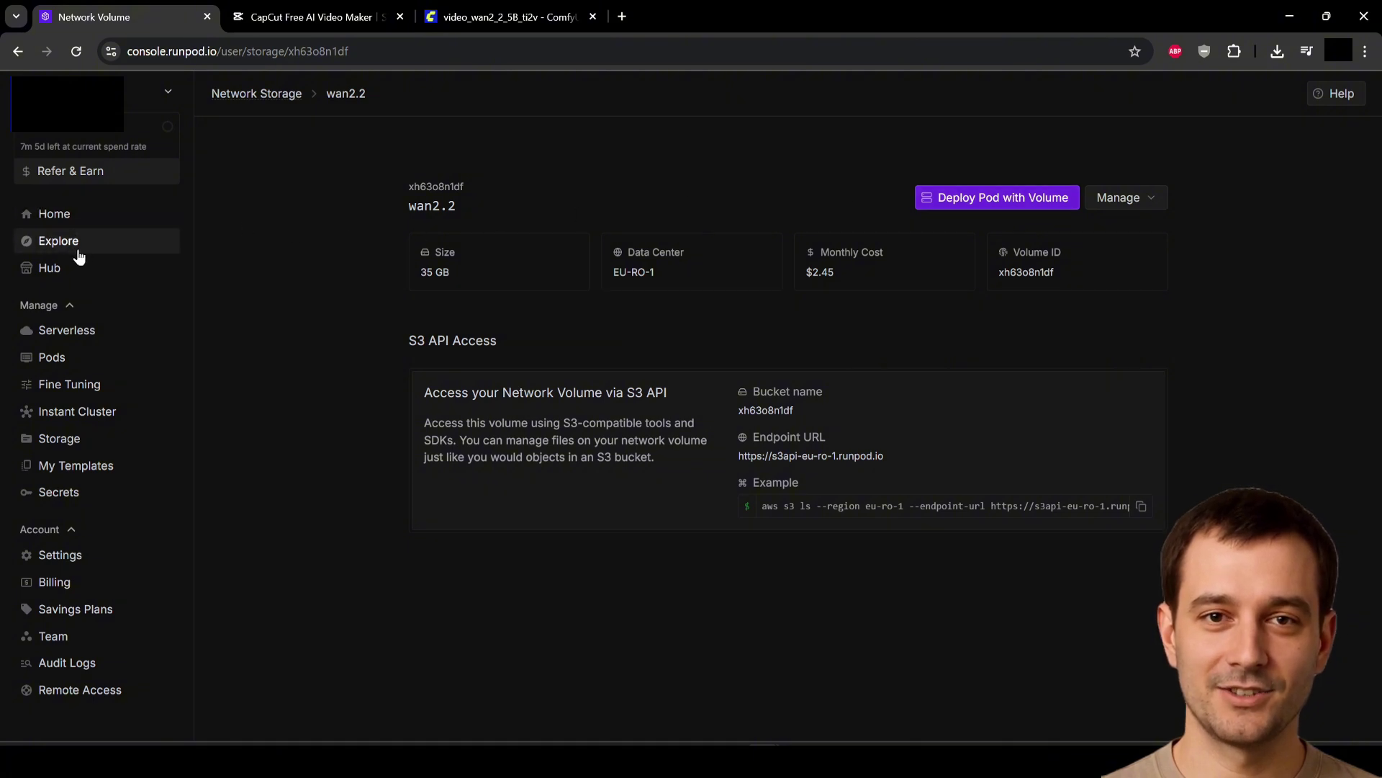
{"action": "left_click", "coordinate": [74, 249]}
{"action": "left_click", "coordinate": [393, 258]}
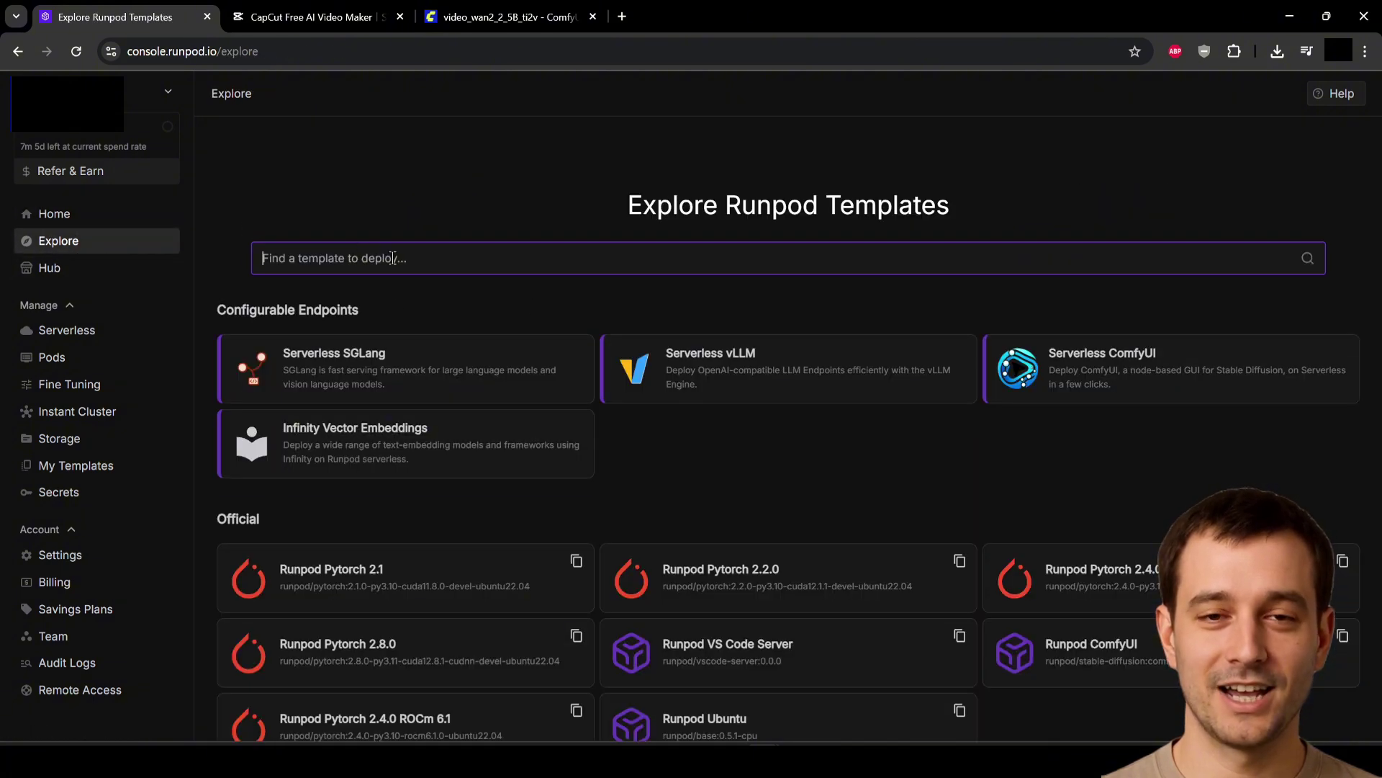
{"action": "type", "text": "wan2.2"}
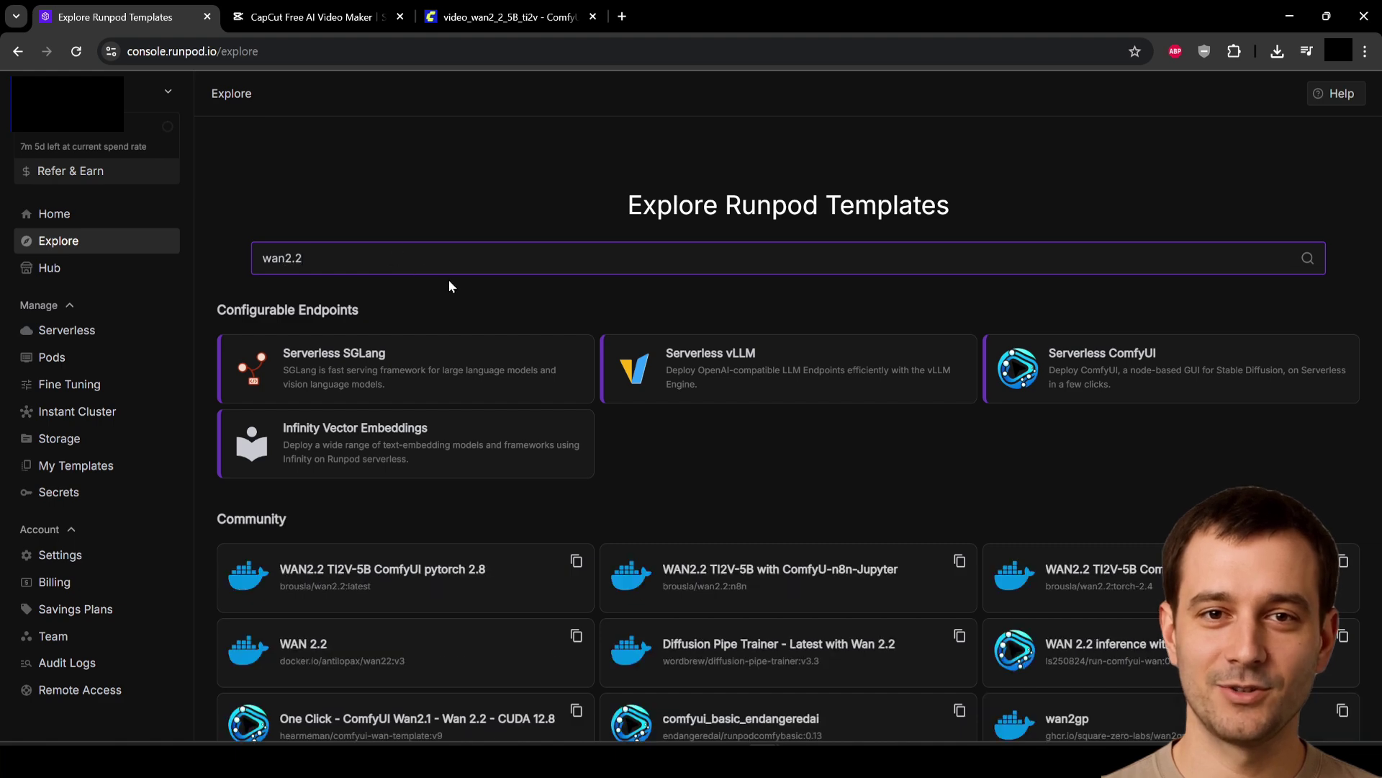
- Deploy an on-demand 1x RTX 4090 pod from the WAN2.2 TI2V-5B with ComfyU-n8n-Jupyter template
{"action": "left_click", "coordinate": [935, 577]}
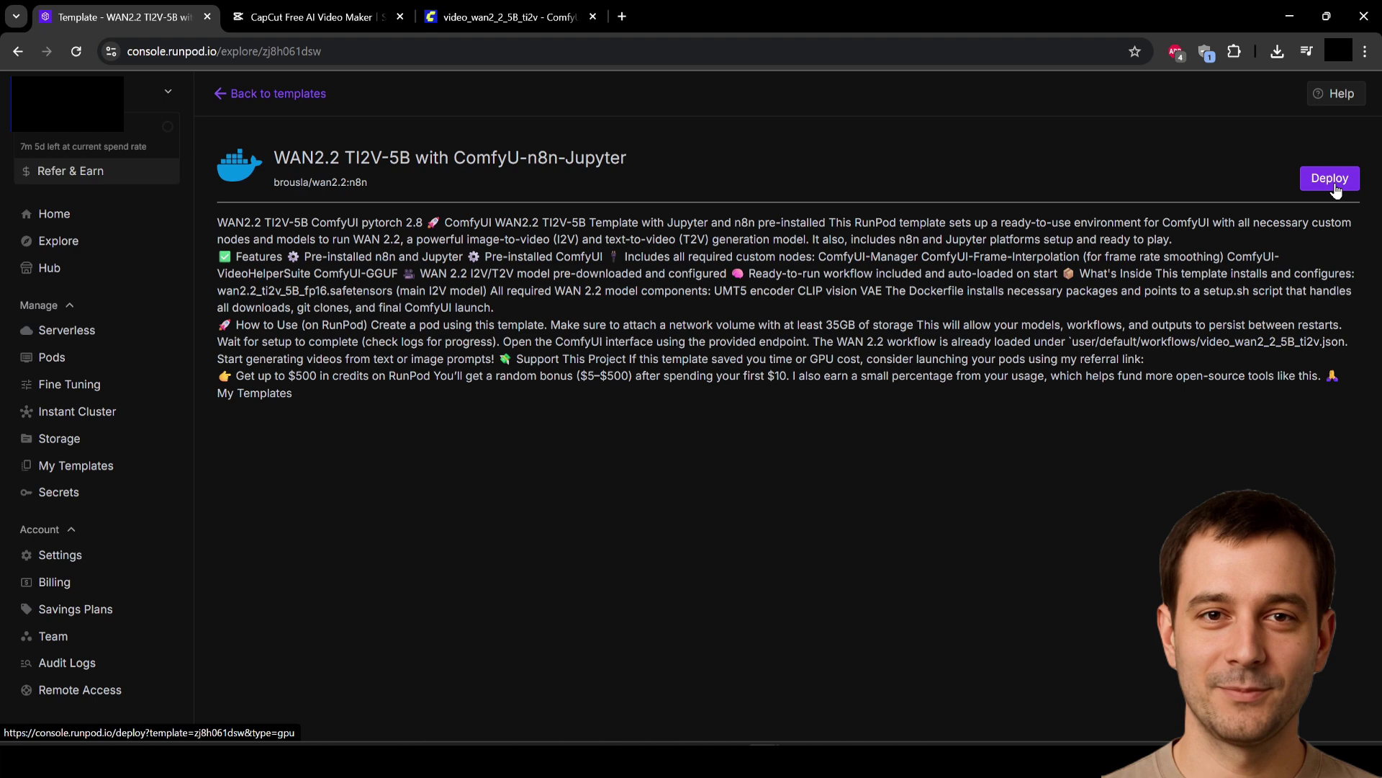
{"action": "left_click", "coordinate": [1330, 179]}
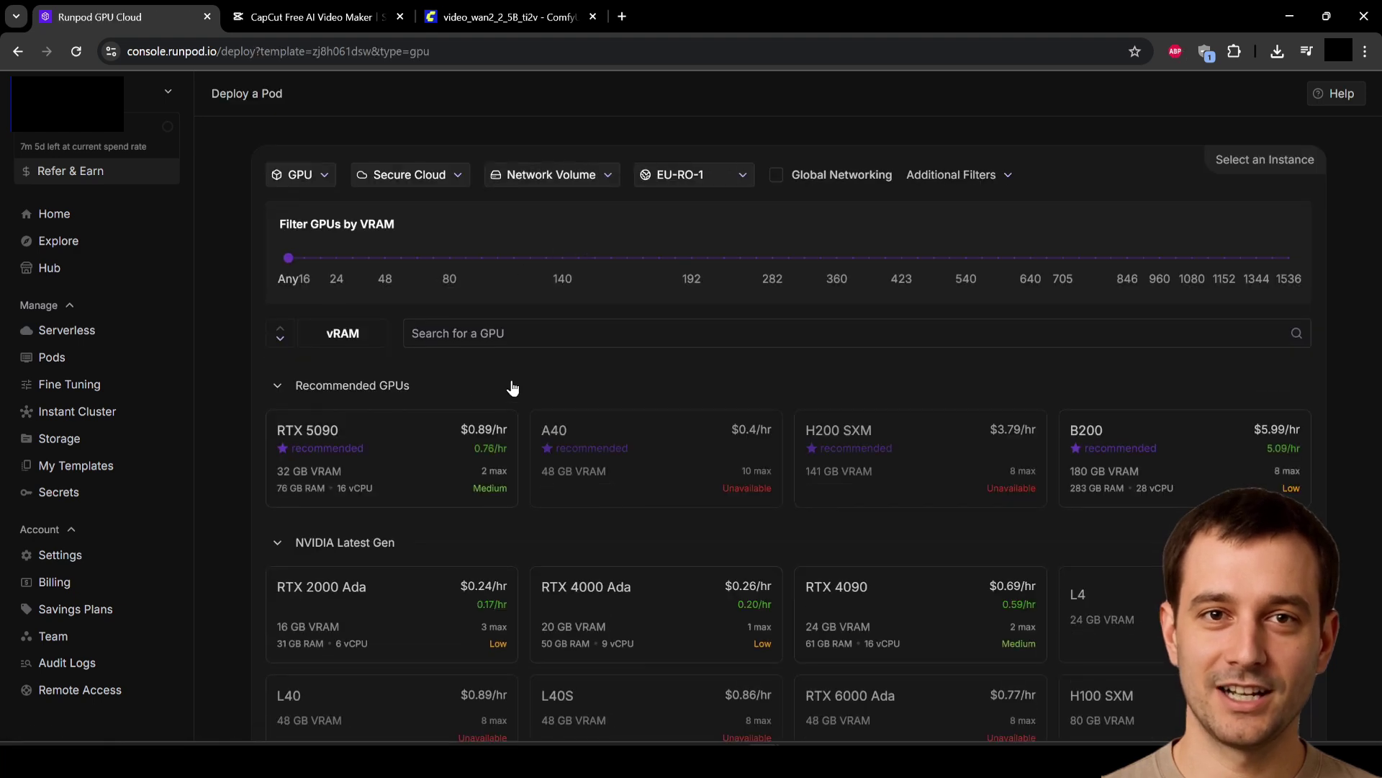
{"action": "scroll", "coordinate": [1344, 525], "scroll_direction": "down", "scroll_amount": 2}
{"action": "mouse_move", "coordinate": [869, 436]}
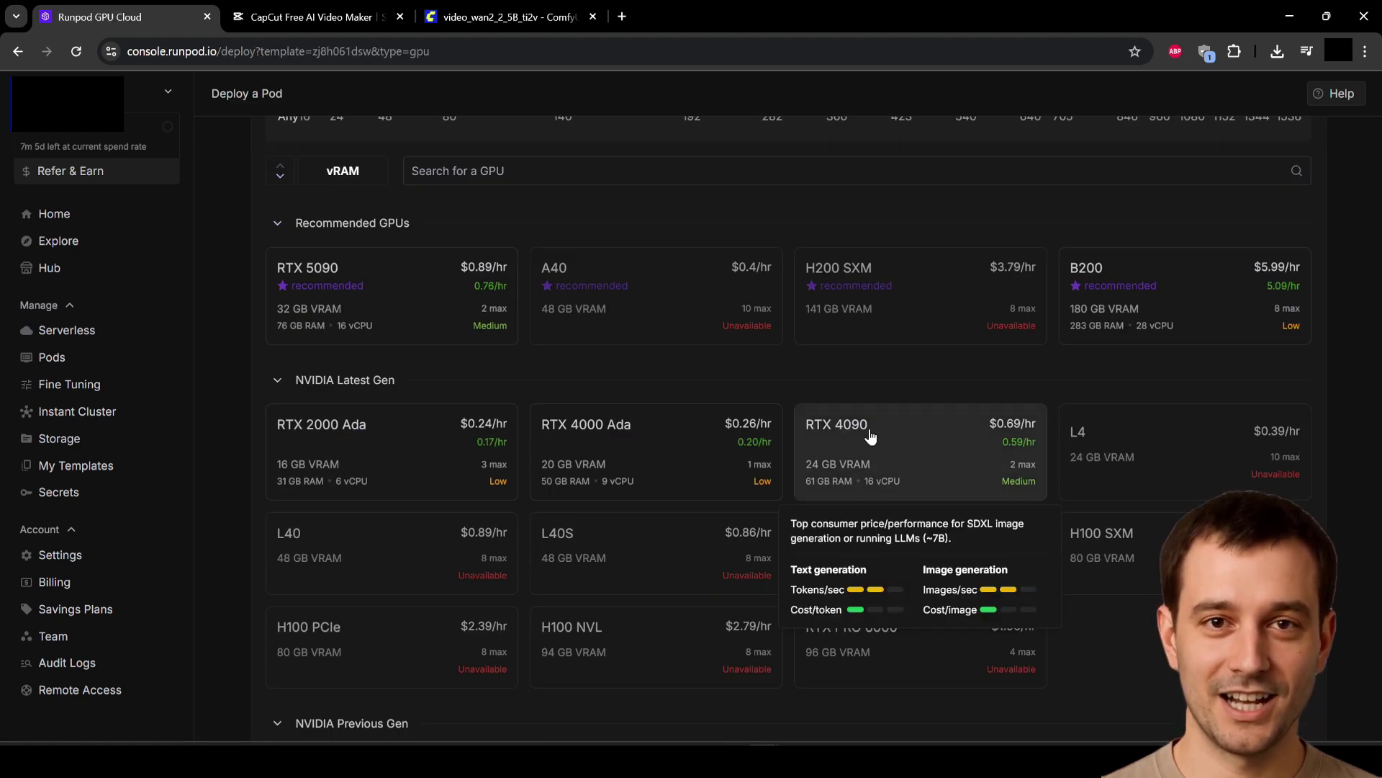
{"action": "left_click", "coordinate": [898, 454]}
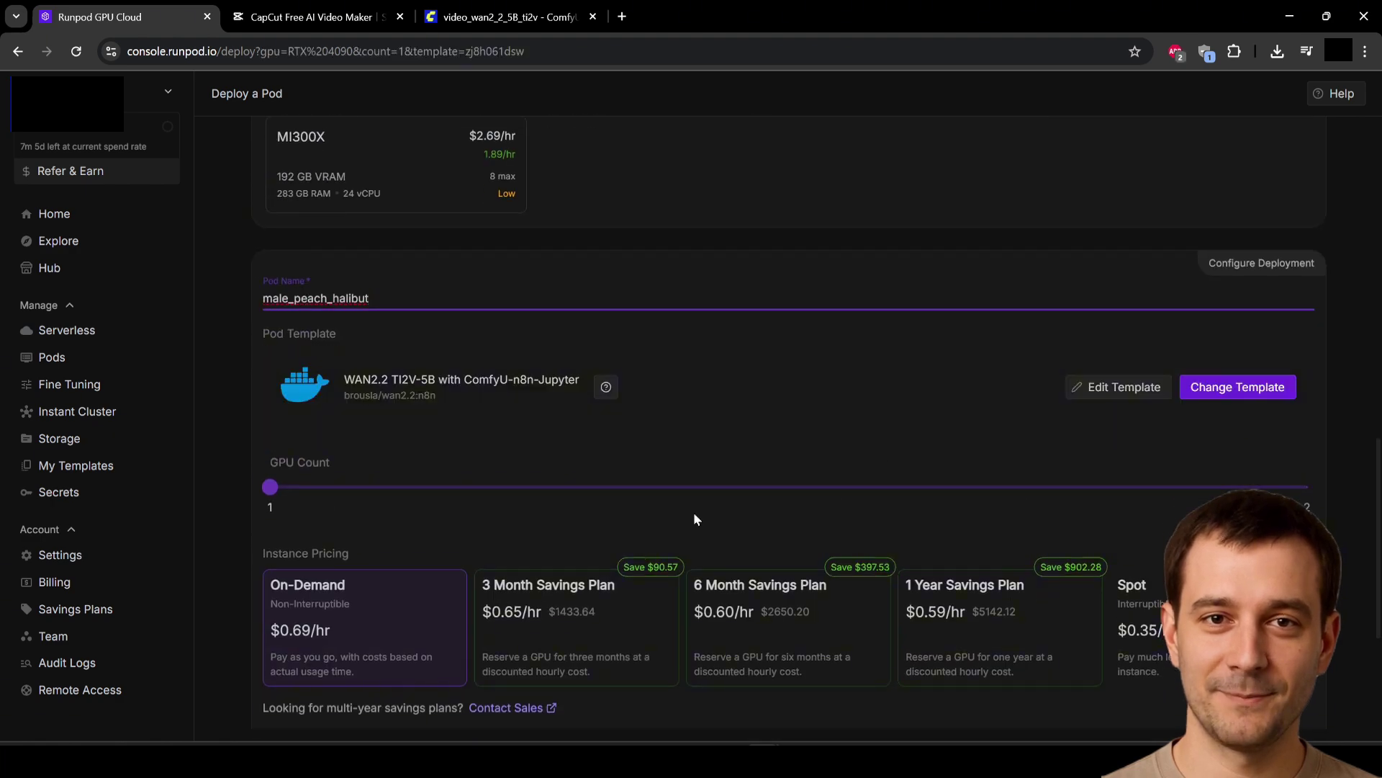
{"action": "scroll", "coordinate": [694, 518], "scroll_direction": "down", "scroll_amount": 4}
{"action": "scroll", "coordinate": [795, 624], "scroll_direction": "up", "scroll_amount": 6}
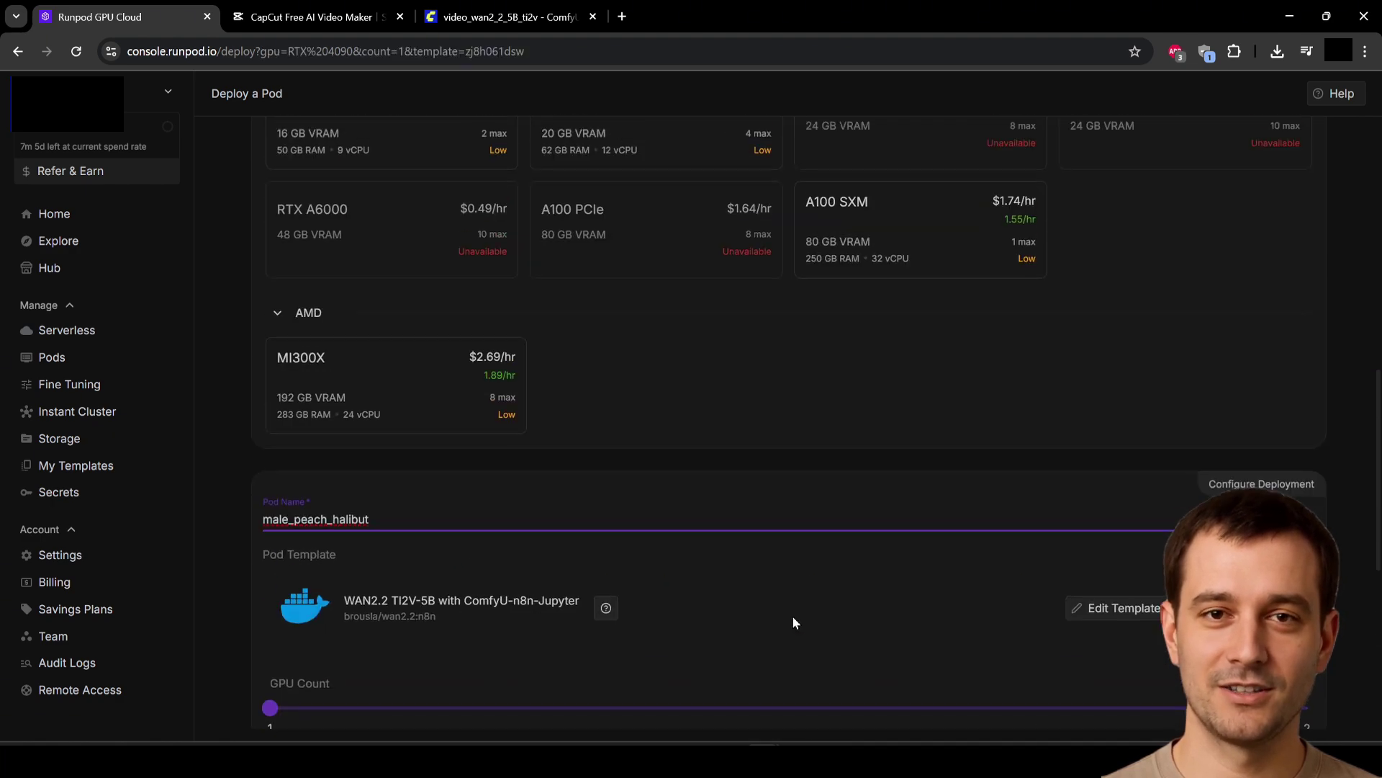
{"action": "scroll", "coordinate": [795, 623], "scroll_direction": "down", "scroll_amount": 6}
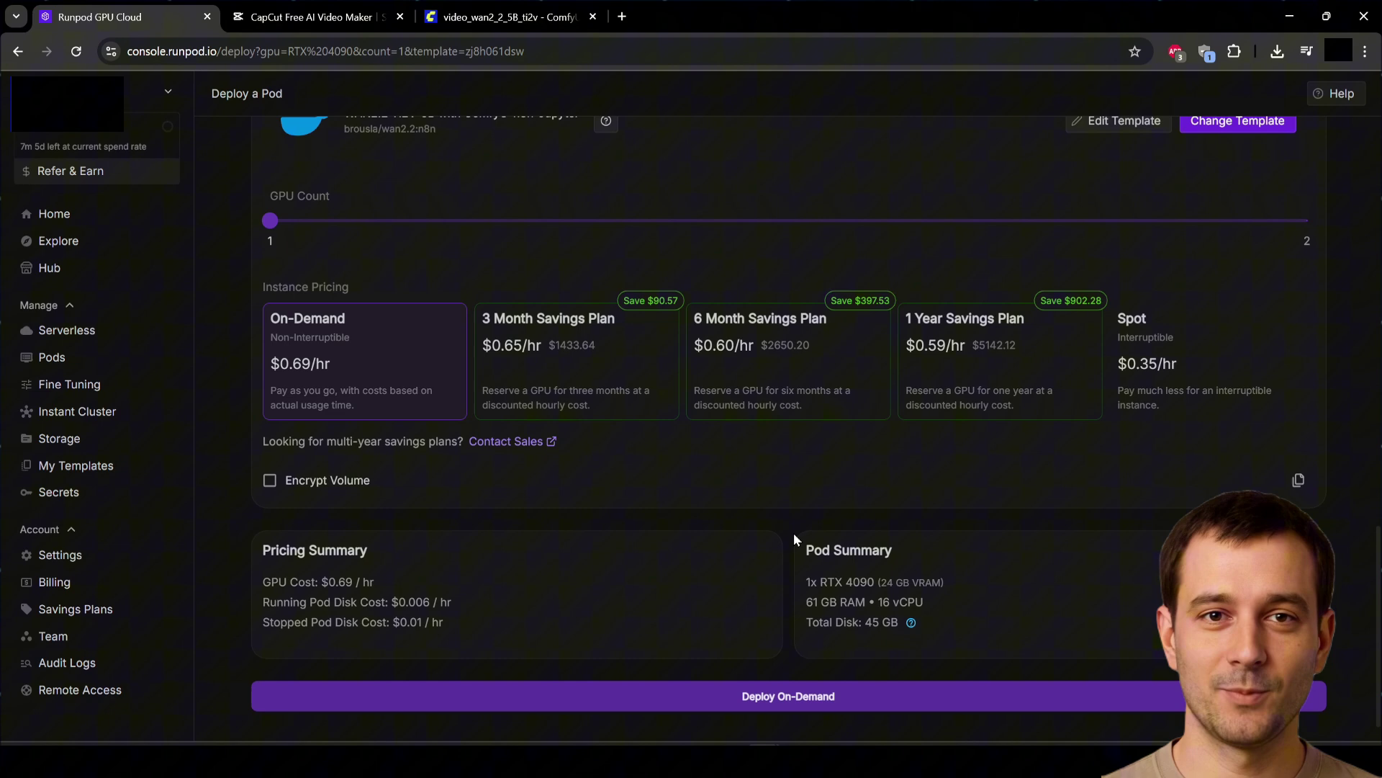
{"action": "left_click", "coordinate": [810, 694]}
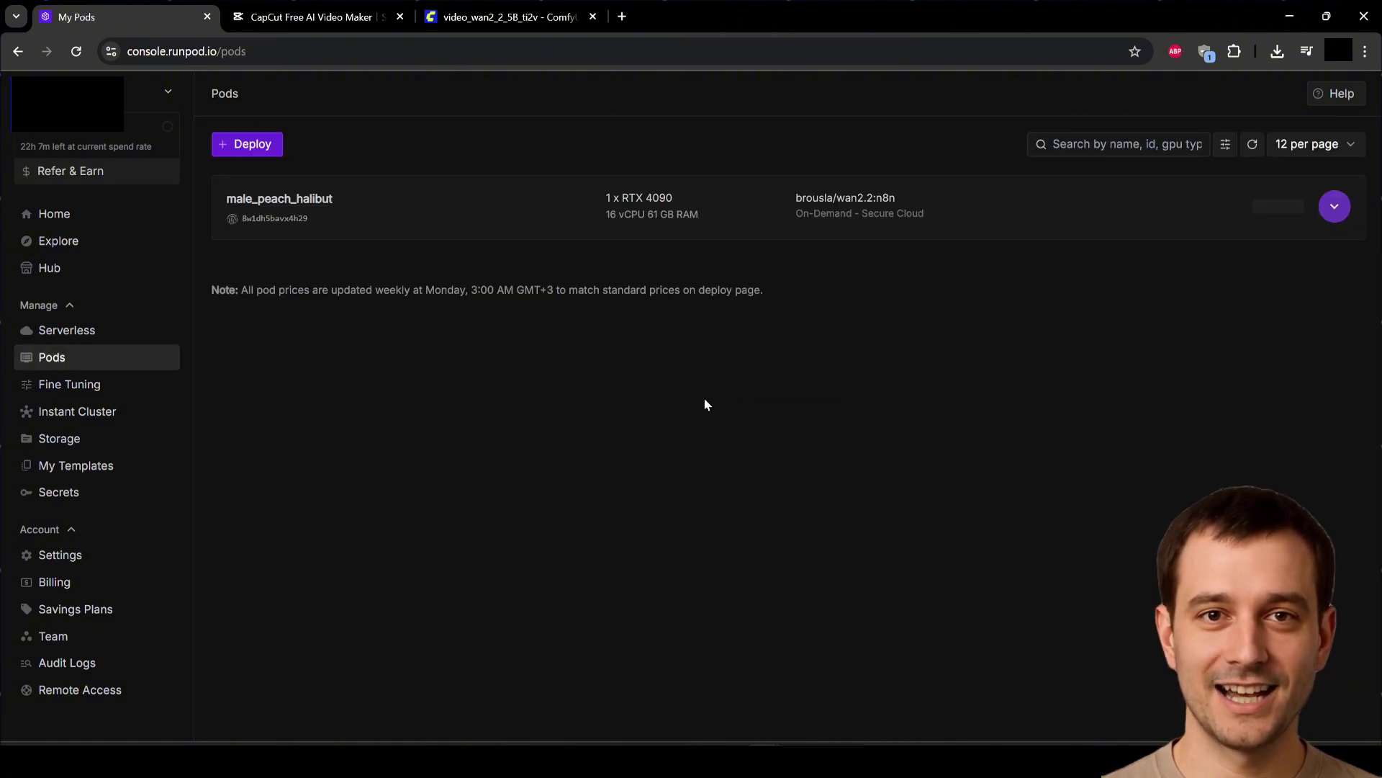
- Open the pod's ComfyUI HTTP service on port 8188 in a new tab
{"action": "left_click", "coordinate": [1334, 206]}
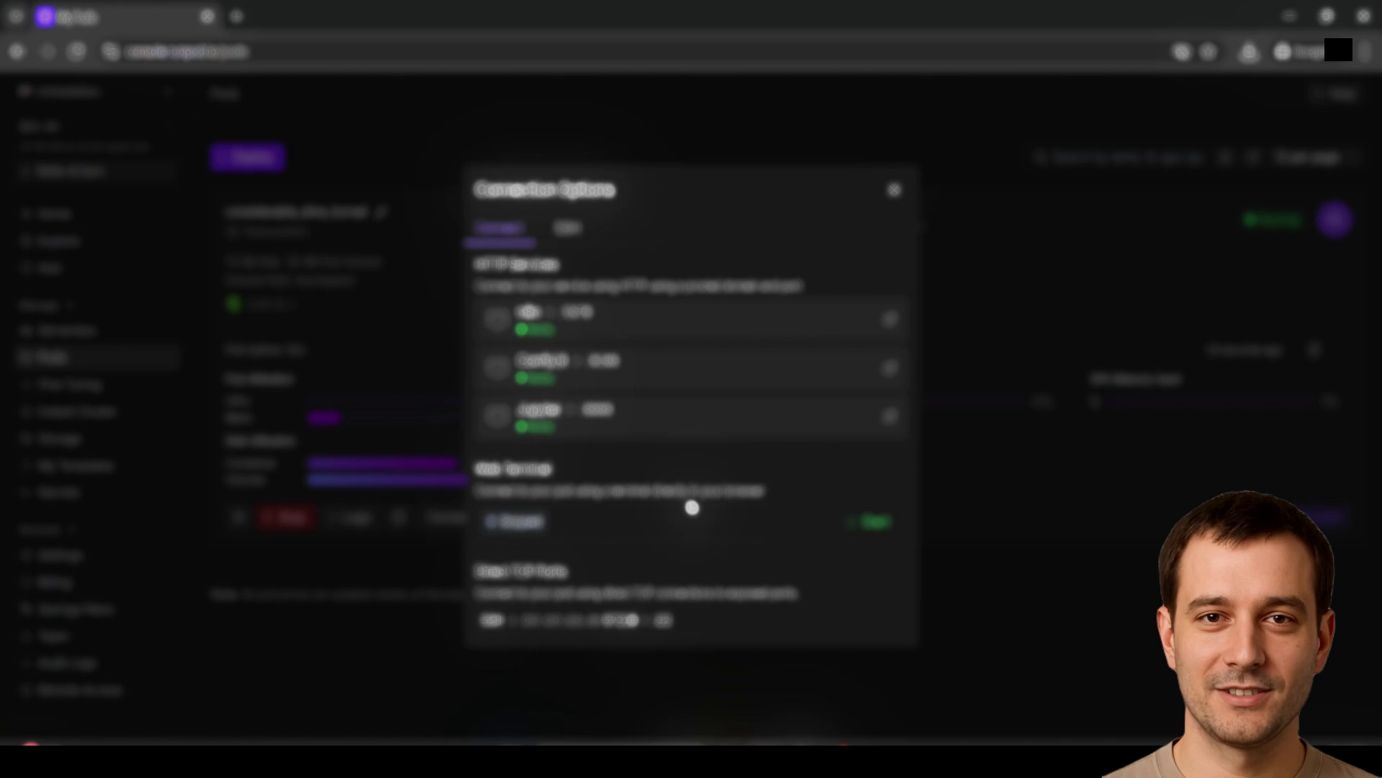
{"action": "left_click", "coordinate": [613, 374]}
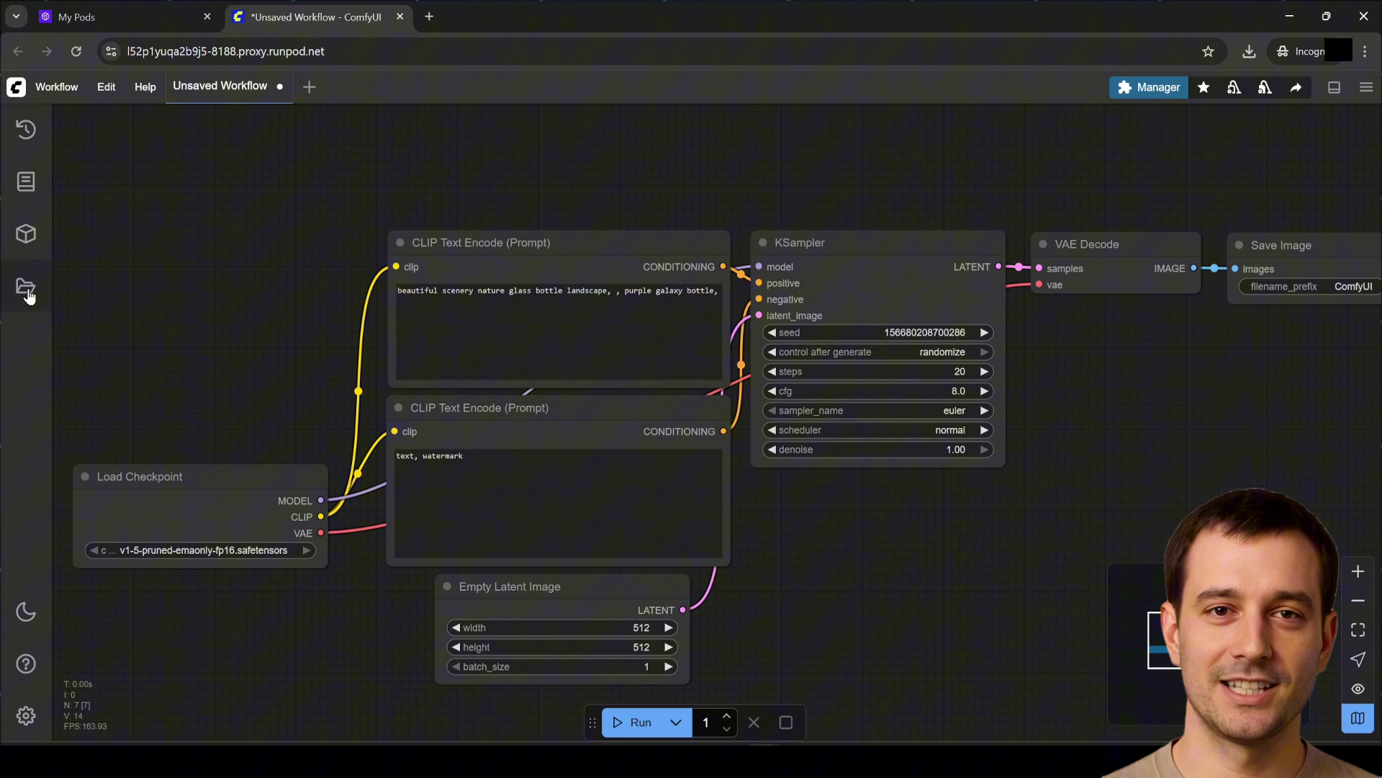
- Load video_wan2_2_5B_ti2v.json from the Workflows sidebar and run it on example.png
{"action": "left_click", "coordinate": [27, 294]}
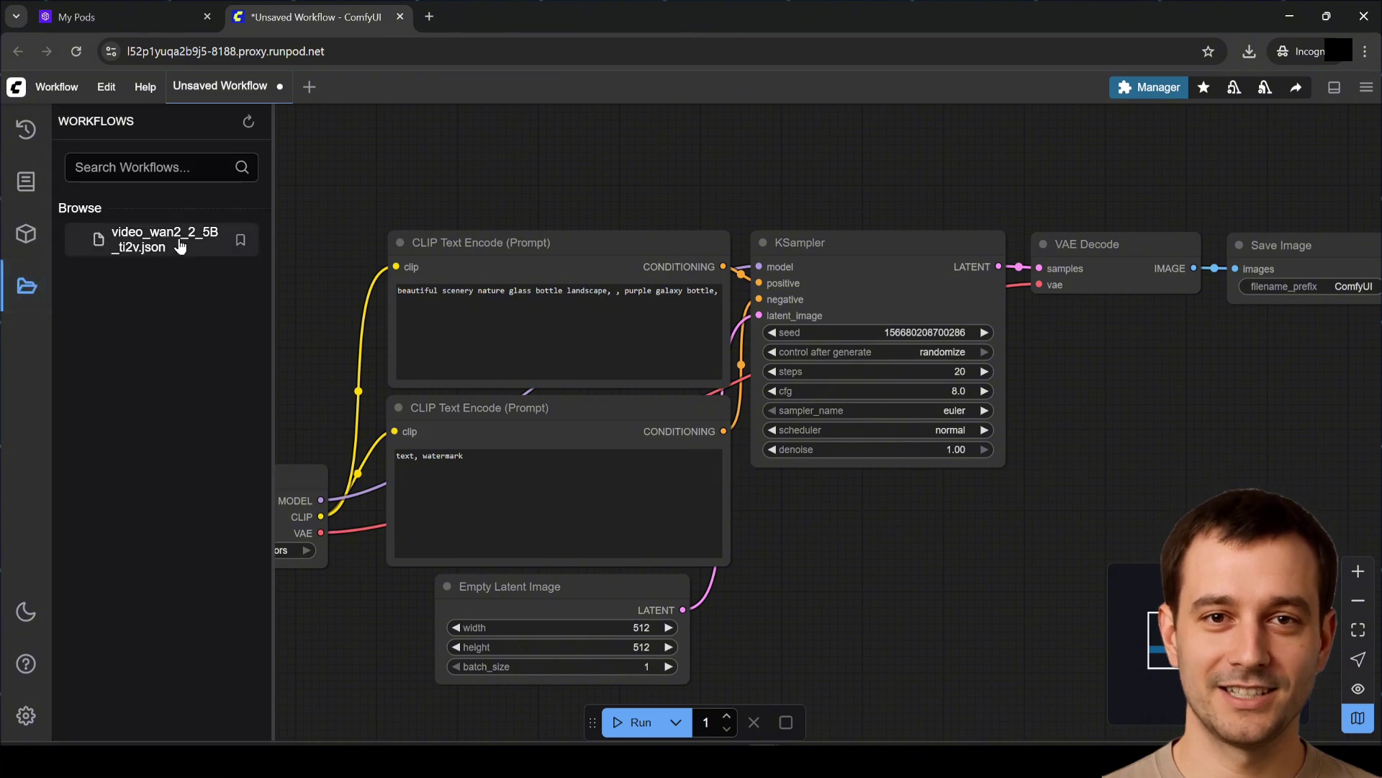
{"action": "left_click", "coordinate": [180, 247]}
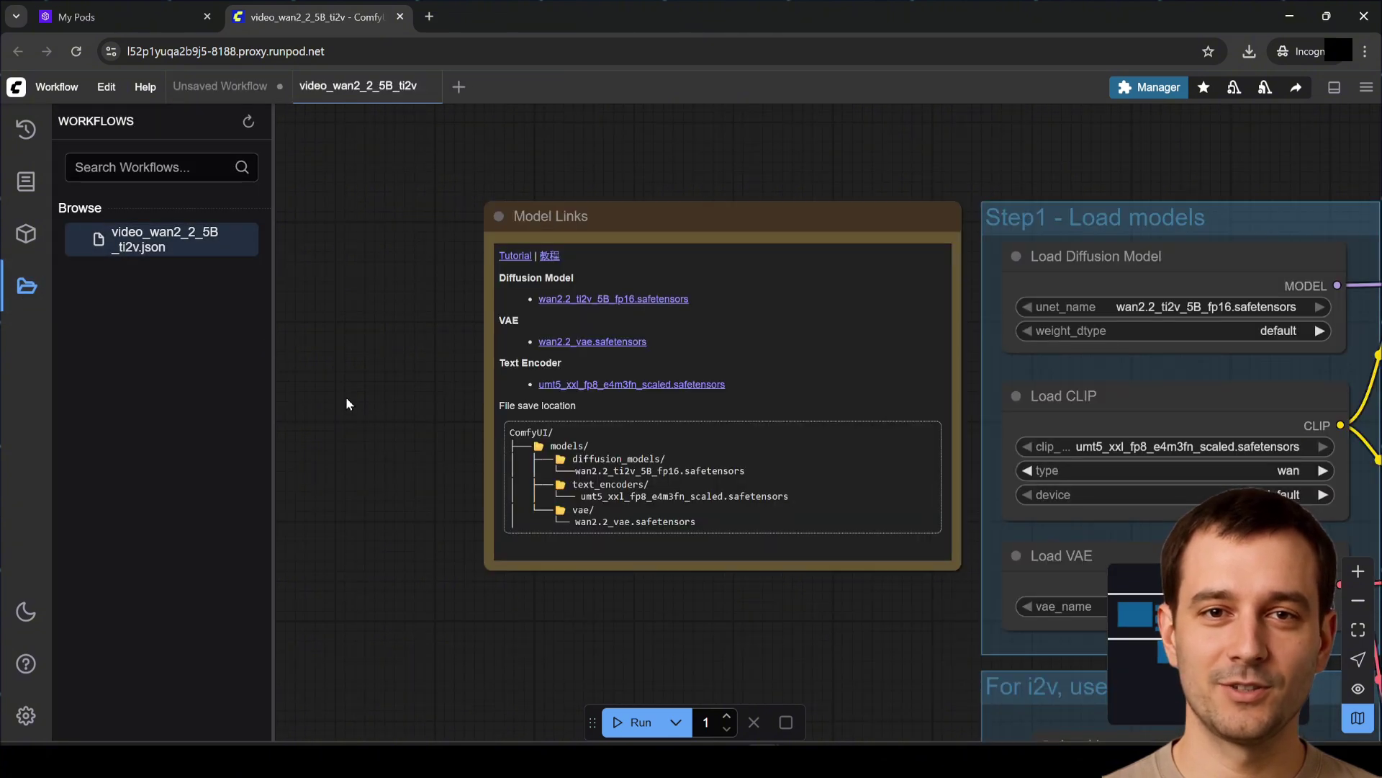
{"action": "left_click", "coordinate": [32, 290]}
{"action": "scroll", "coordinate": [324, 452], "scroll_direction": "down", "scroll_amount": 6}
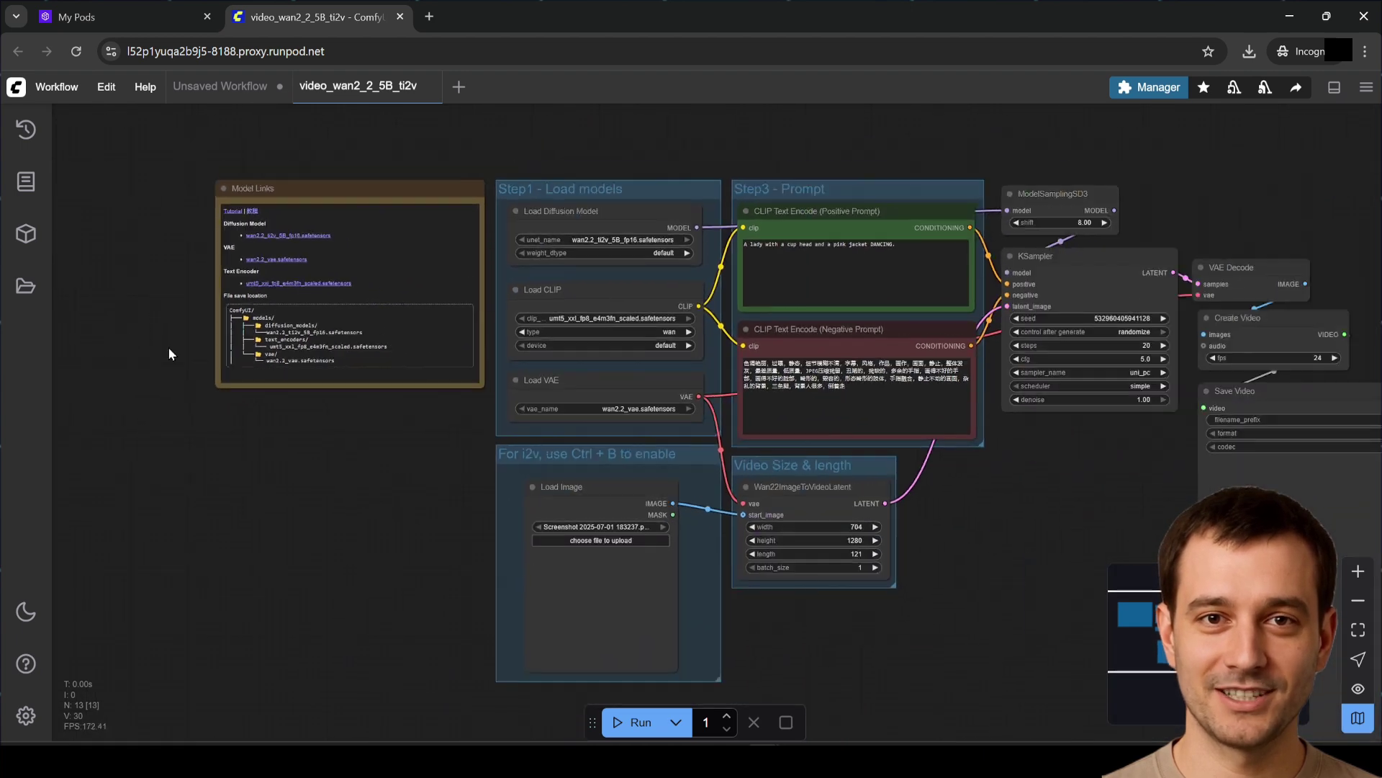
{"action": "left_click_drag", "start_coordinate": [171, 354], "coordinate": [54, 323]}
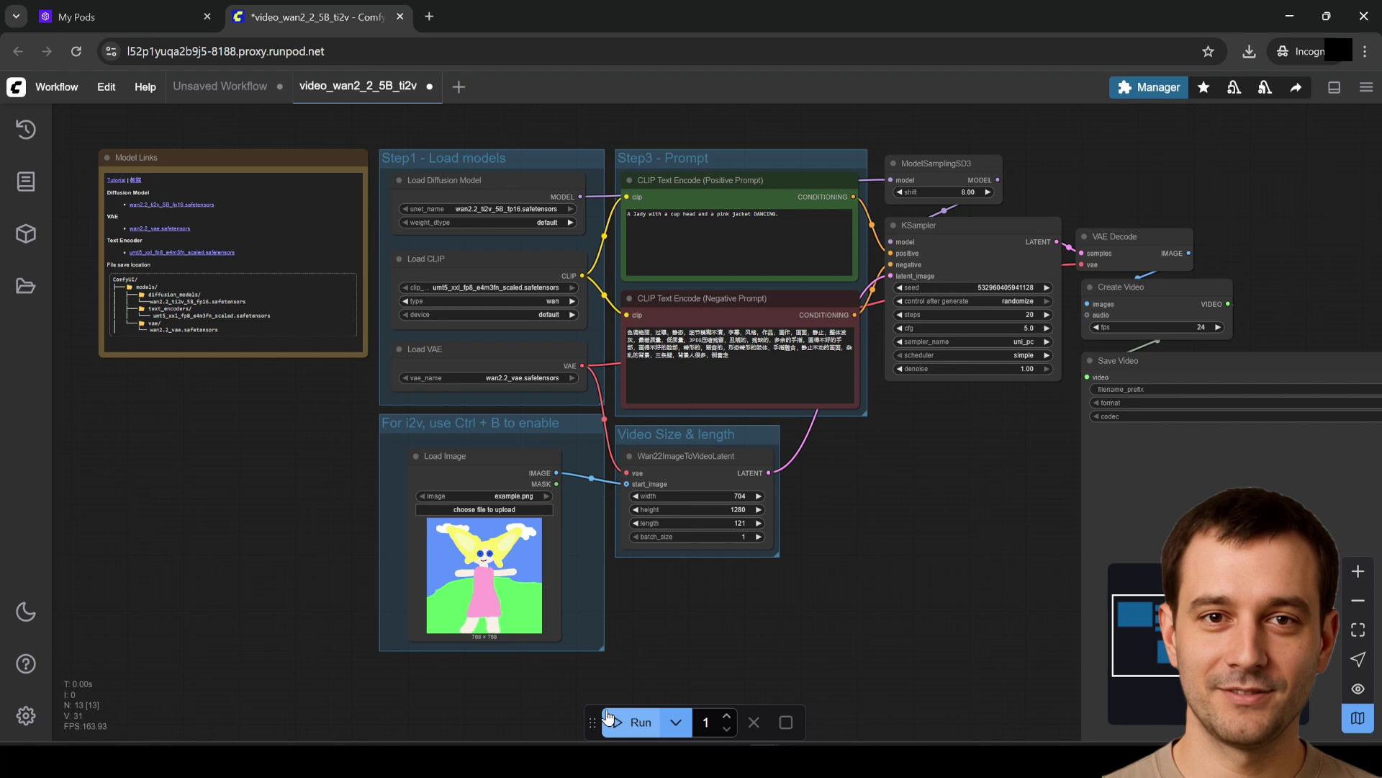
{"action": "left_click", "coordinate": [634, 723]}
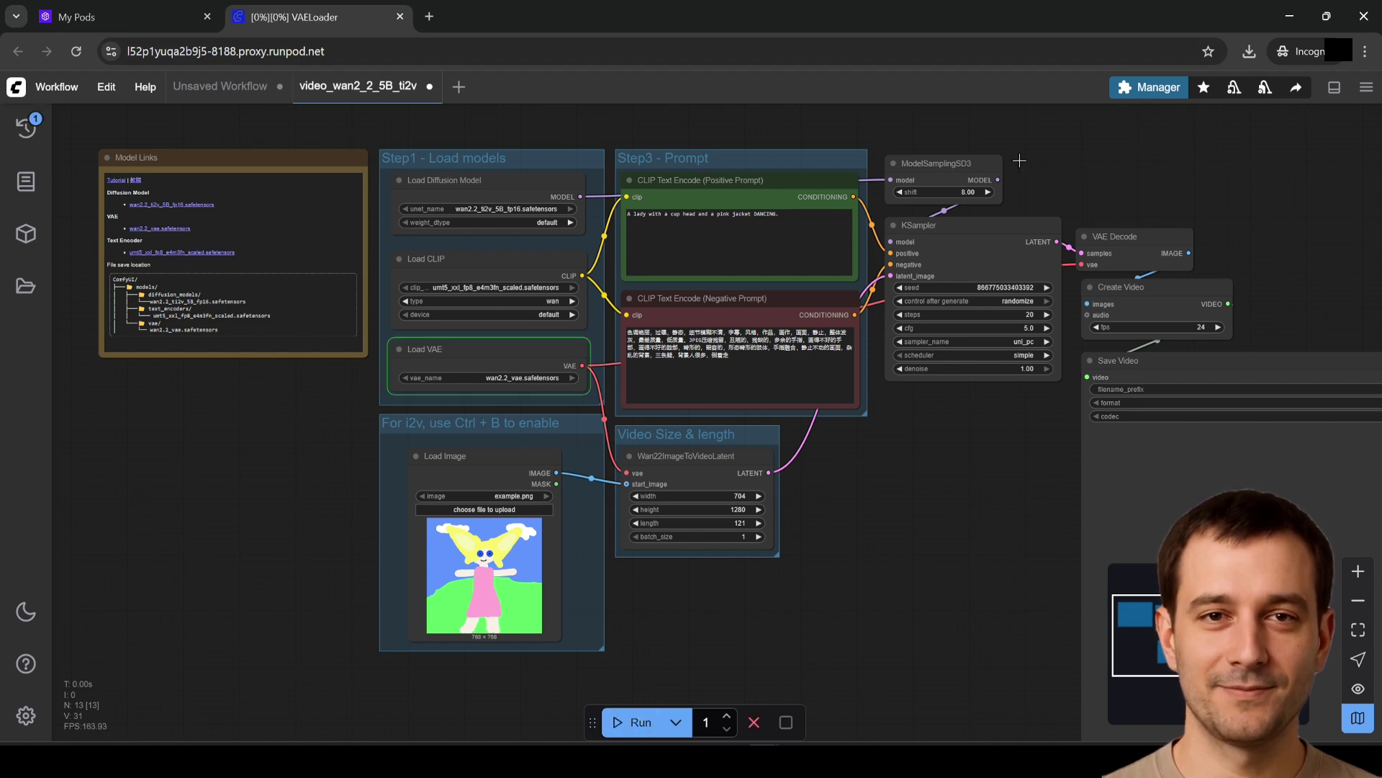
{"action": "key", "text": "."}
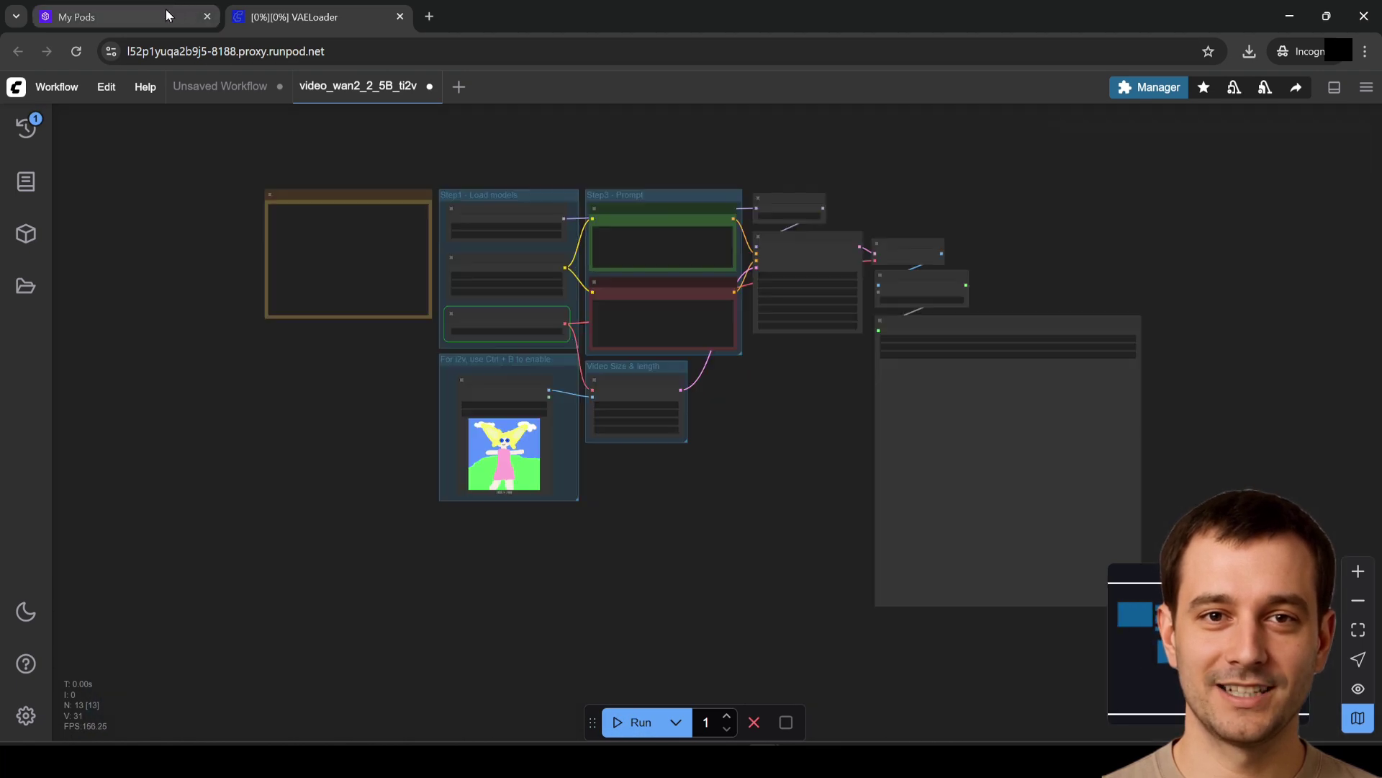
- Open the pod's n8n service on port 5678 and submit the owner account details
{"action": "left_click", "coordinate": [162, 19]}
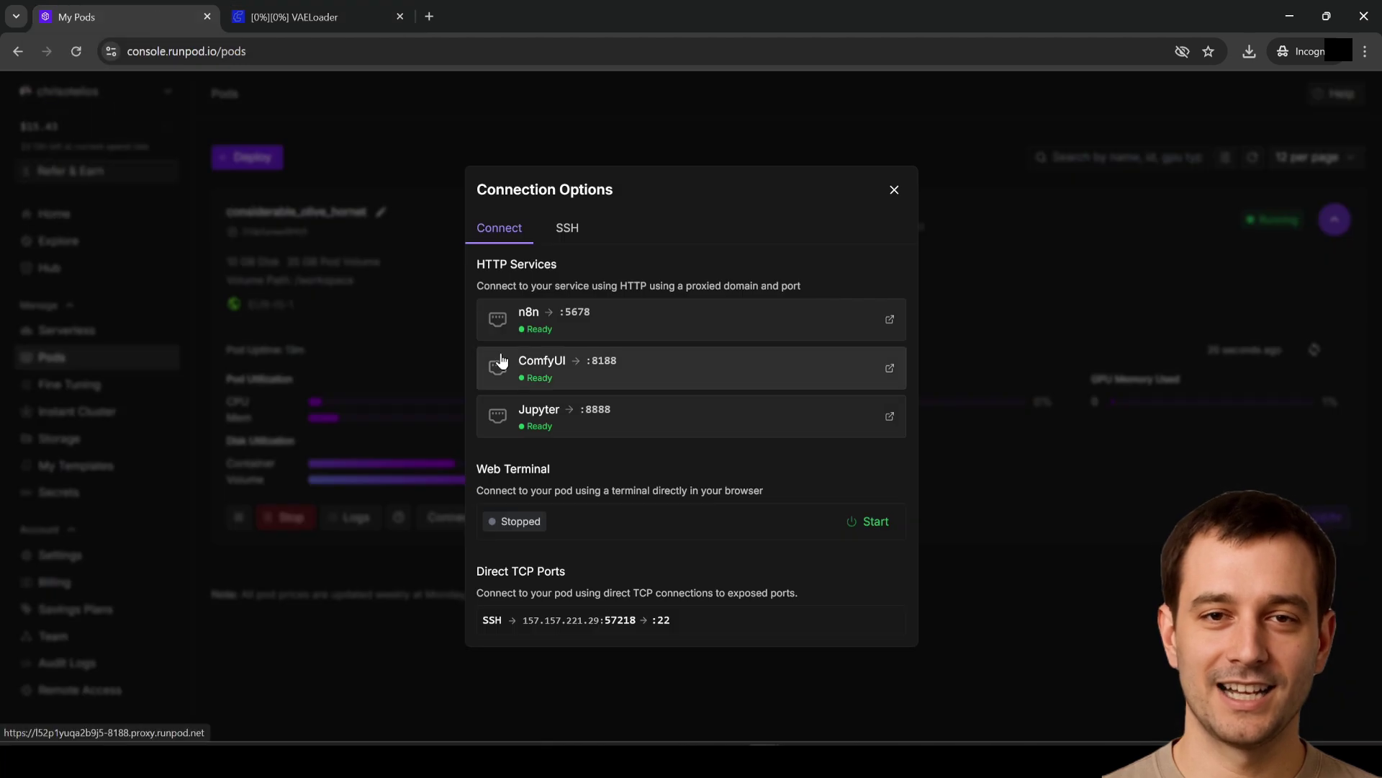
{"action": "left_click", "coordinate": [555, 336]}
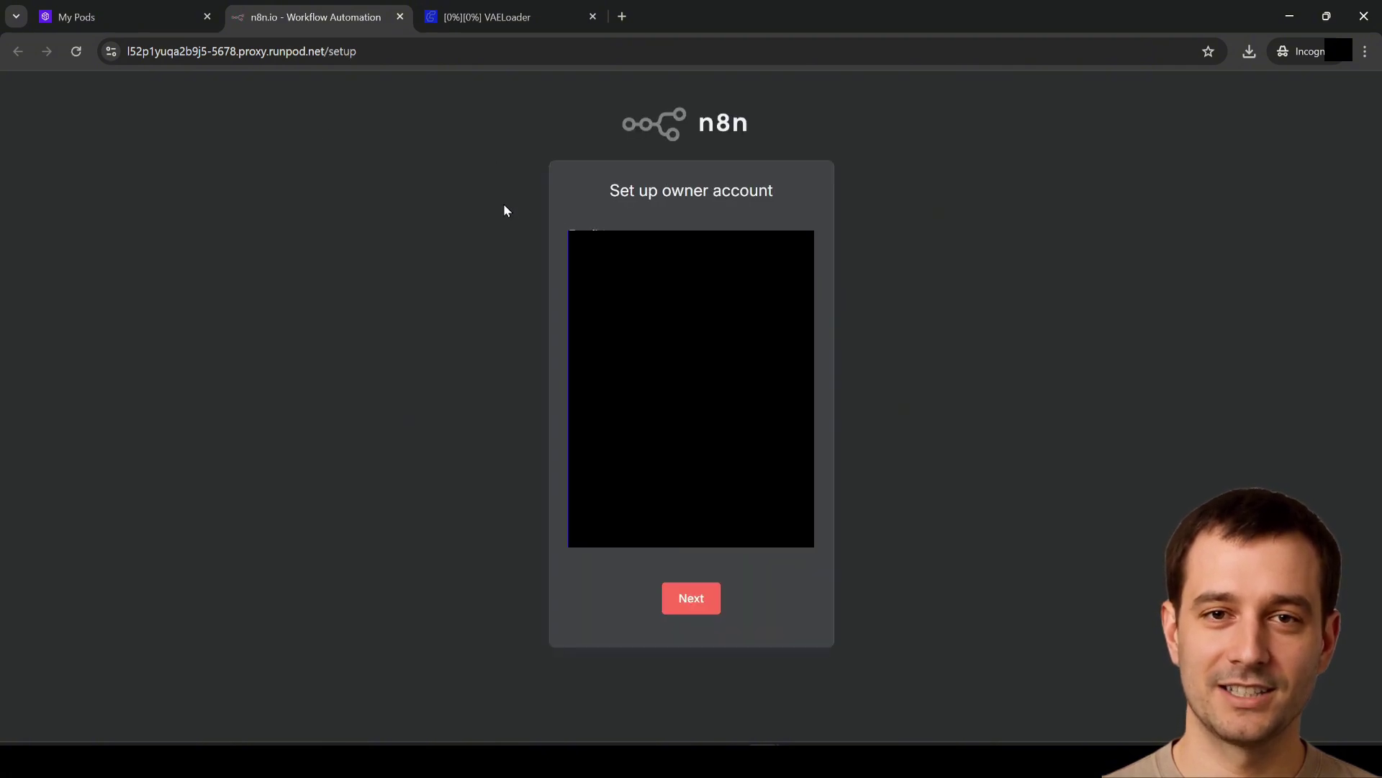
{"action": "left_click", "coordinate": [648, 259]}
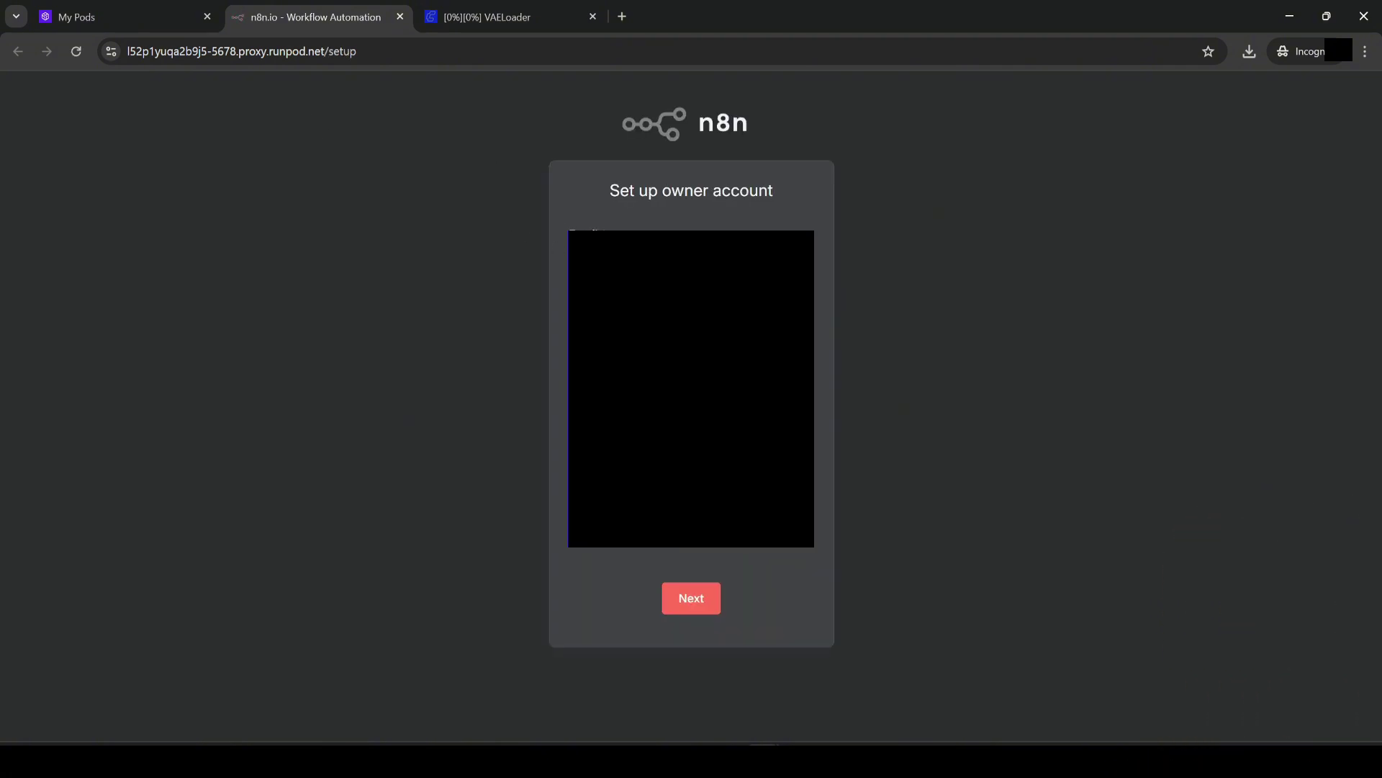
{"action": "left_click", "coordinate": [711, 587]}
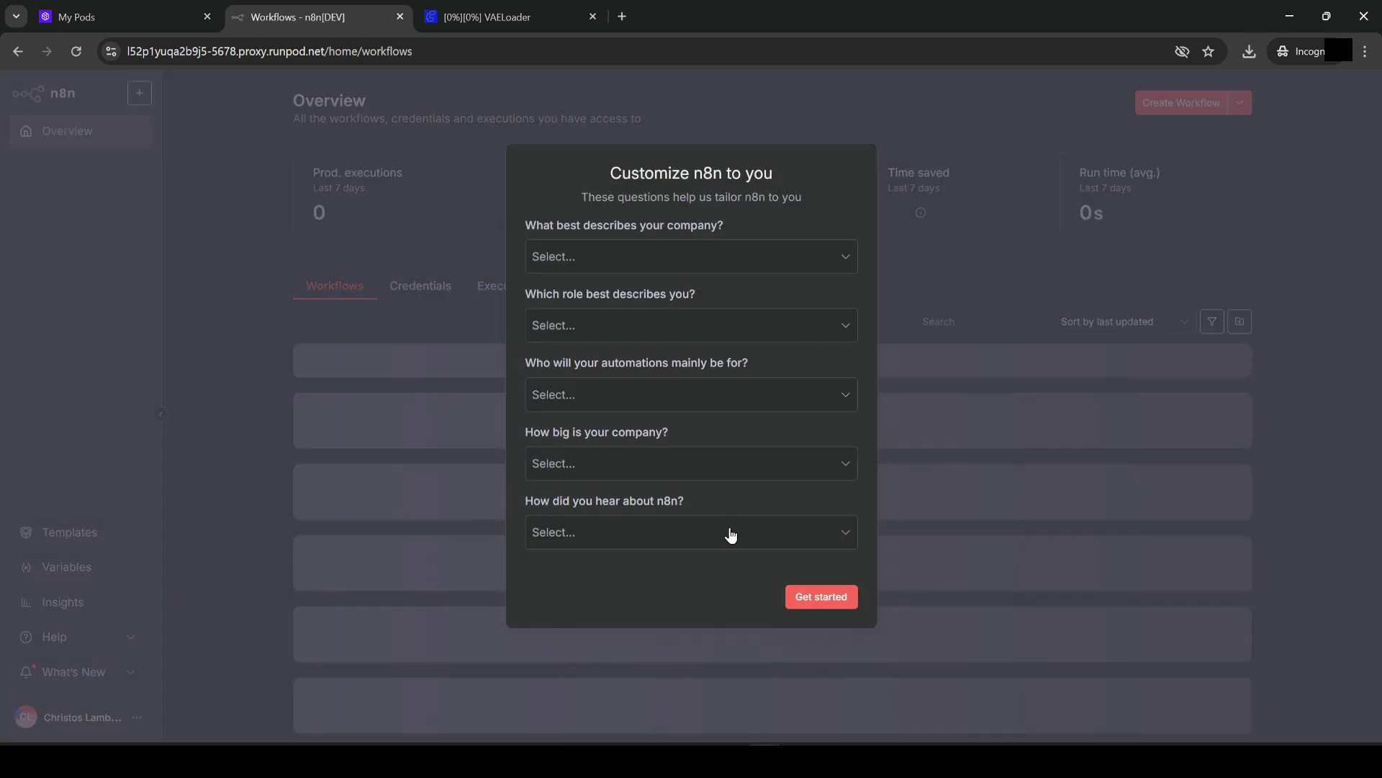
- Answer the customization questions: Ecommerce, Business Owner, Myself, 20-99 people, heard via Google
{"action": "left_click", "coordinate": [720, 256]}
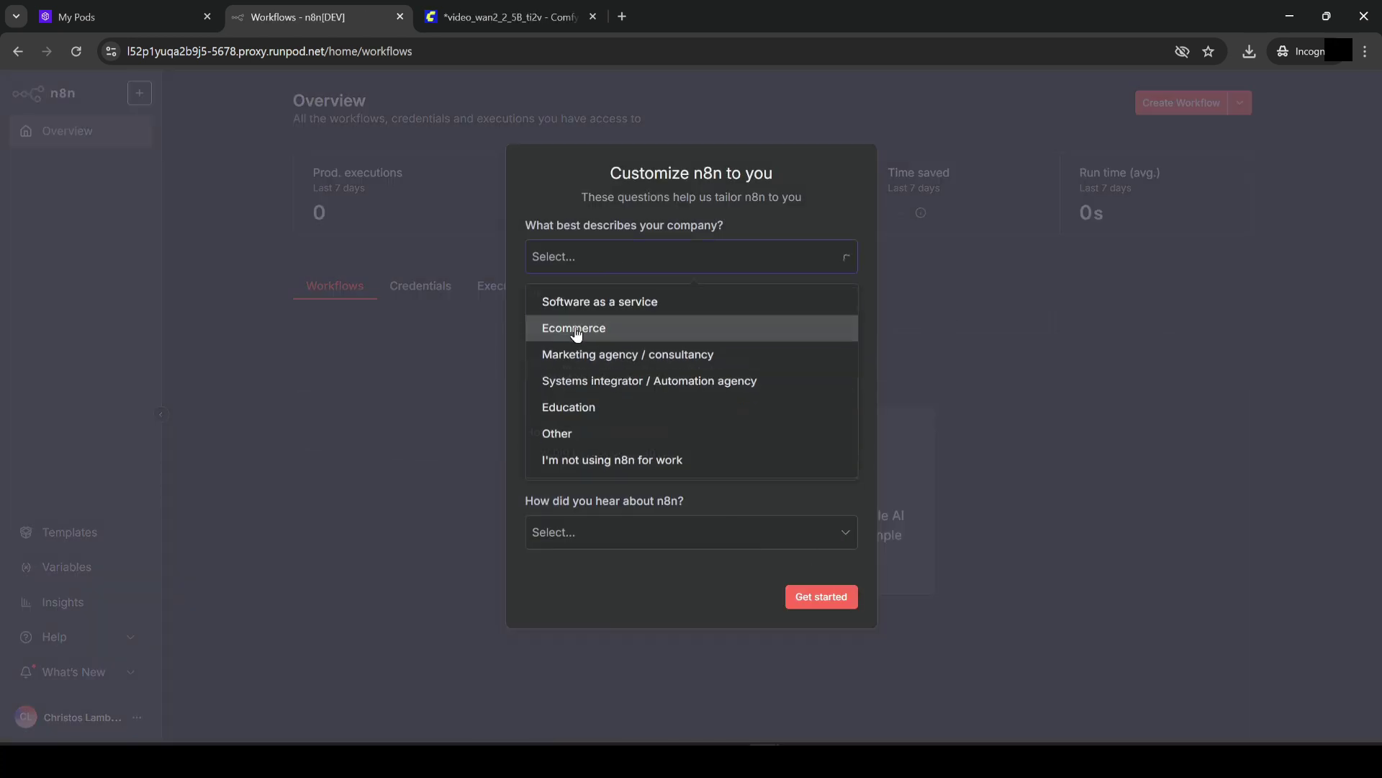
{"action": "left_click", "coordinate": [731, 330]}
{"action": "left_click", "coordinate": [648, 325]}
{"action": "left_click", "coordinate": [578, 391]}
{"action": "left_click", "coordinate": [576, 430]}
{"action": "left_click", "coordinate": [576, 463]}
{"action": "left_click", "coordinate": [583, 525]}
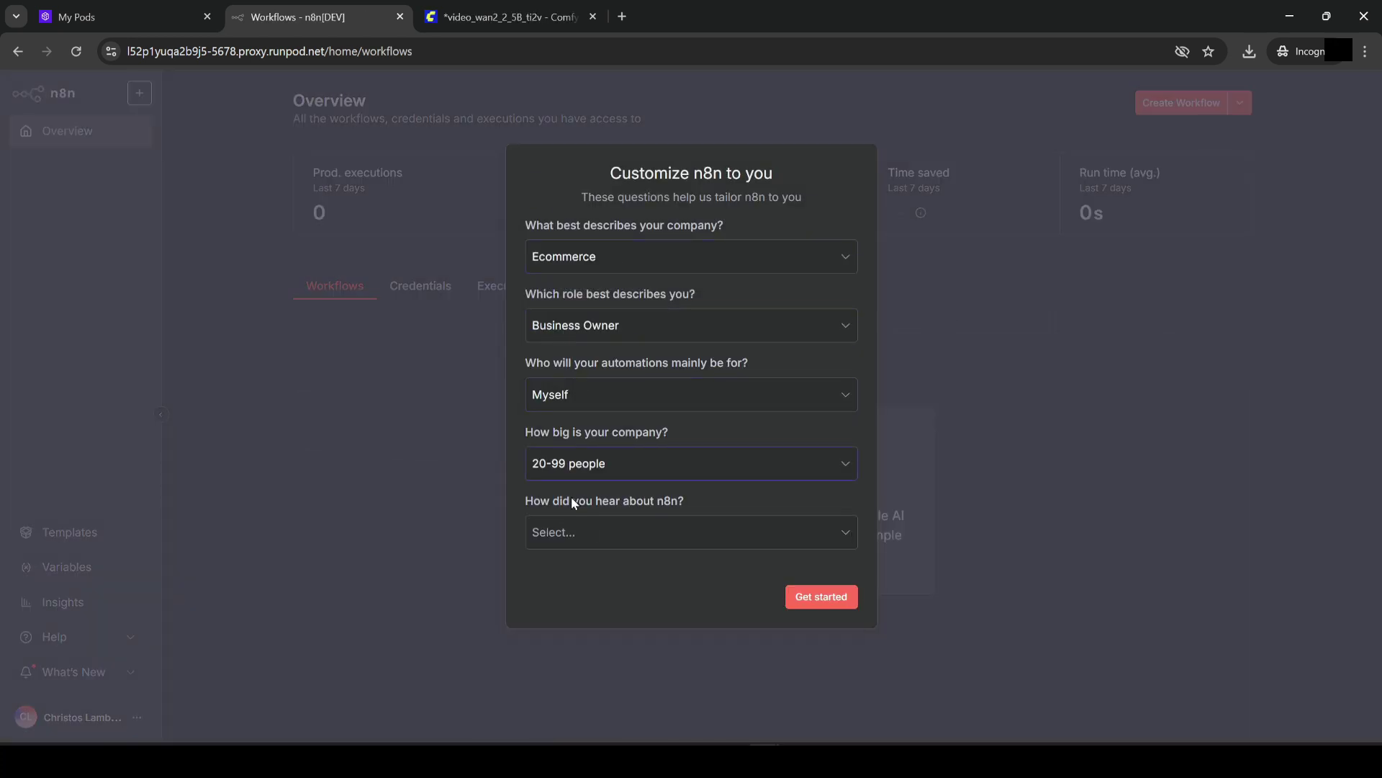
{"action": "left_click", "coordinate": [576, 532]}
{"action": "left_click", "coordinate": [577, 304]}
{"action": "left_click", "coordinate": [828, 599]}
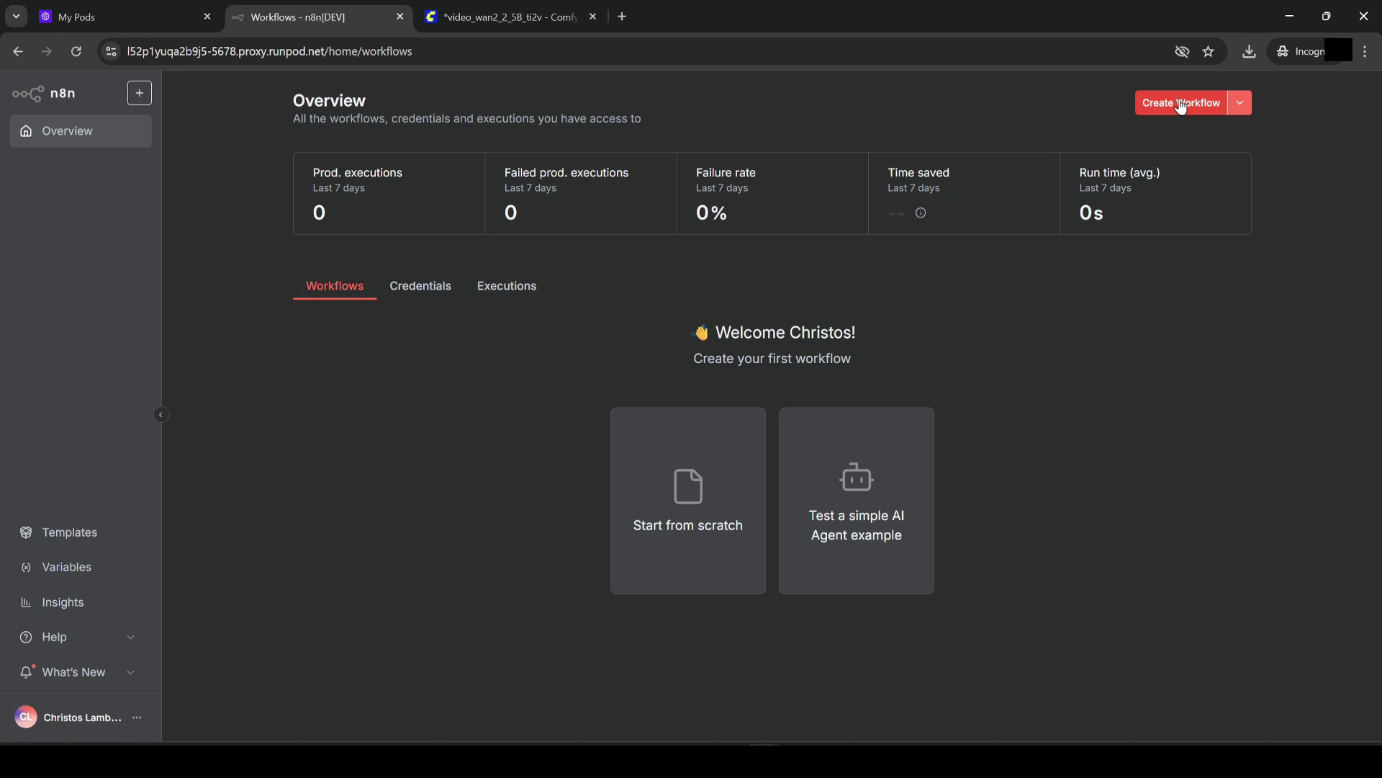
- Create a new workflow whose first node is the manual 'When clicking Execute workflow' trigger
{"action": "left_click", "coordinate": [1181, 102]}
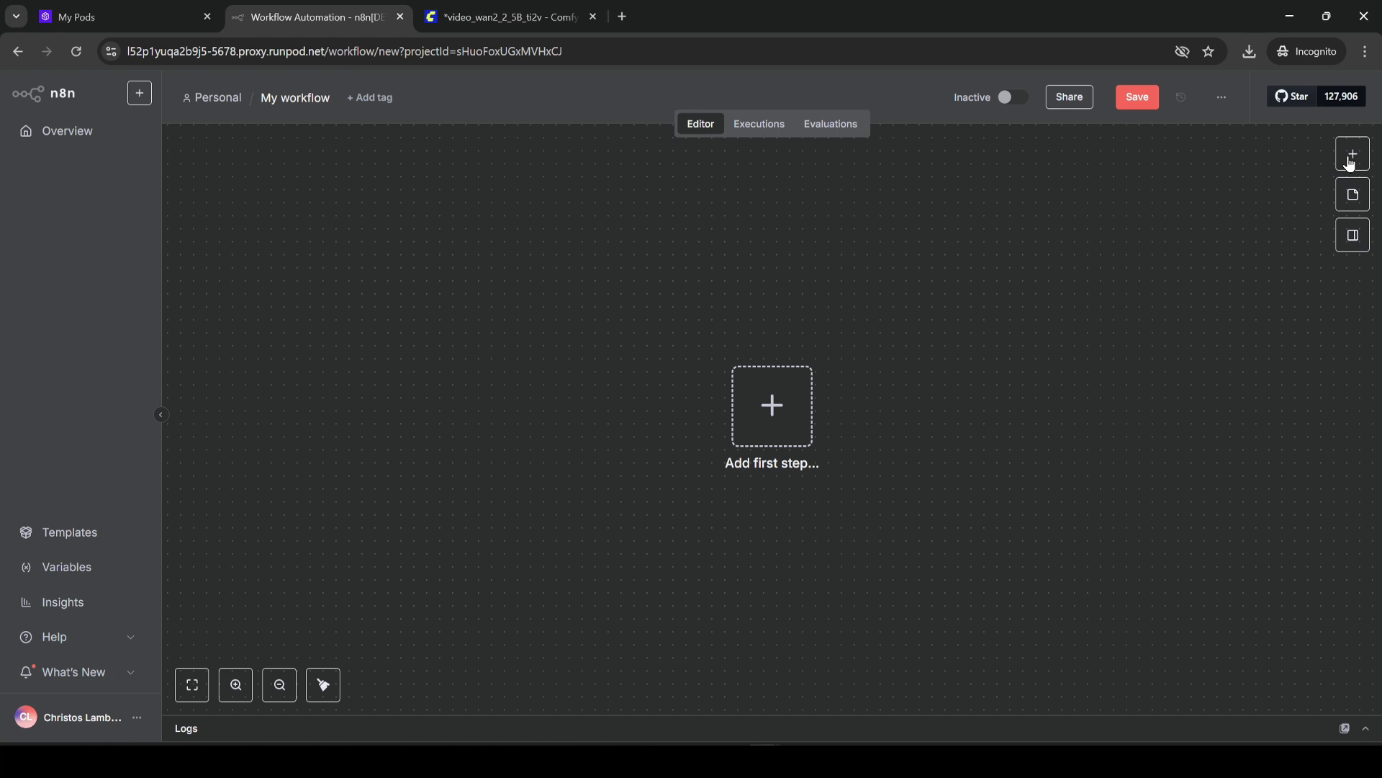
{"action": "left_click", "coordinate": [1351, 160]}
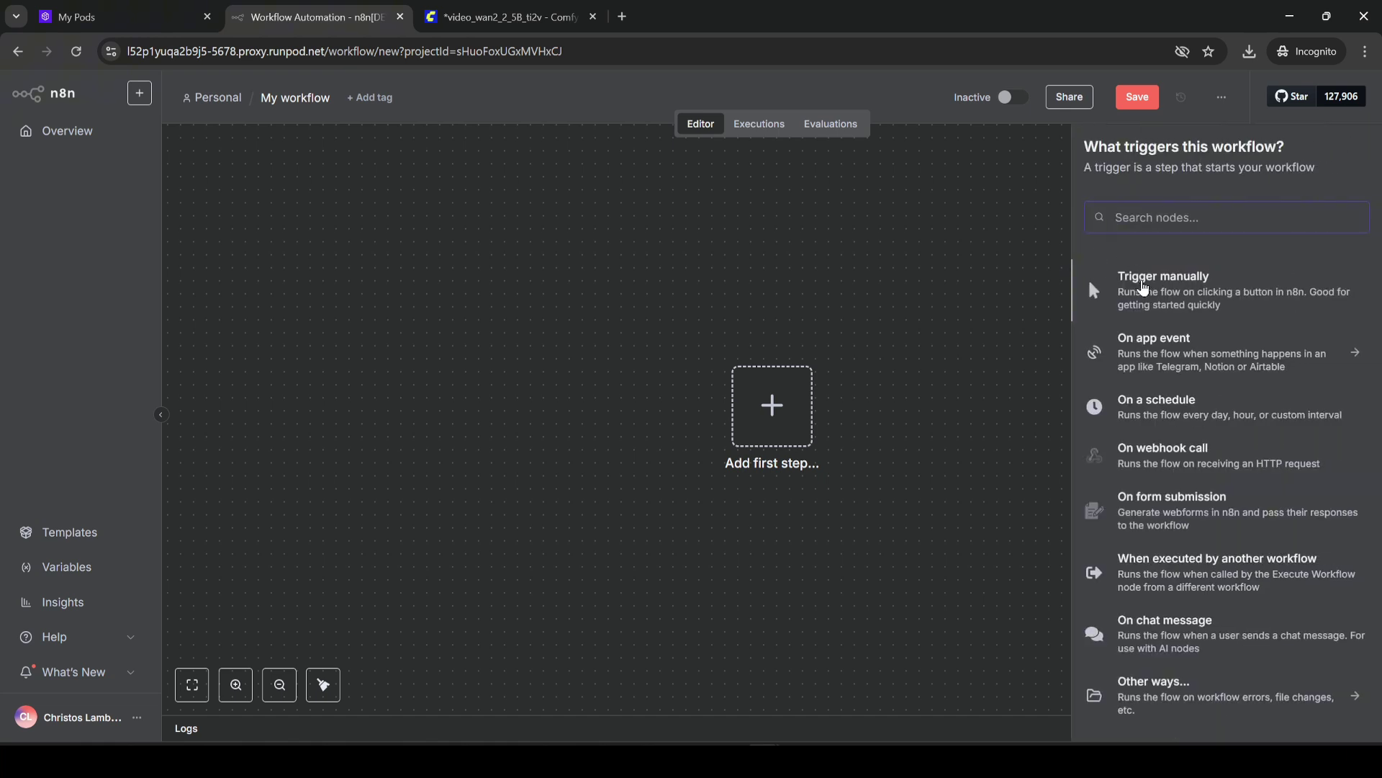
{"action": "left_click", "coordinate": [1087, 278]}
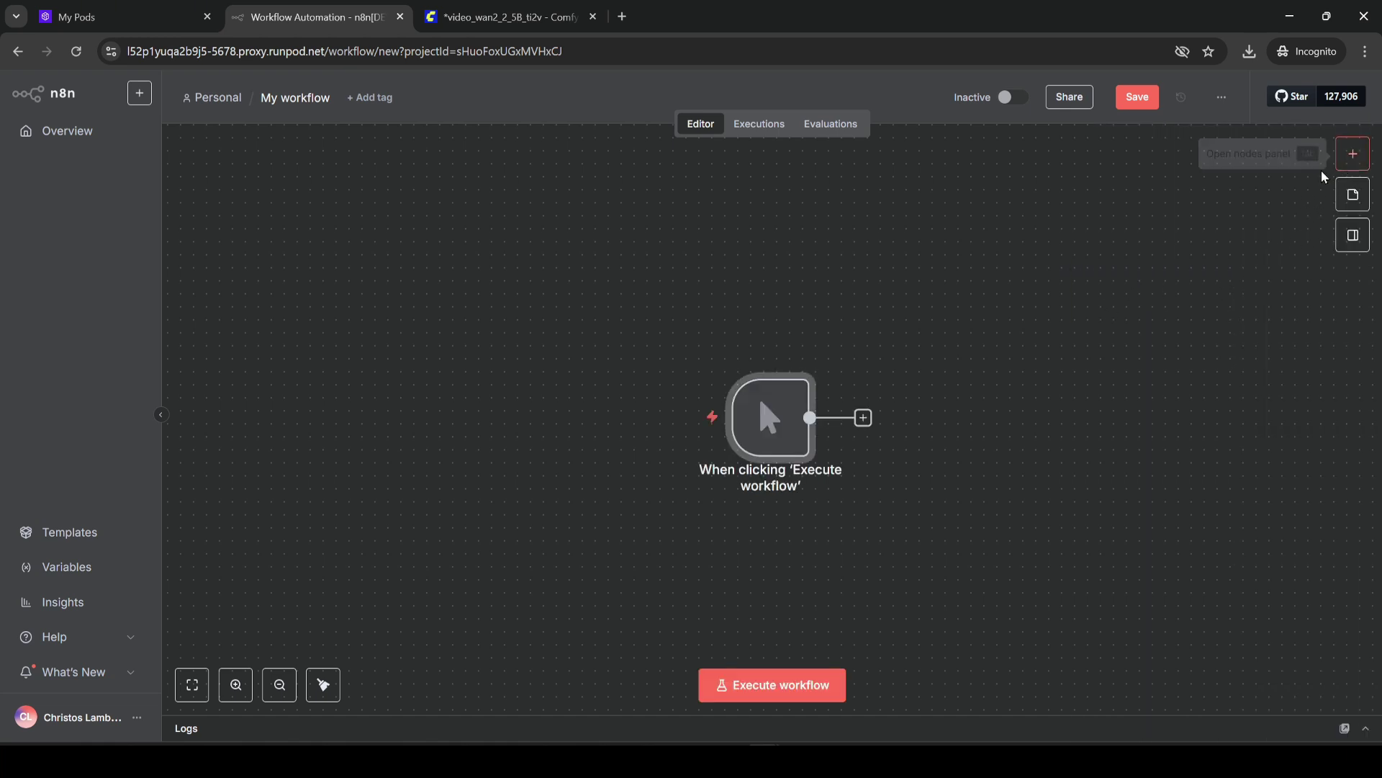
{"action": "mouse_move", "coordinate": [595, 429]}
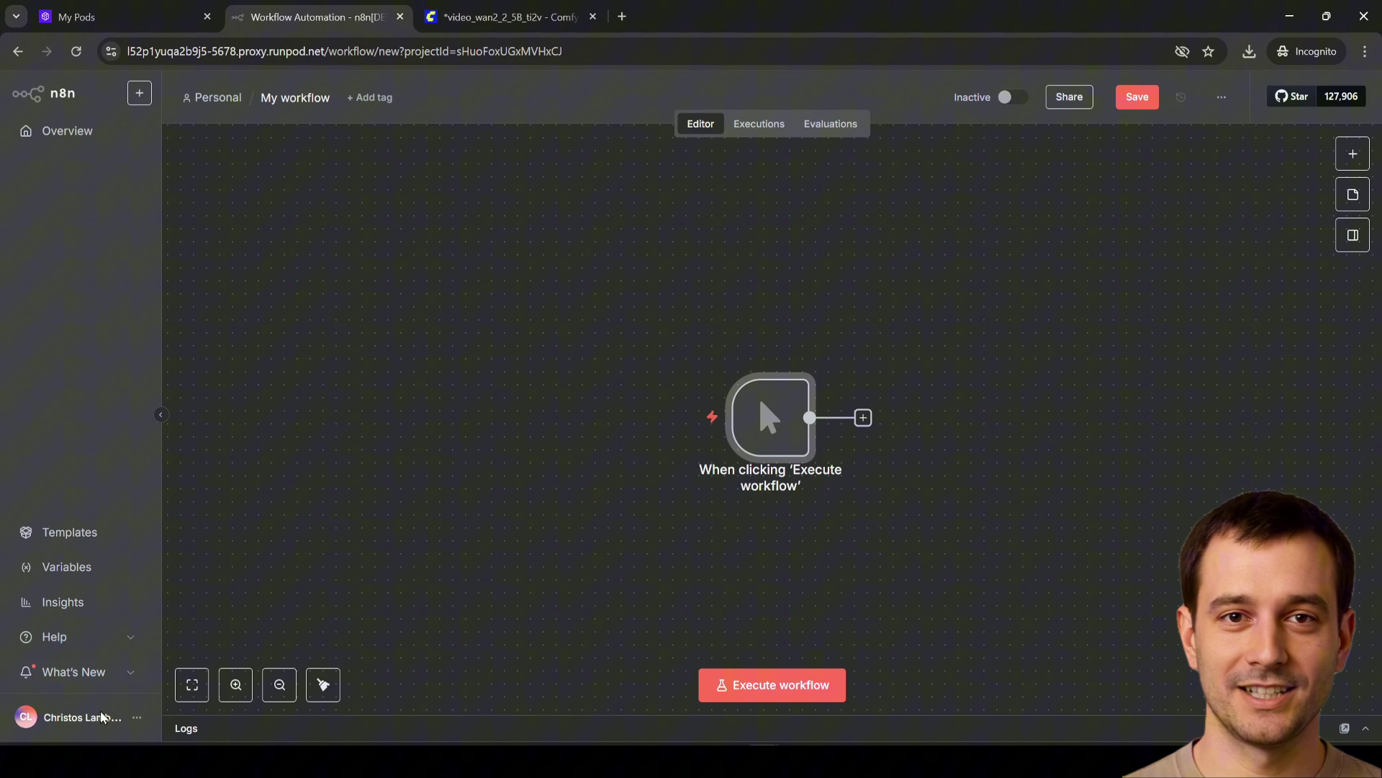
- Save My workflow and open the Install community nodes dialog under Settings > Community nodes
{"action": "left_click", "coordinate": [135, 720]}
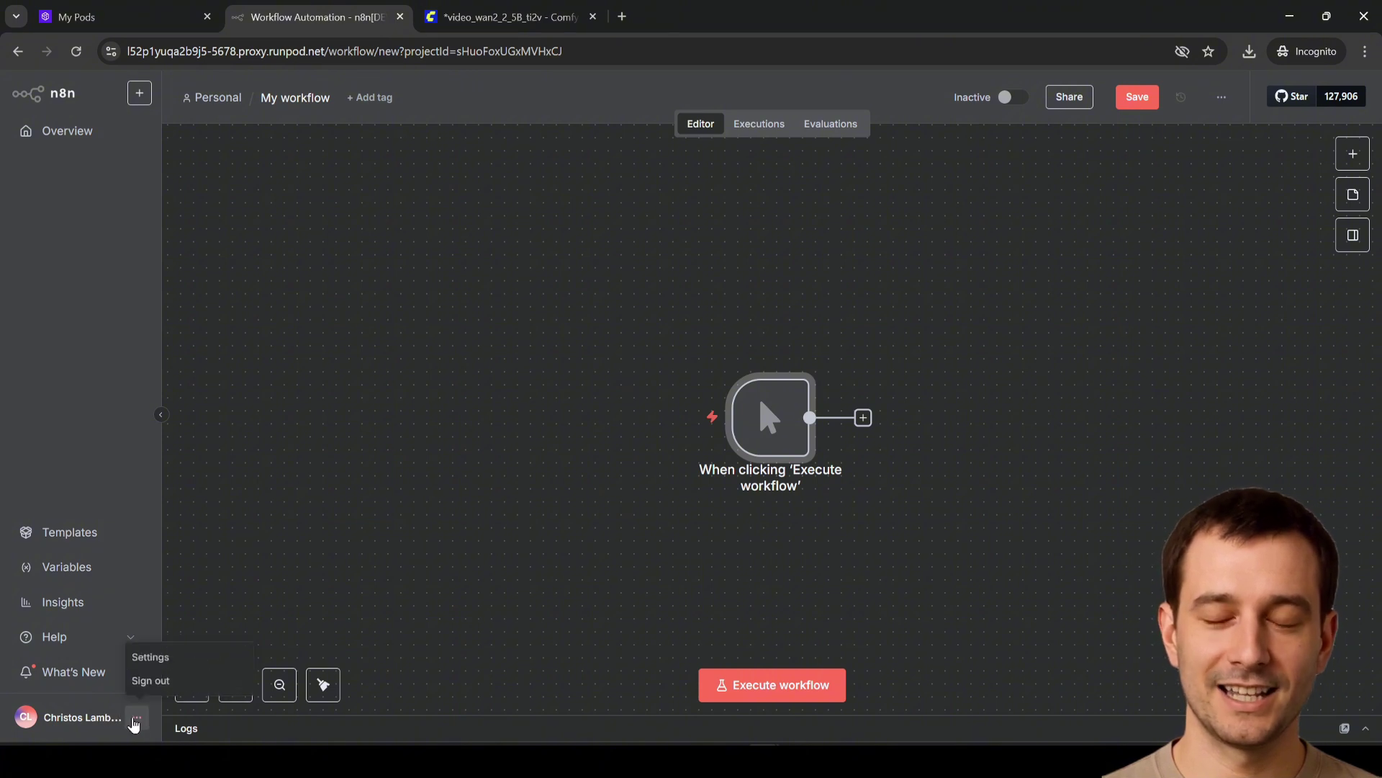
{"action": "left_click", "coordinate": [147, 656]}
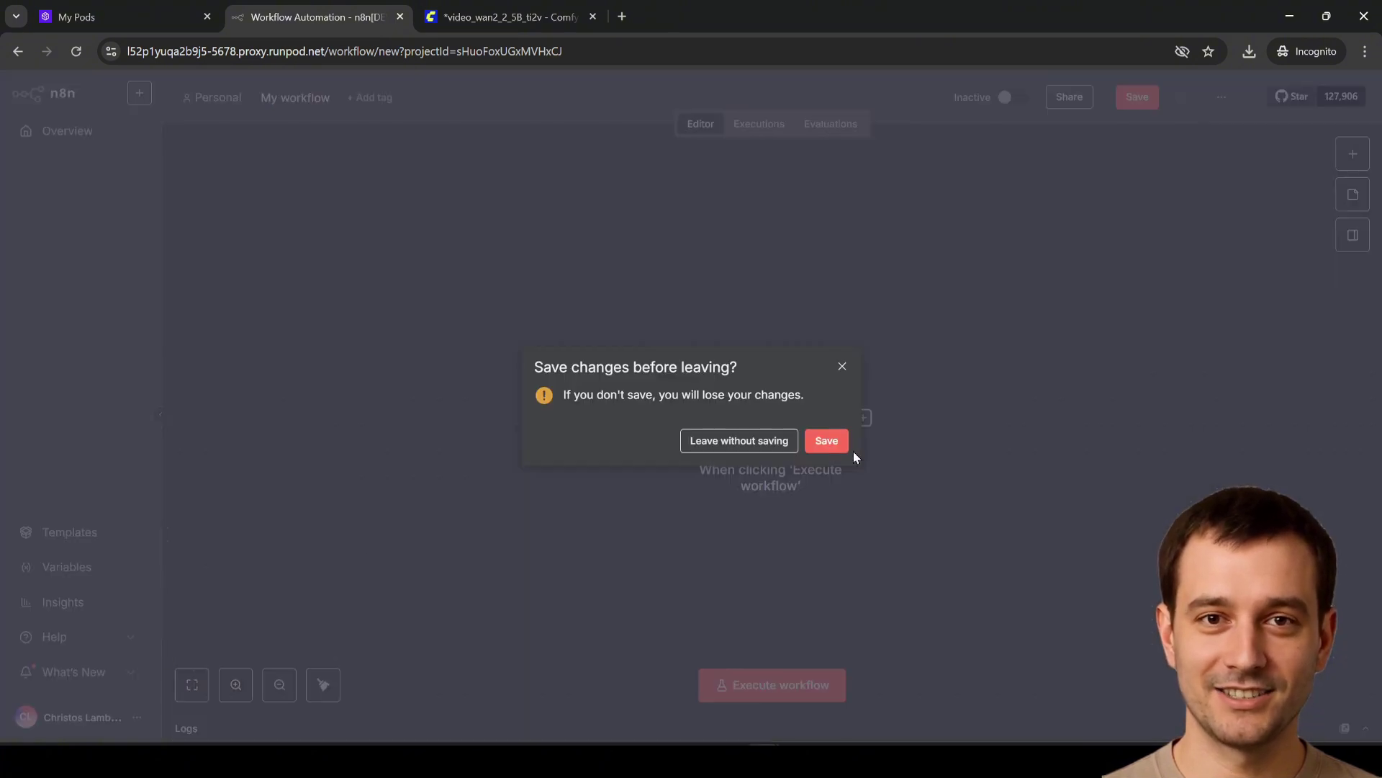
{"action": "left_click", "coordinate": [835, 441]}
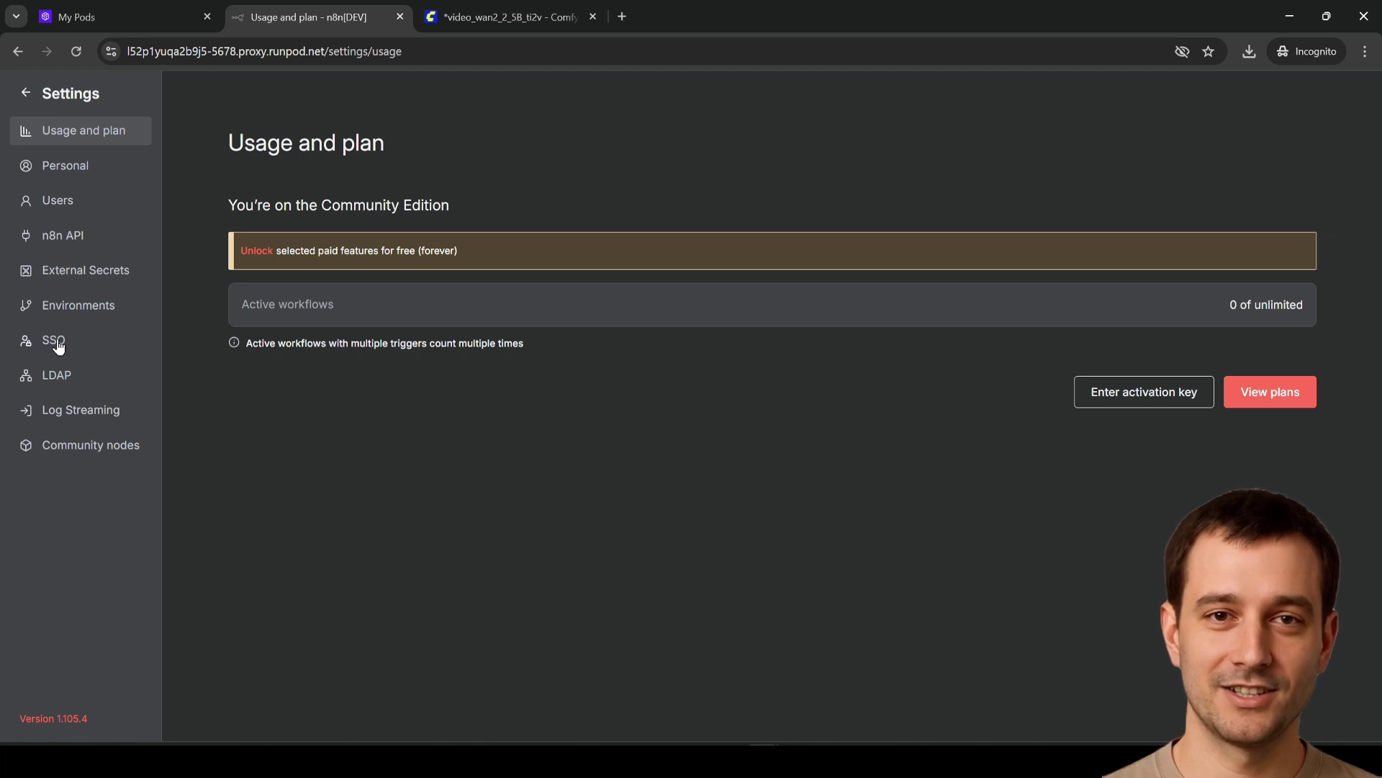
{"action": "left_click", "coordinate": [99, 452]}
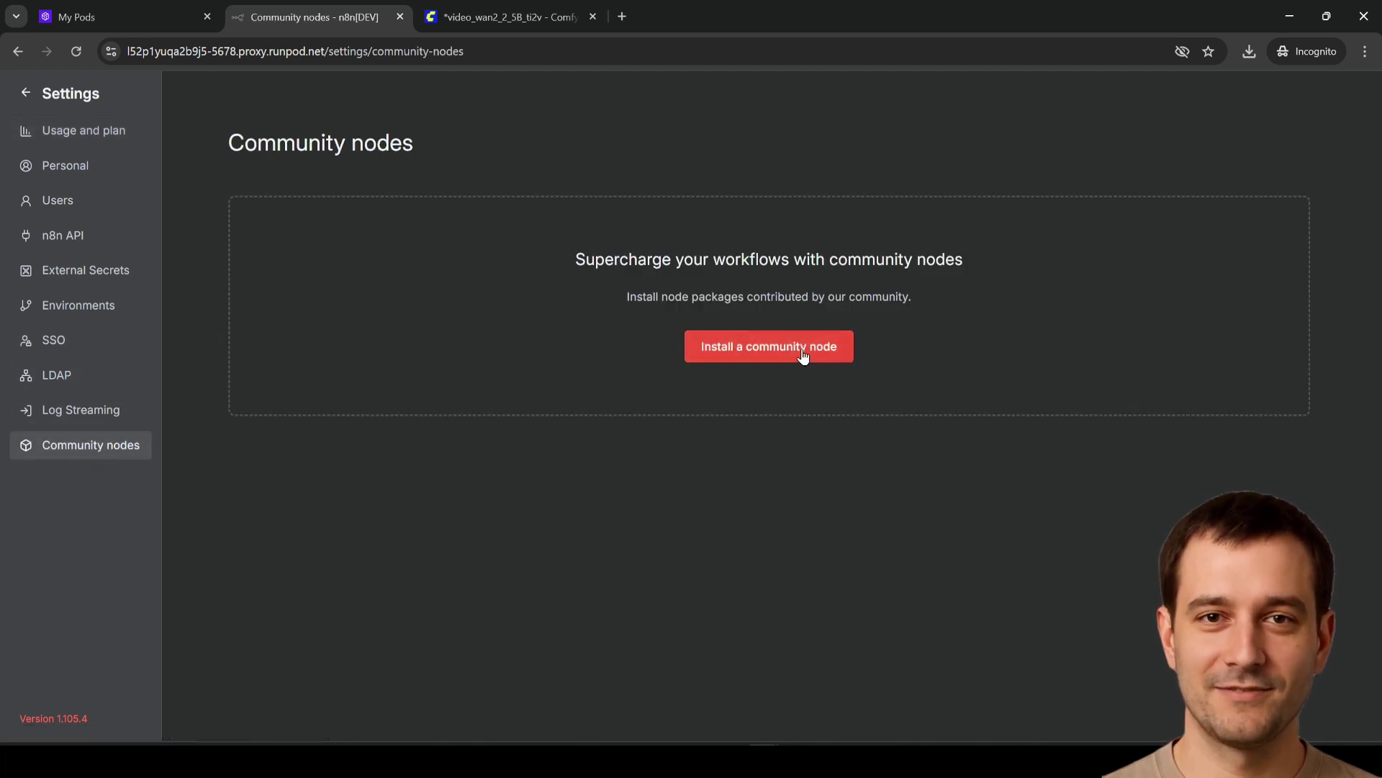
{"action": "left_click", "coordinate": [776, 353]}
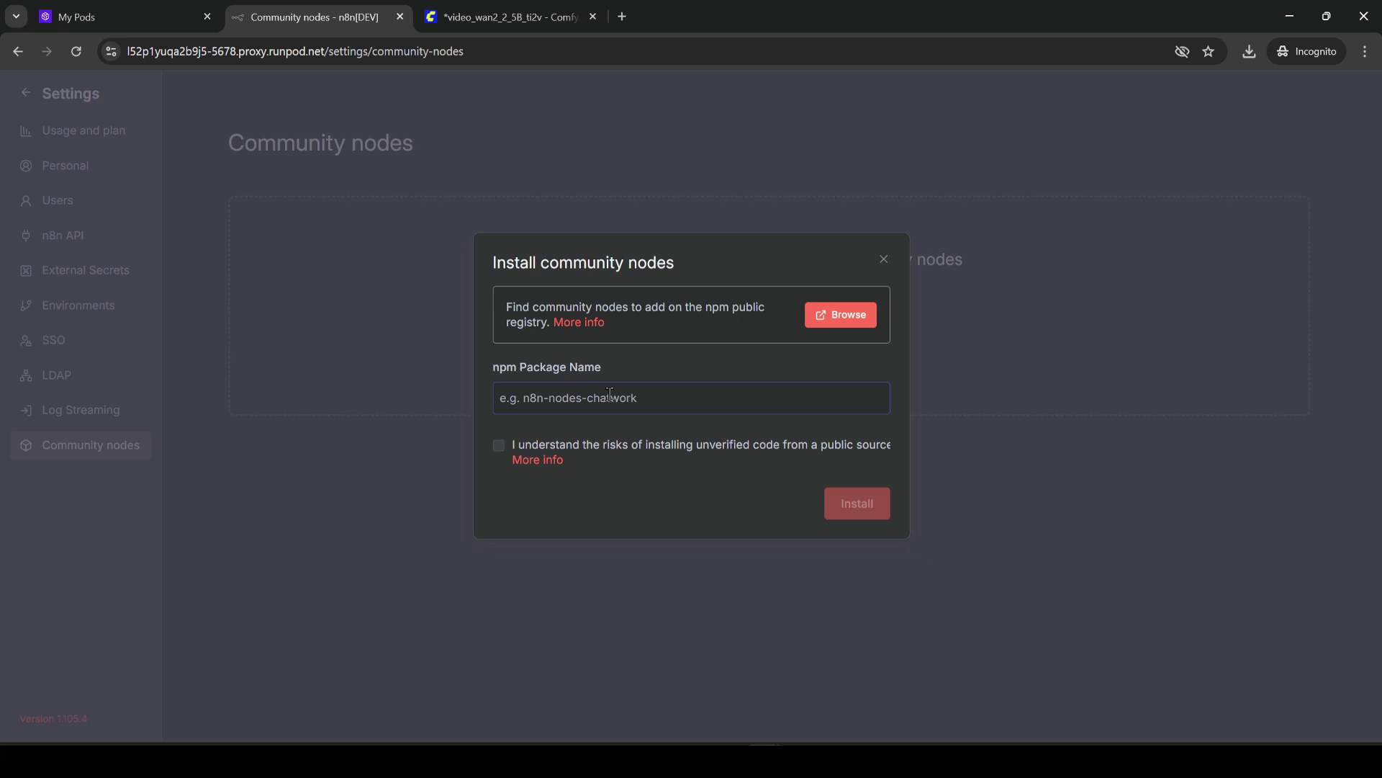
- In a new incognito tab, enter the query 'n8n comfyui image to video community node'
{"action": "left_click", "coordinate": [622, 16]}
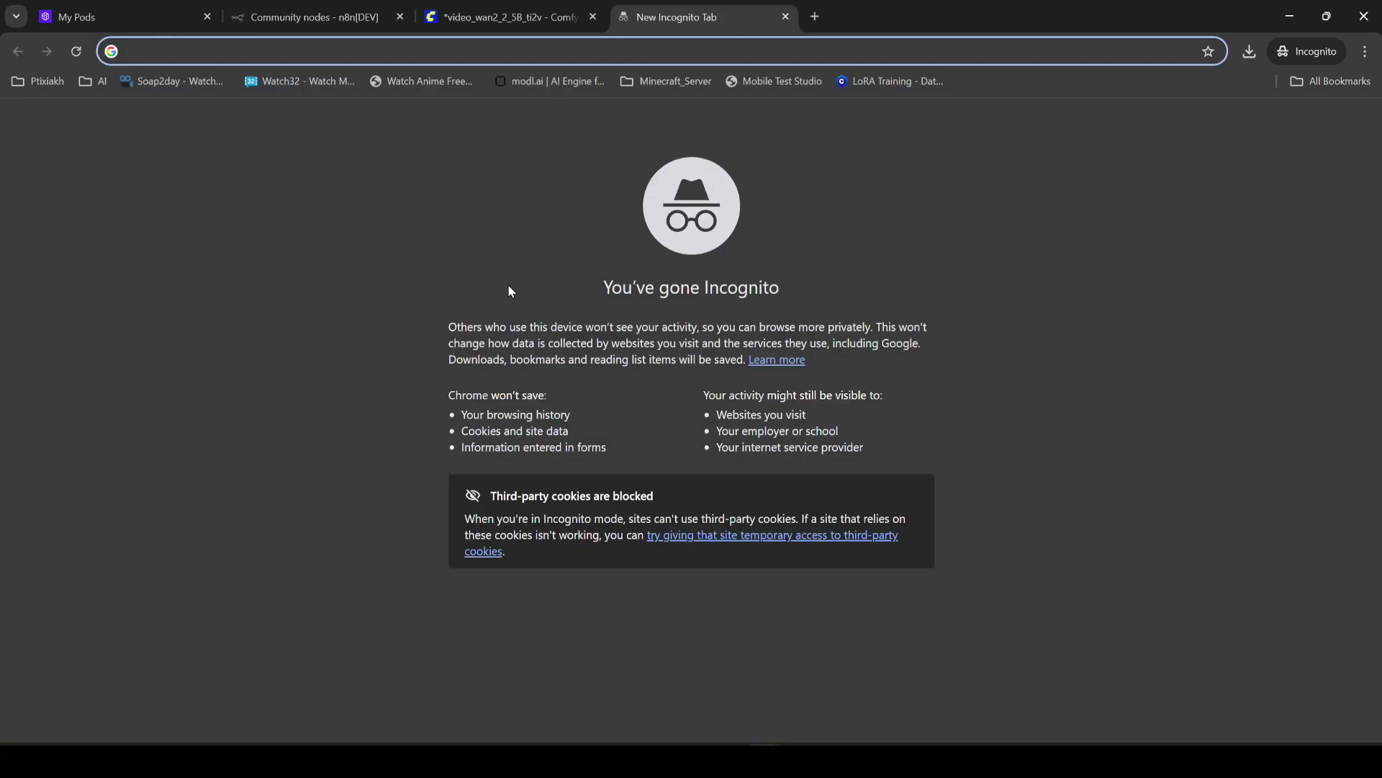
{"action": "type", "text": "n8n "}
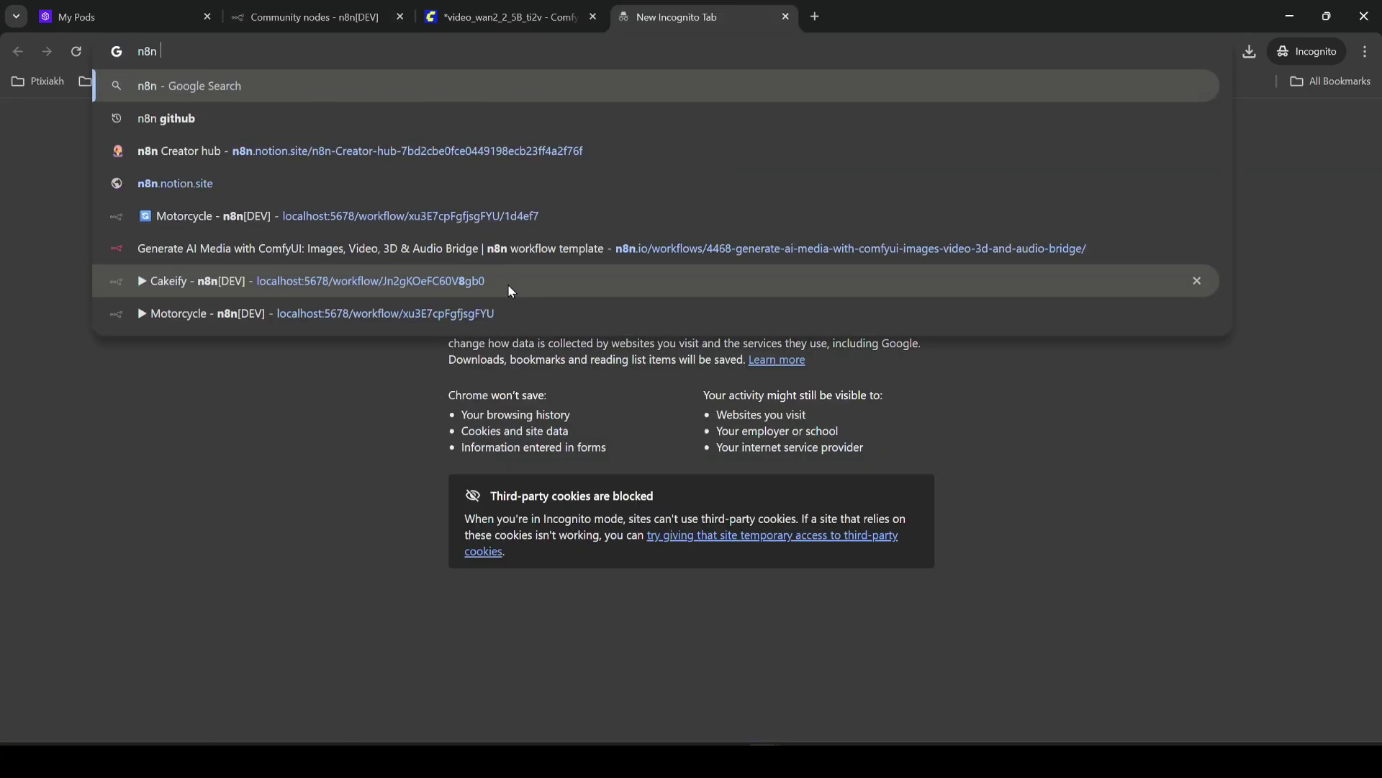
{"action": "type", "text": "comfyui i"}
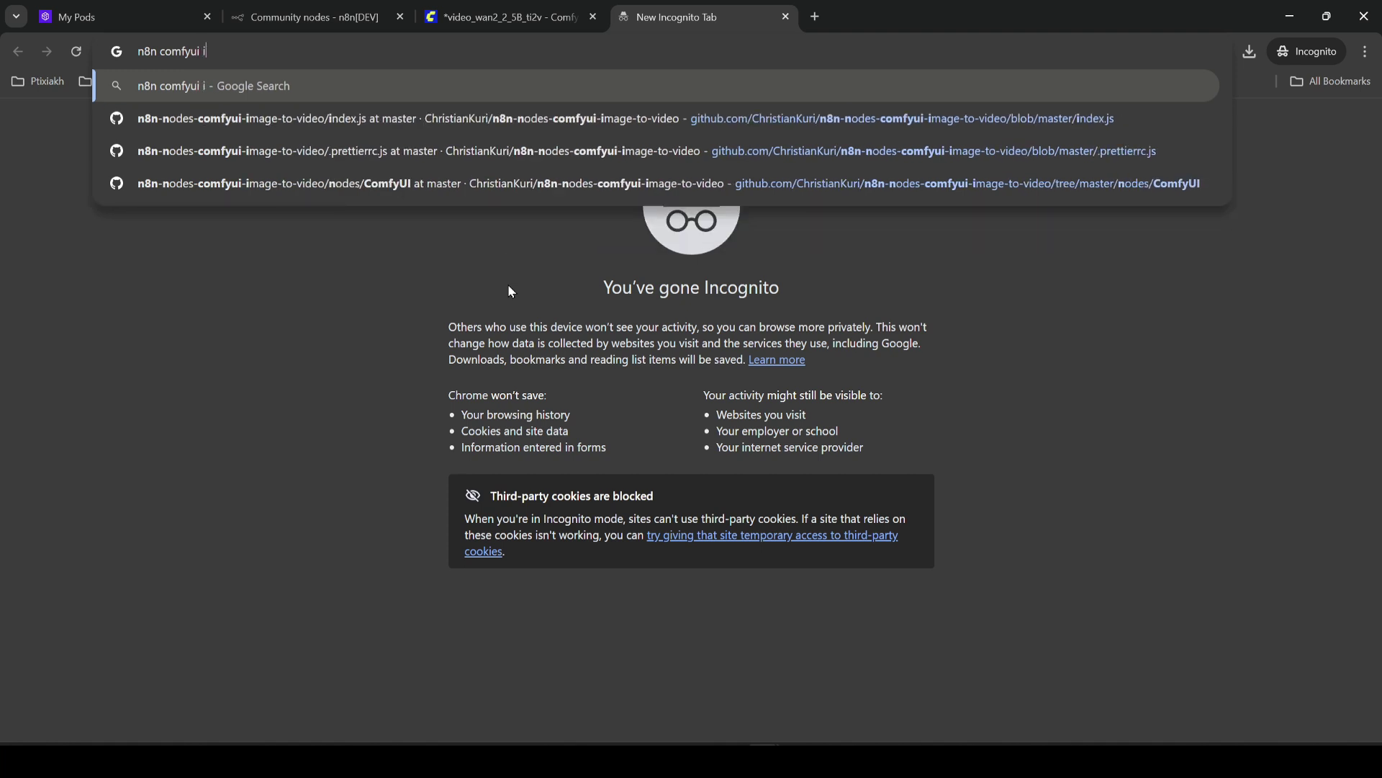
{"action": "type", "text": "mage to video"}
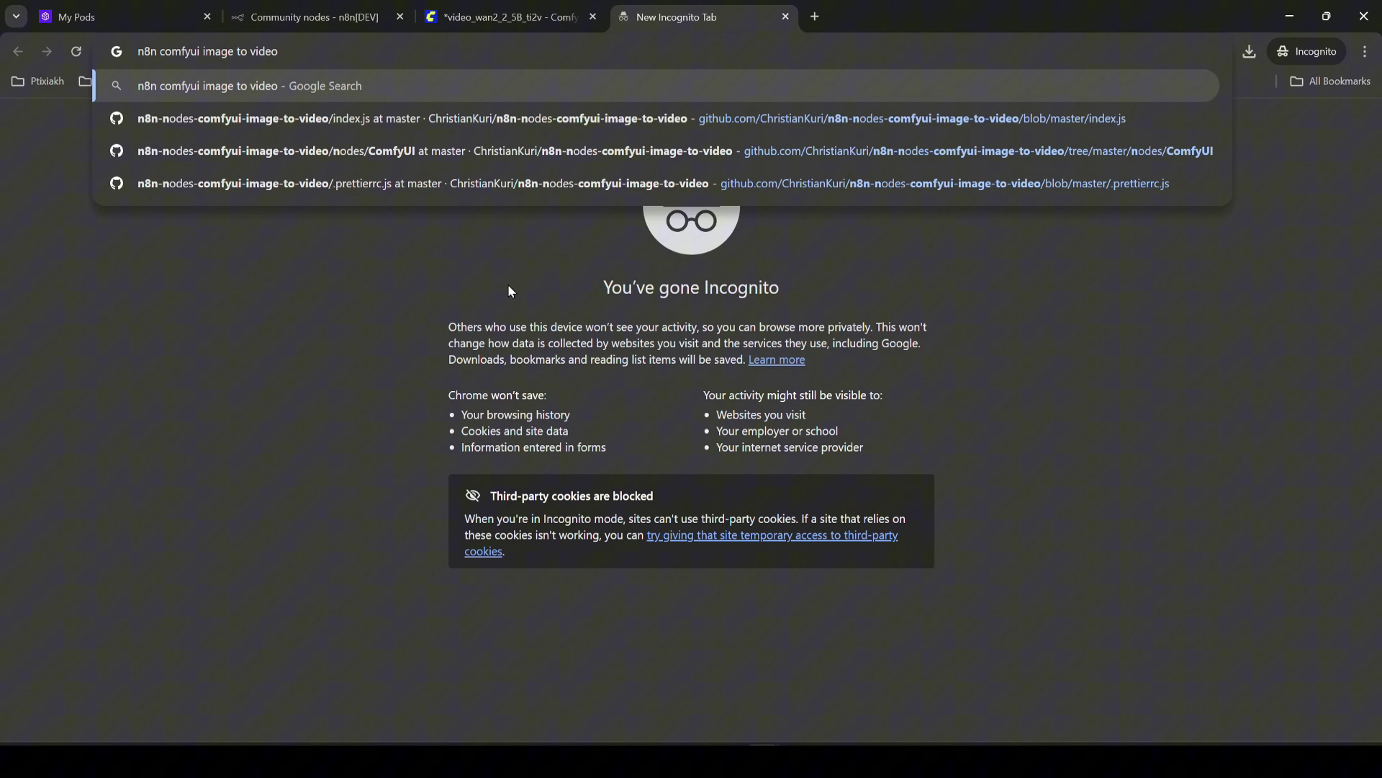
{"action": "type", "text": " community node"}
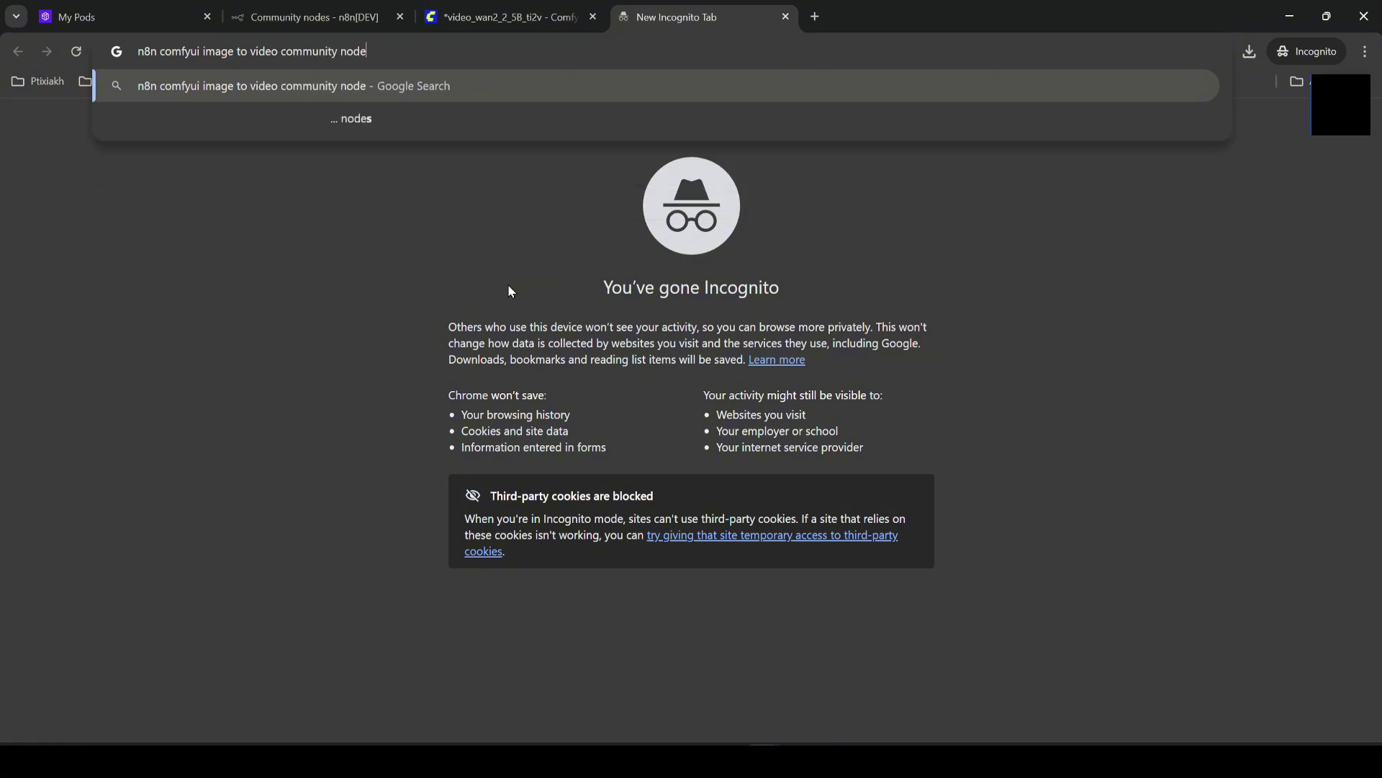
- Run the Google search and look through the results for the ComfyUI community node
{"action": "key", "text": "Return"}
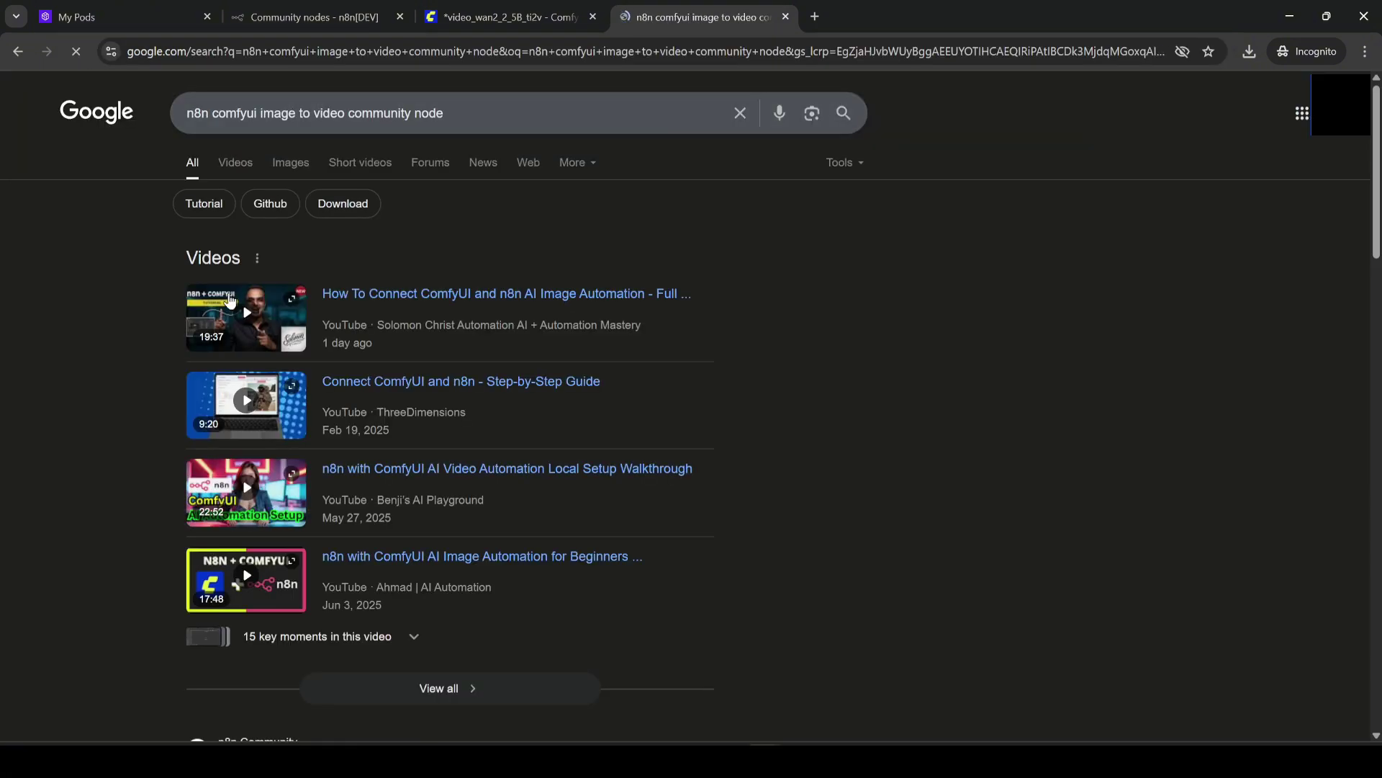
{"action": "scroll", "coordinate": [152, 326], "scroll_direction": "down", "scroll_amount": 8}
{"action": "scroll", "coordinate": [179, 317], "scroll_direction": "up", "scroll_amount": 2}
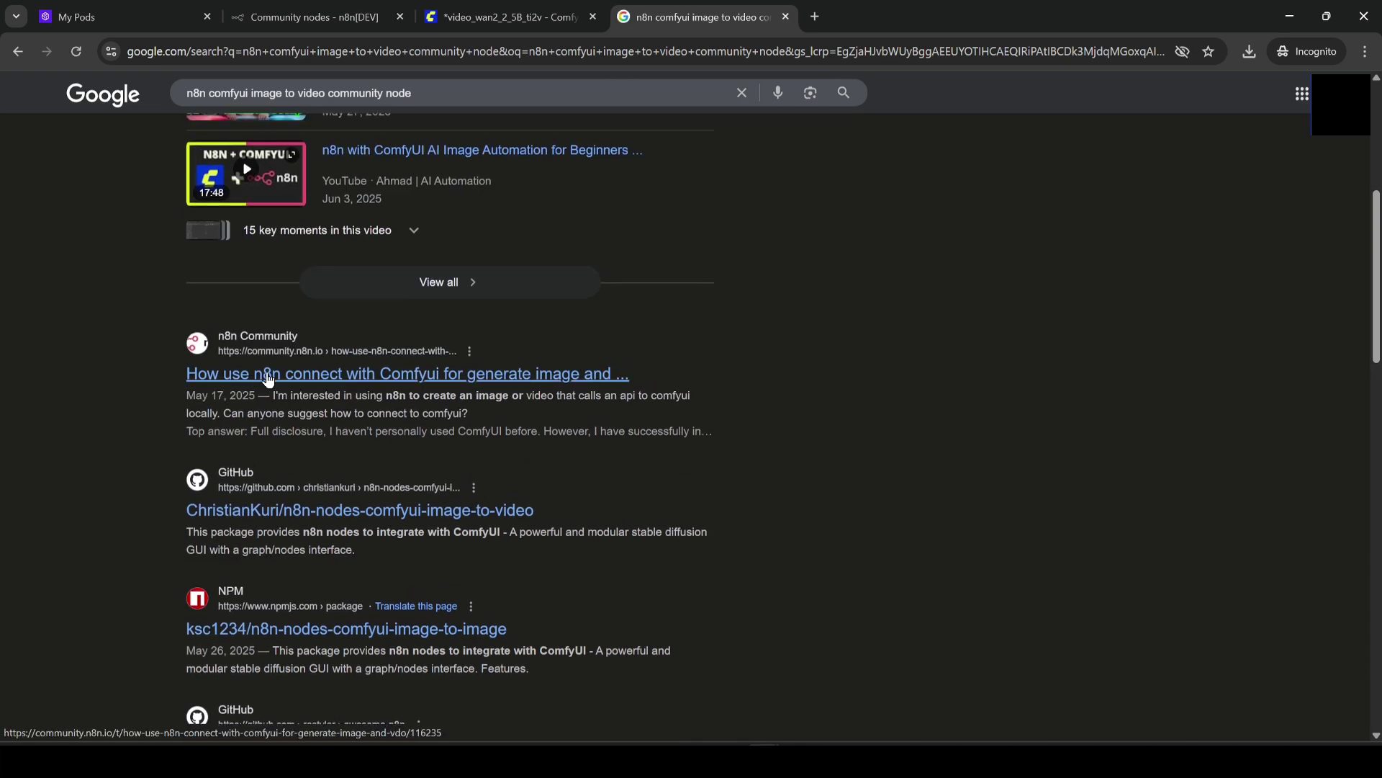
{"action": "scroll", "coordinate": [277, 403], "scroll_direction": "down", "scroll_amount": 1}
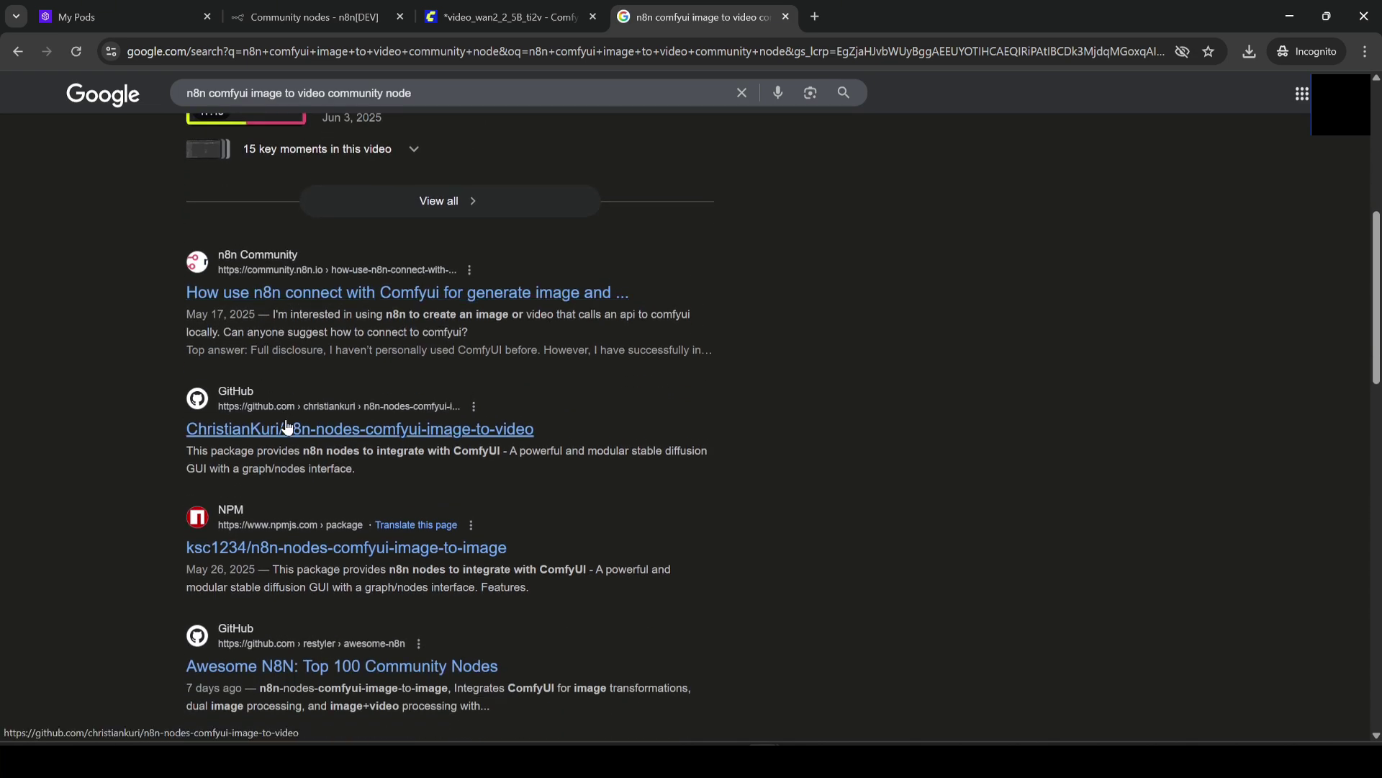
- Open the n8n-nodes-comfyui-image-to-video GitHub repo and select the package name in its npm install command
{"action": "left_click", "coordinate": [290, 435]}
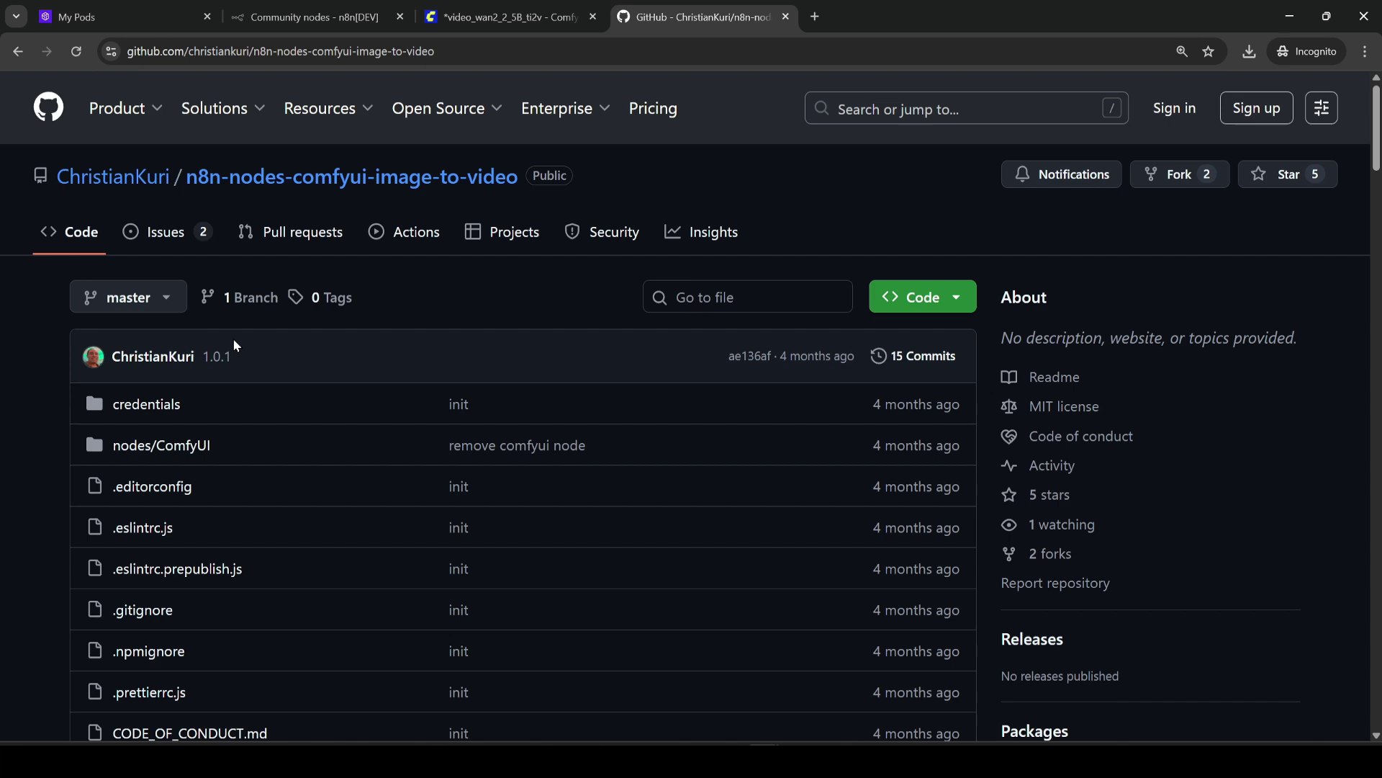
{"action": "scroll", "coordinate": [176, 379], "scroll_direction": "down", "scroll_amount": 1}
{"action": "scroll", "coordinate": [175, 379], "scroll_direction": "down", "scroll_amount": 15}
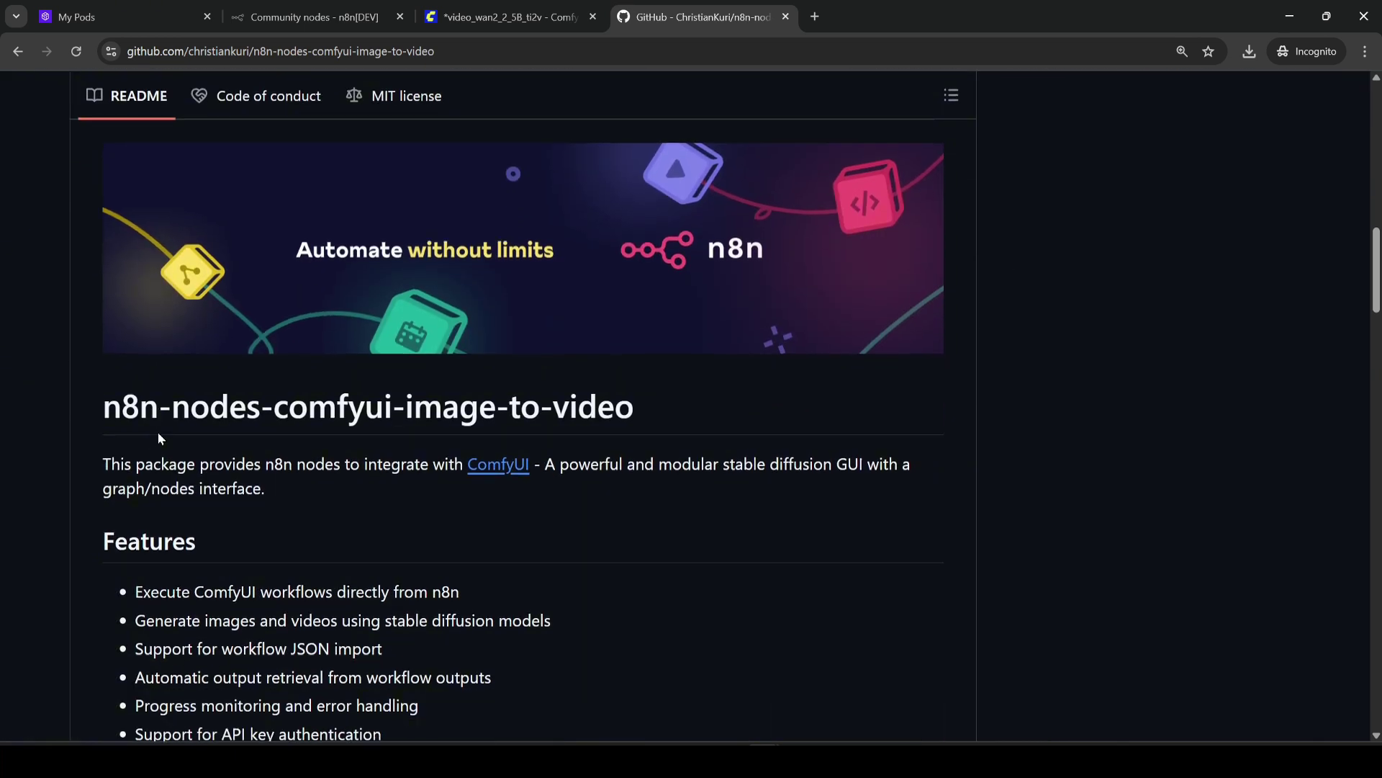
{"action": "scroll", "coordinate": [167, 439], "scroll_direction": "down", "scroll_amount": 2}
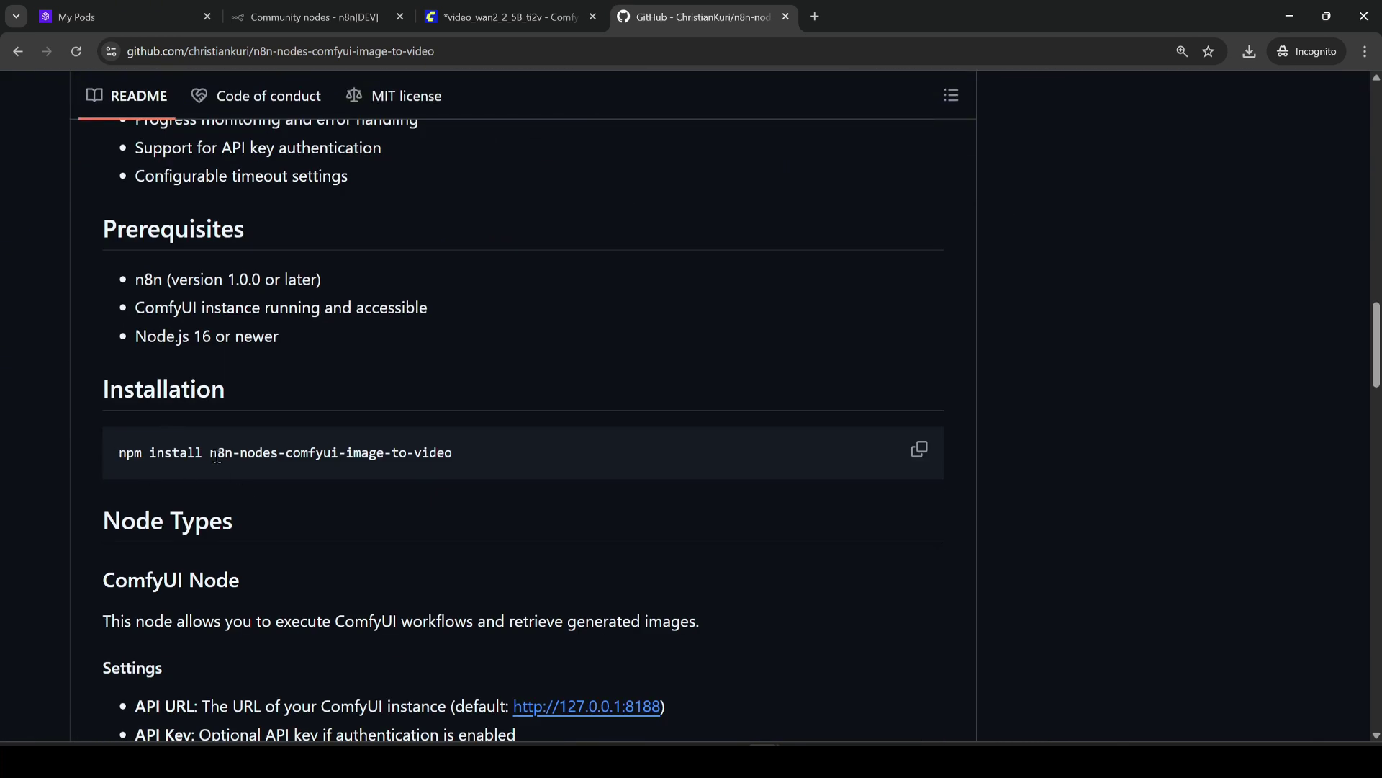
{"action": "left_click_drag", "start_coordinate": [252, 456], "coordinate": [416, 459]}
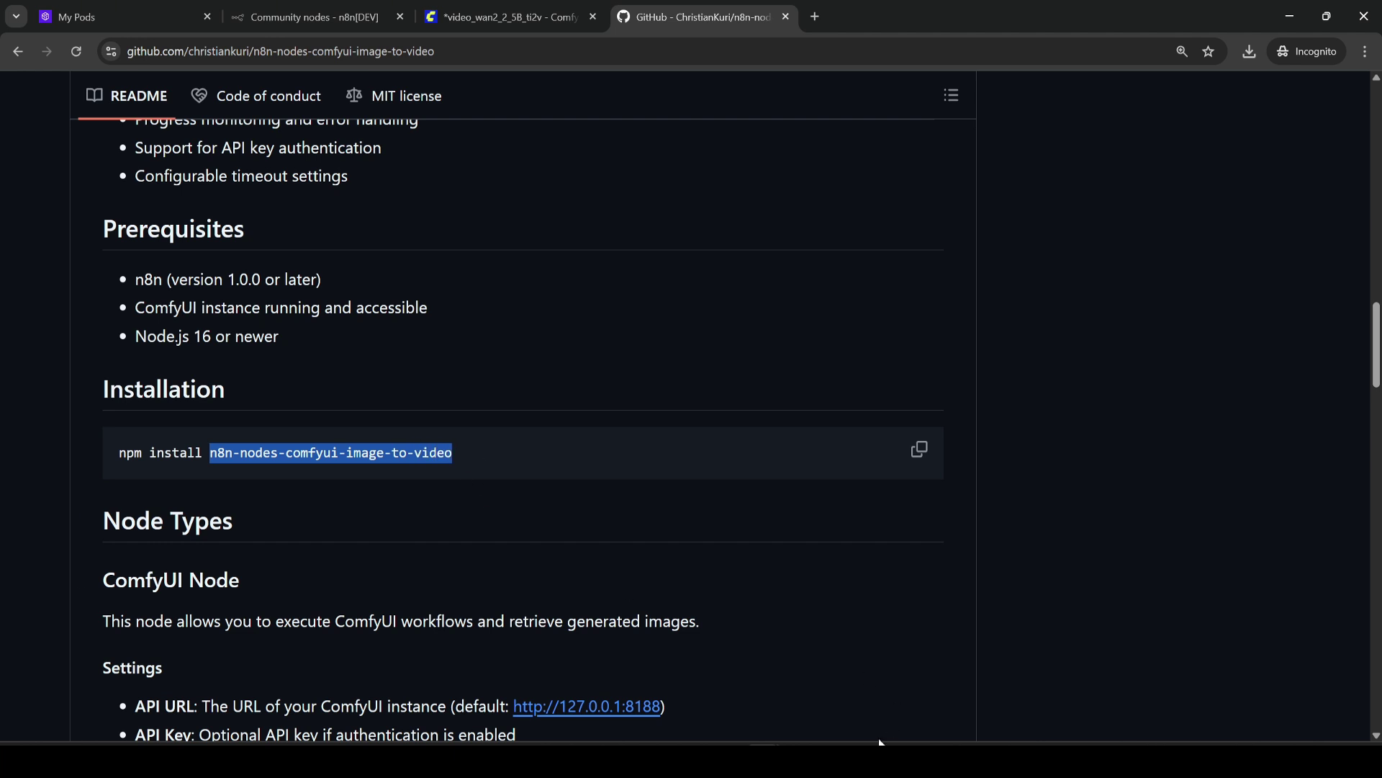
- Install n8n-nodes-comfyui-image-to-video as a community package, accepting the risk, then return to the workflow
{"action": "left_click", "coordinate": [274, 17]}
{"action": "left_click", "coordinate": [575, 405]}
{"action": "type", "text": "n8n-nodes-comfyui-image-to-video"}
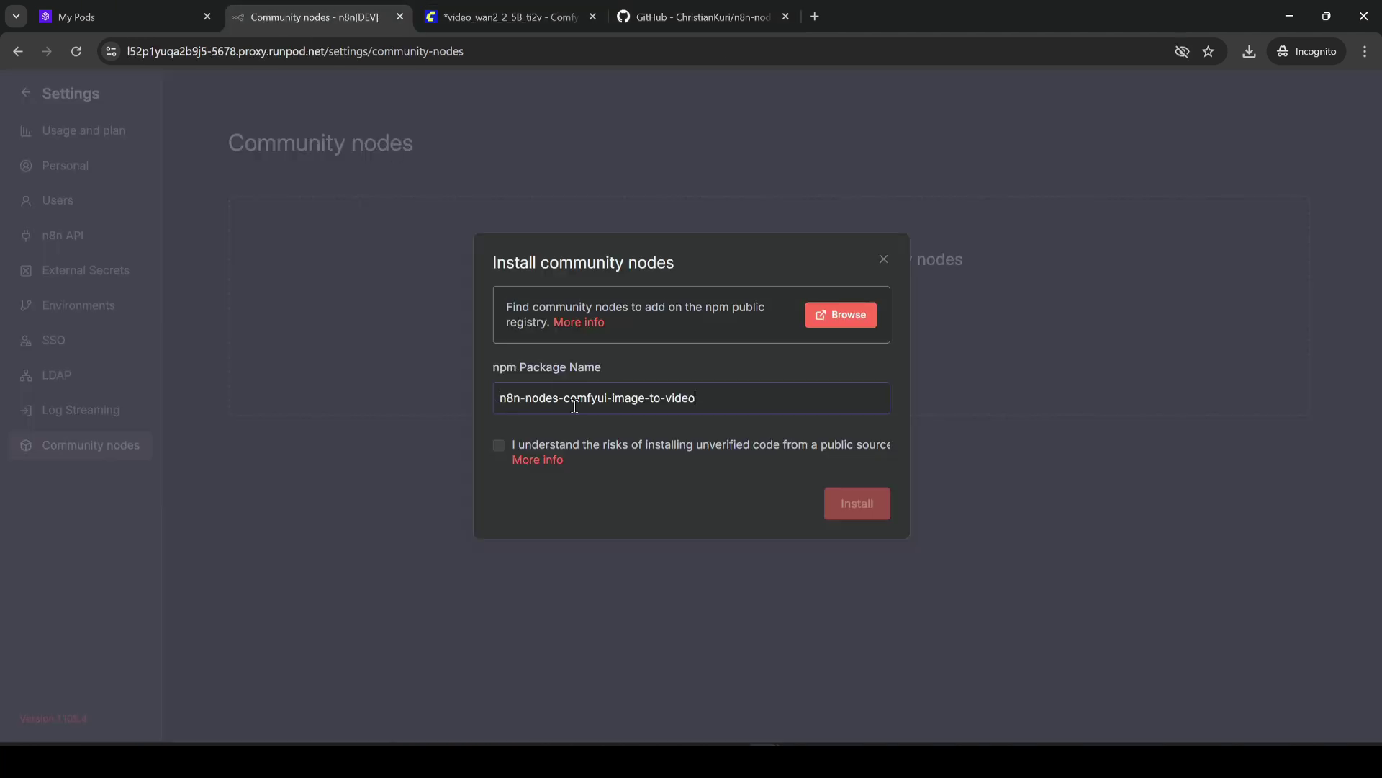
{"action": "left_click", "coordinate": [499, 445]}
{"action": "key", "text": "Return"}
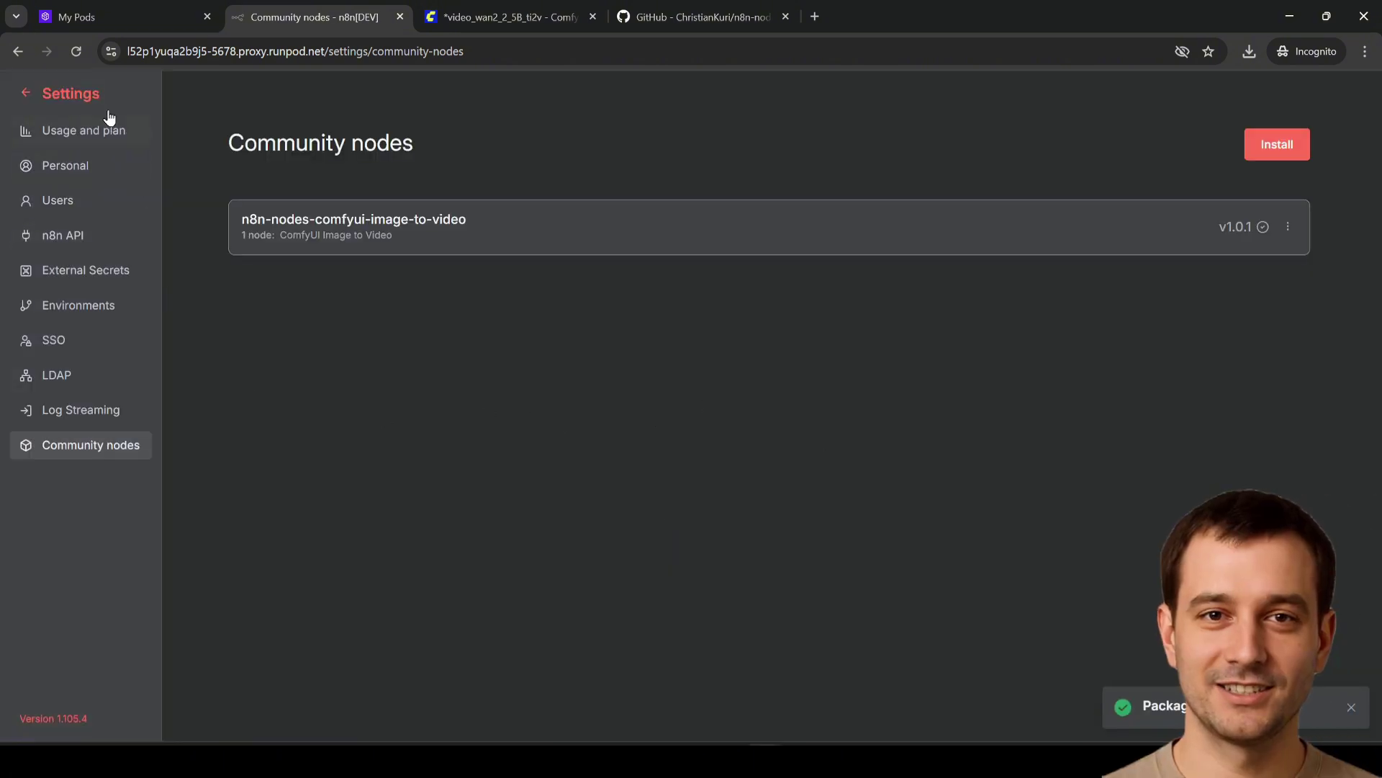
{"action": "left_click", "coordinate": [86, 96]}
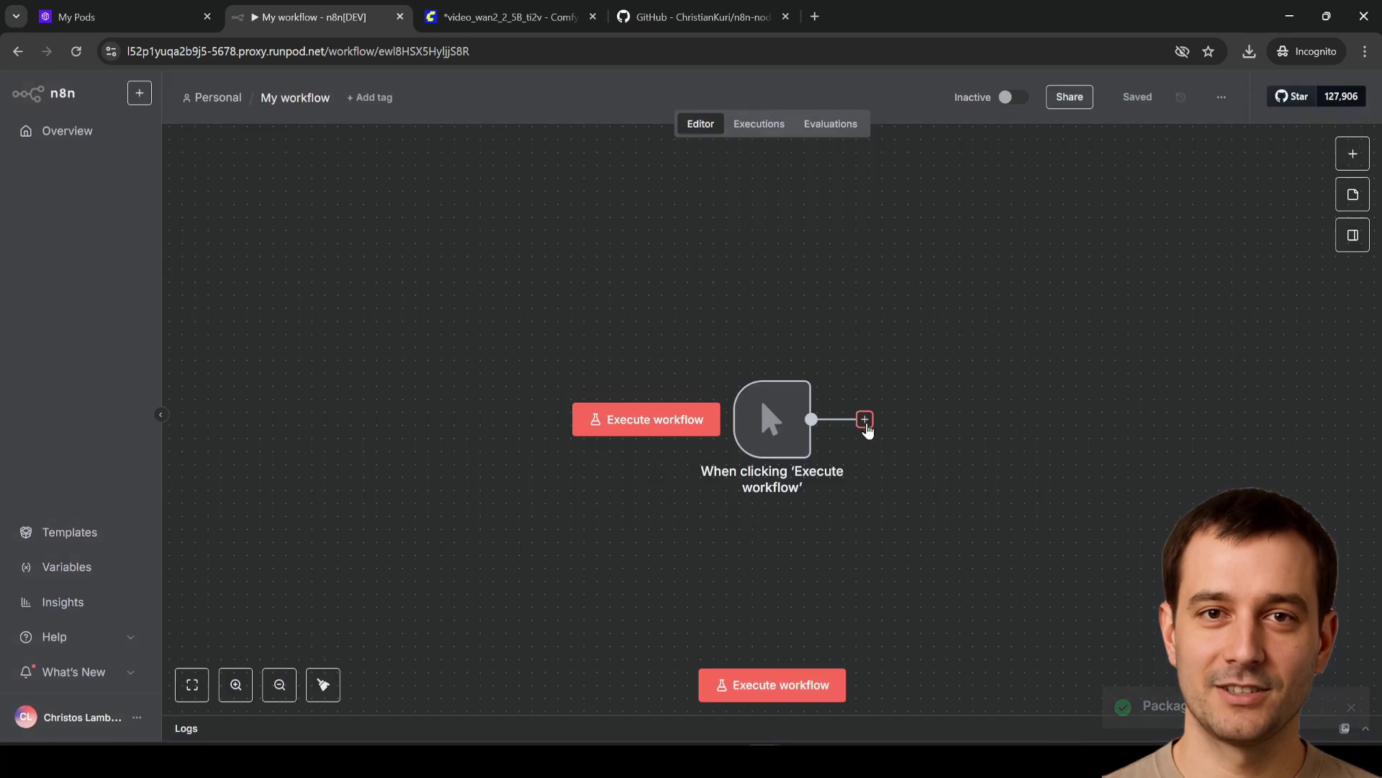
- Add a ComfyUI Image to Video node after the manual trigger, found by searching 'comf'
{"action": "left_click", "coordinate": [865, 419]}
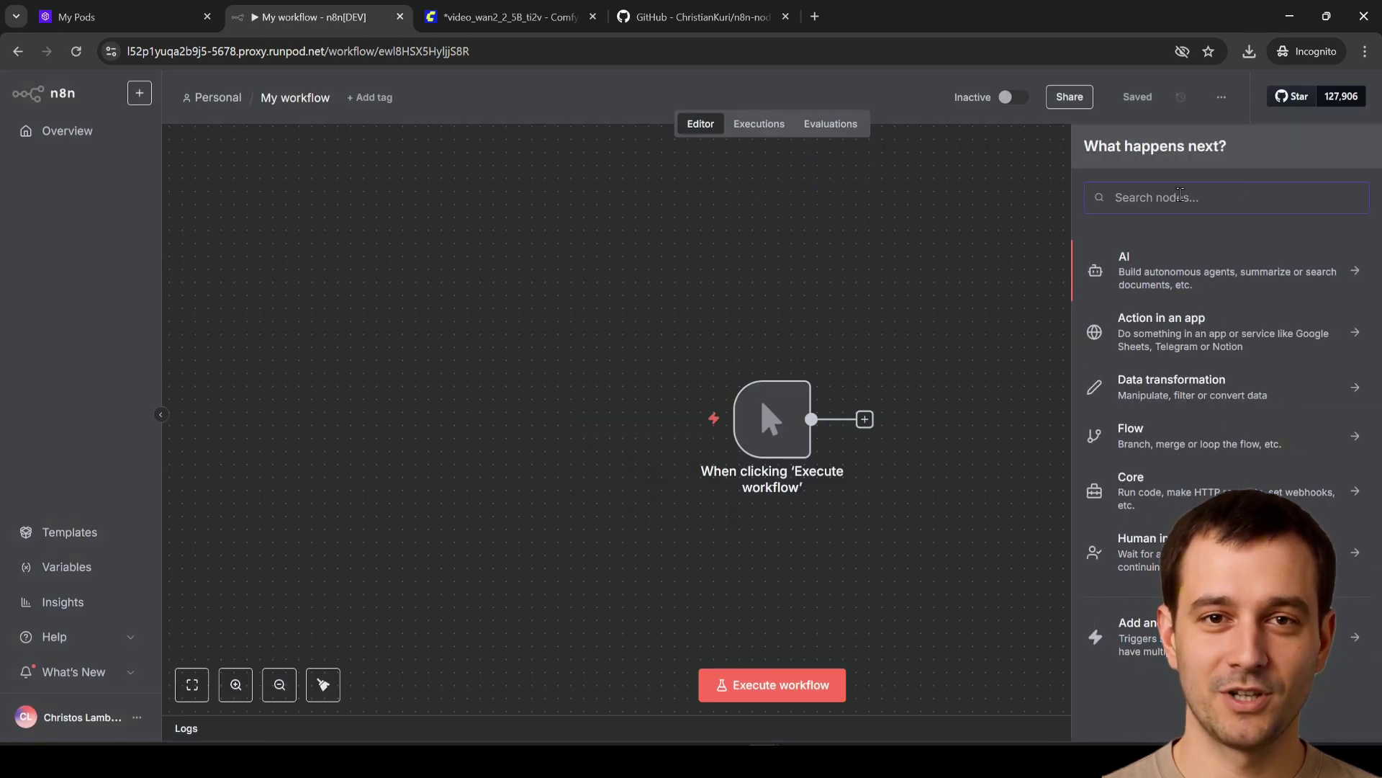
{"action": "type", "text": "comf"}
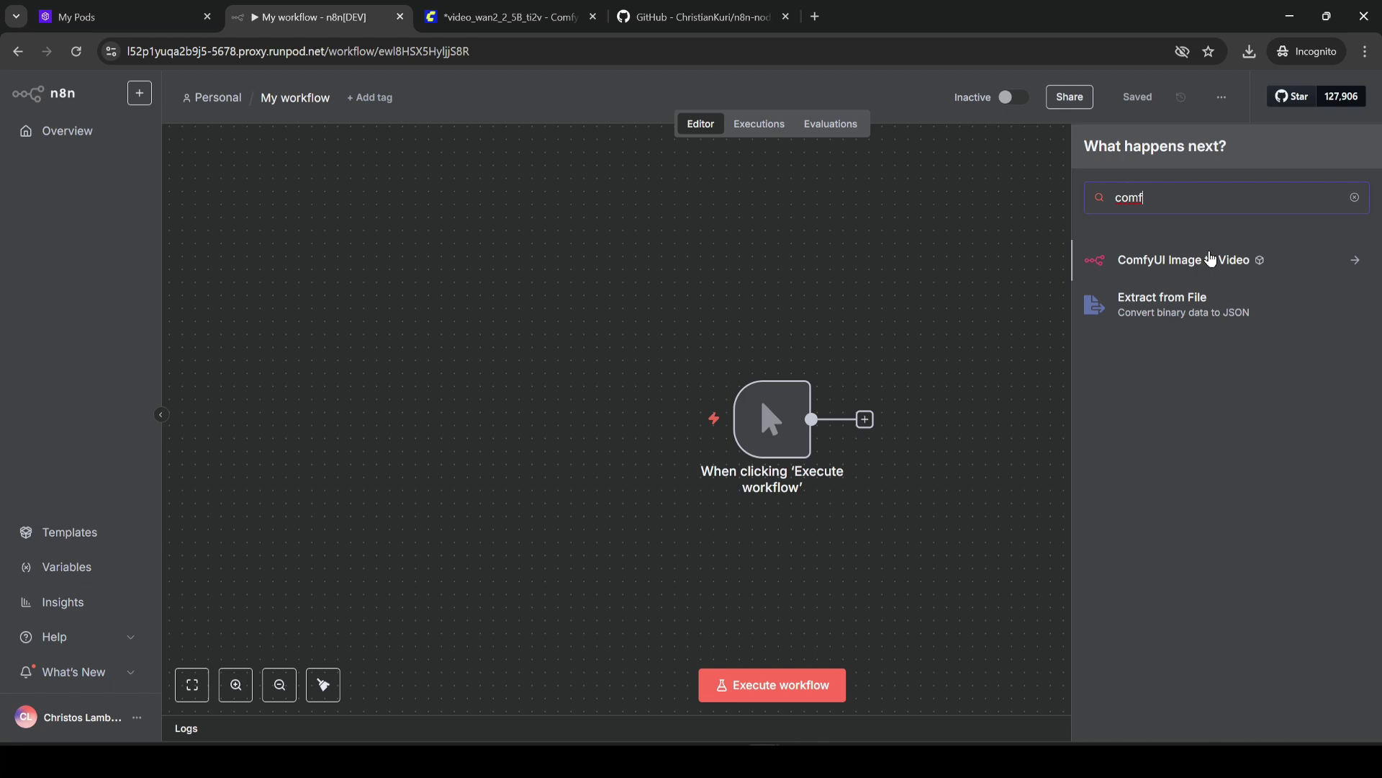
{"action": "left_click", "coordinate": [1211, 259]}
{"action": "left_click", "coordinate": [1131, 362]}
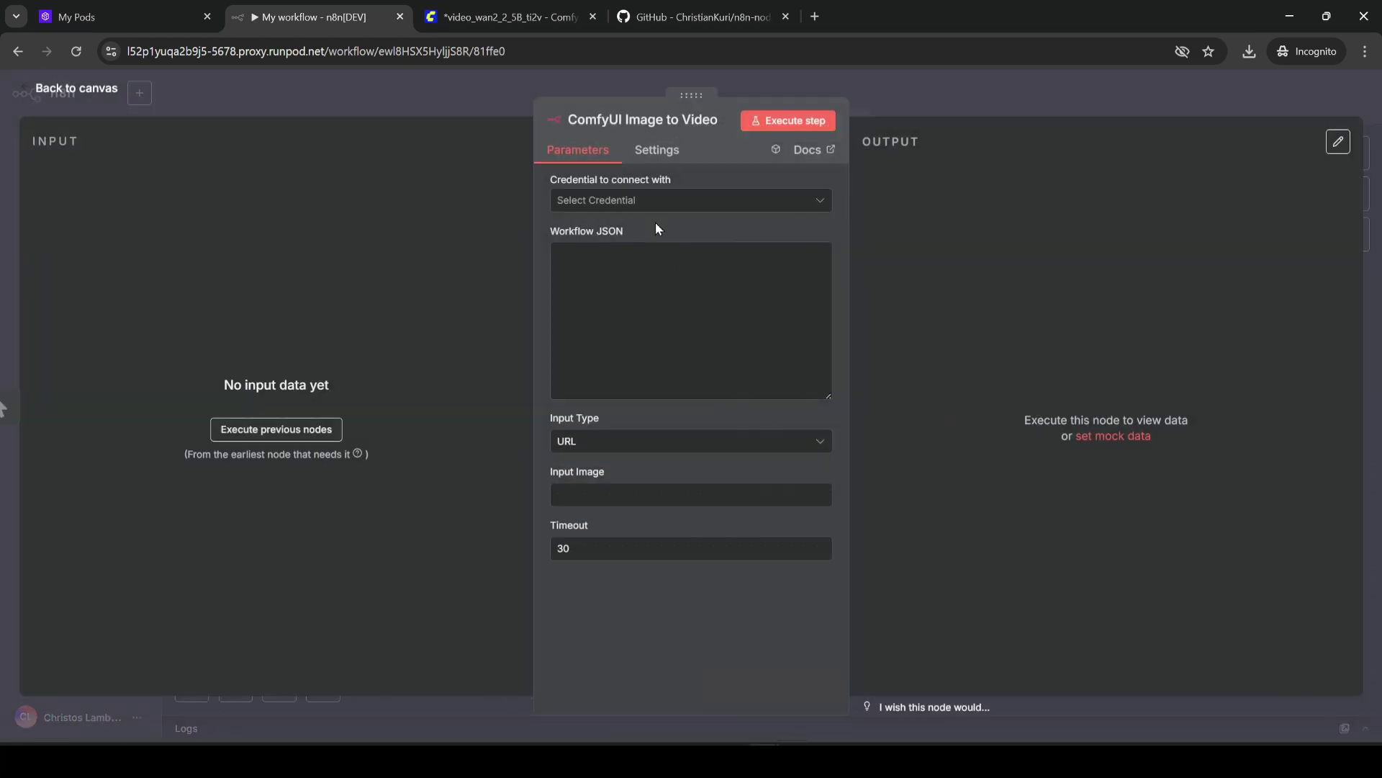
{"action": "left_click", "coordinate": [655, 201]}
{"action": "left_click", "coordinate": [637, 238]}
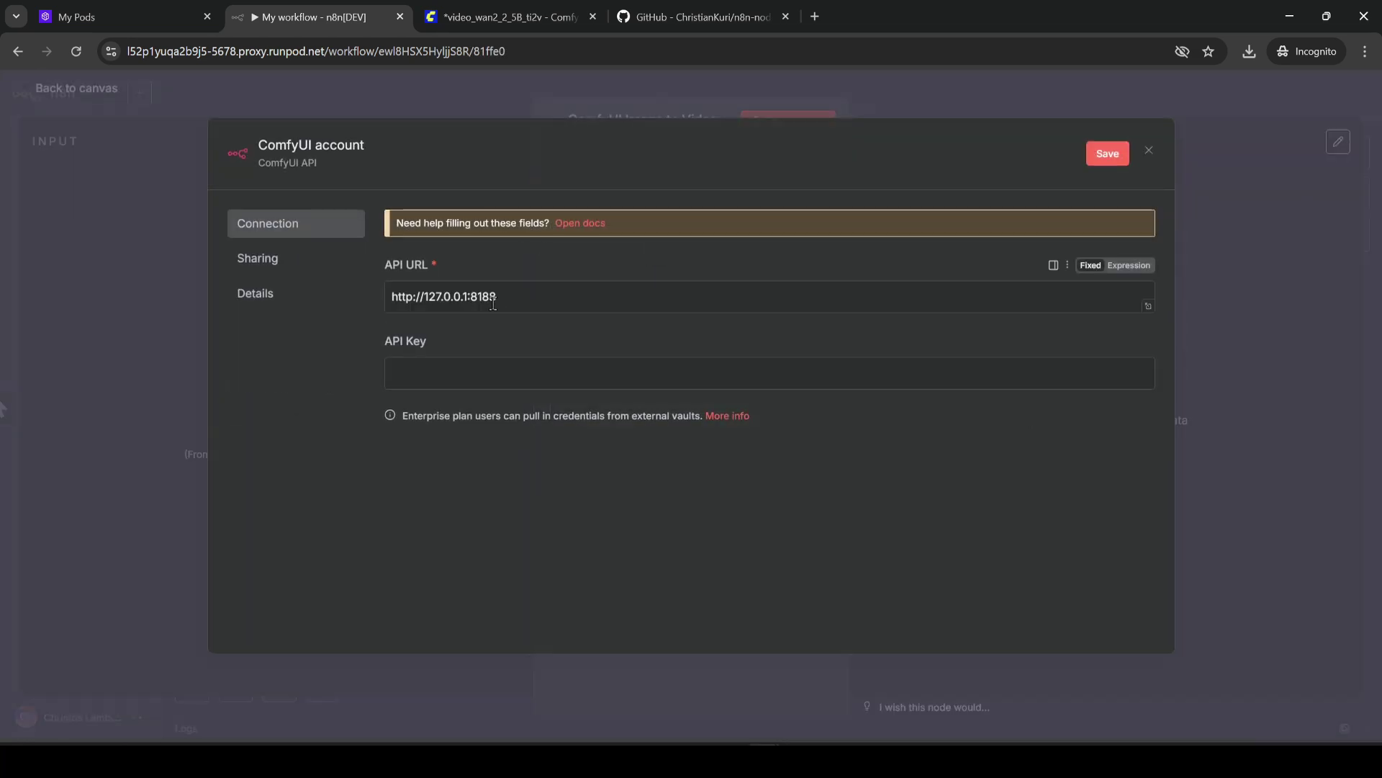
{"action": "left_click", "coordinate": [1118, 157]}
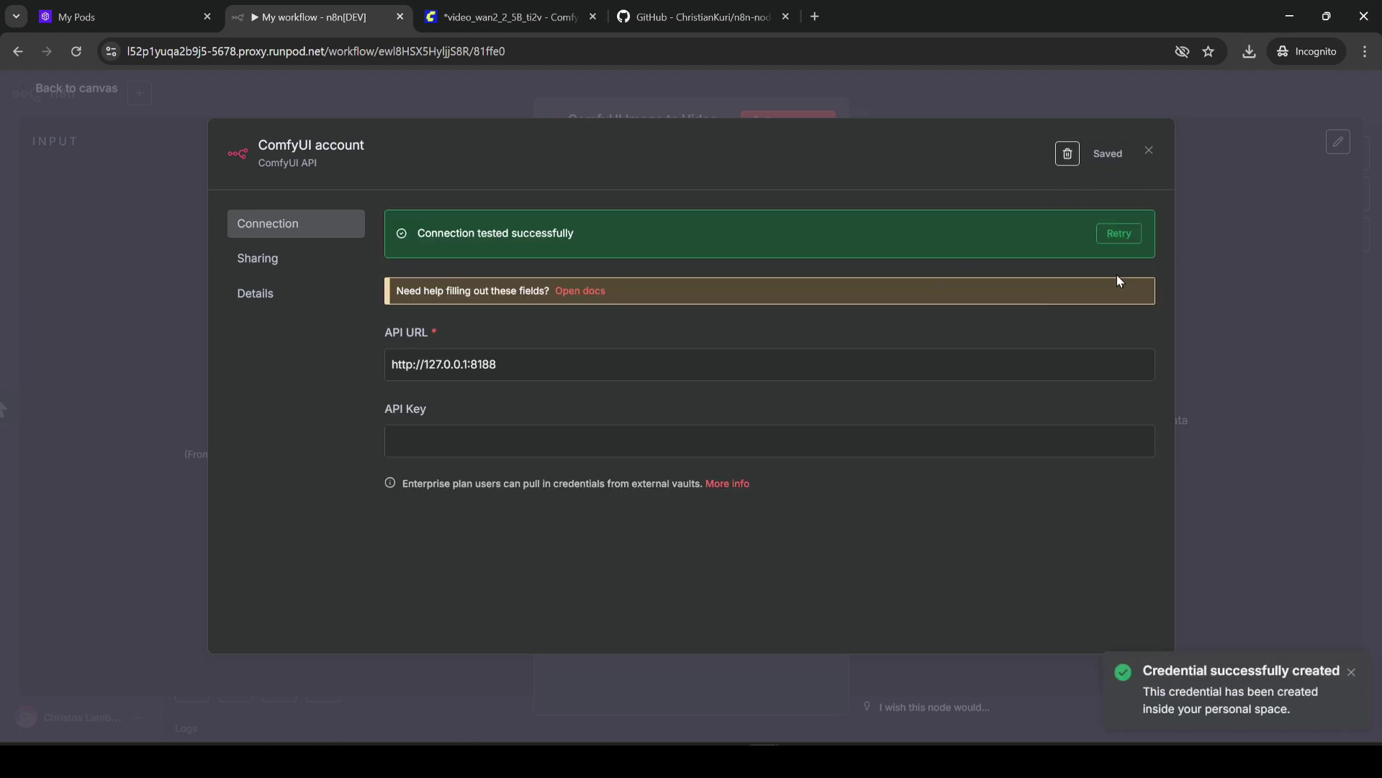
{"action": "left_click", "coordinate": [1147, 152]}
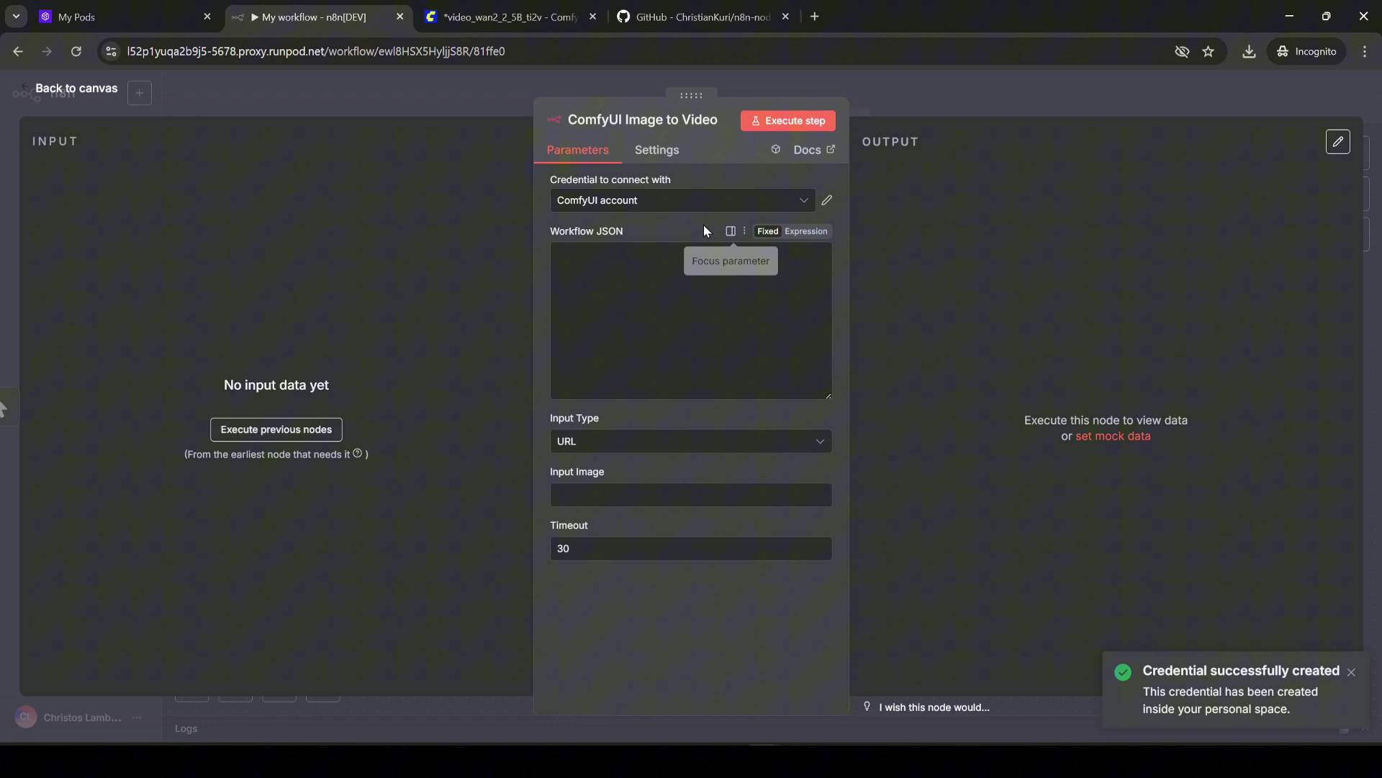
{"action": "left_click", "coordinate": [584, 261]}
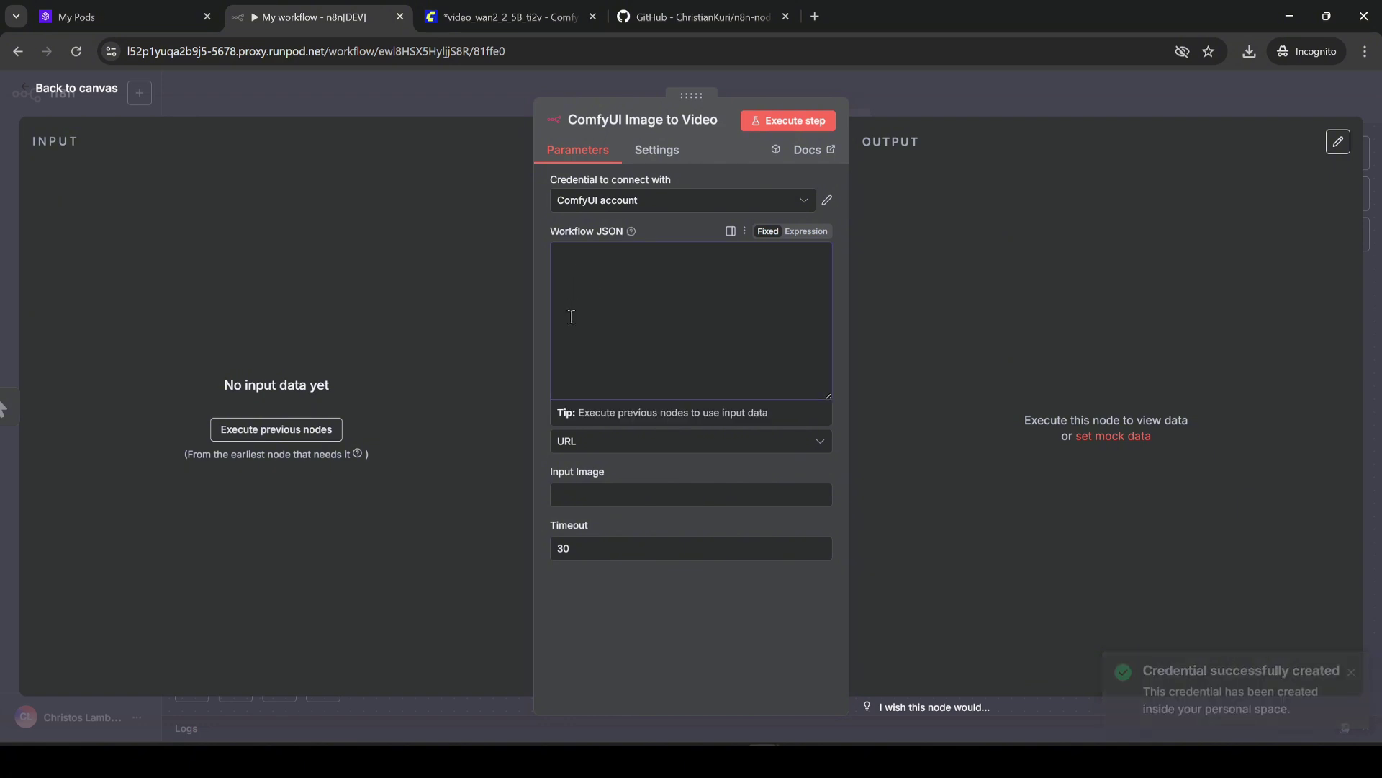
- Export the video_wan2_2_5B_ti2v workflow in API format to Downloads and copy its JSON
{"action": "left_click", "coordinate": [479, 8]}
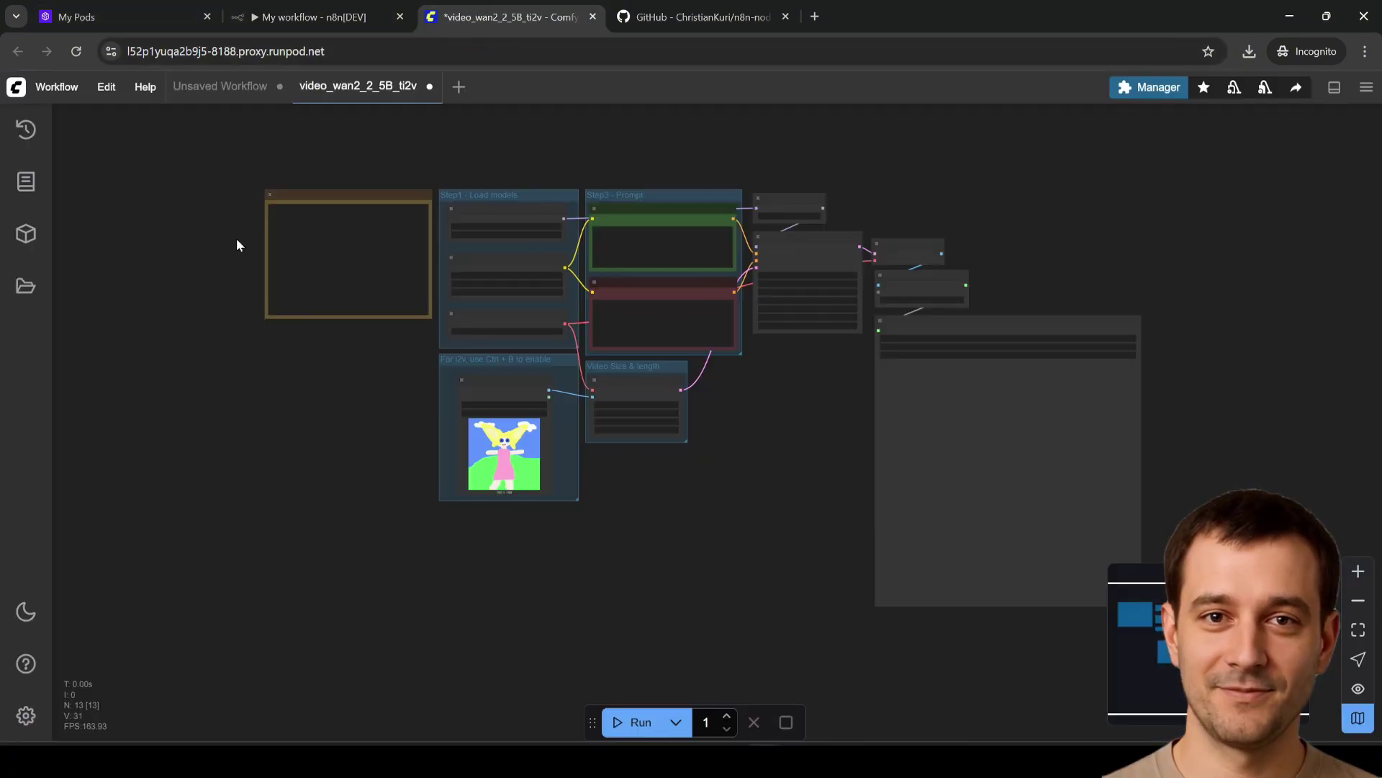
{"action": "left_click", "coordinate": [57, 86]}
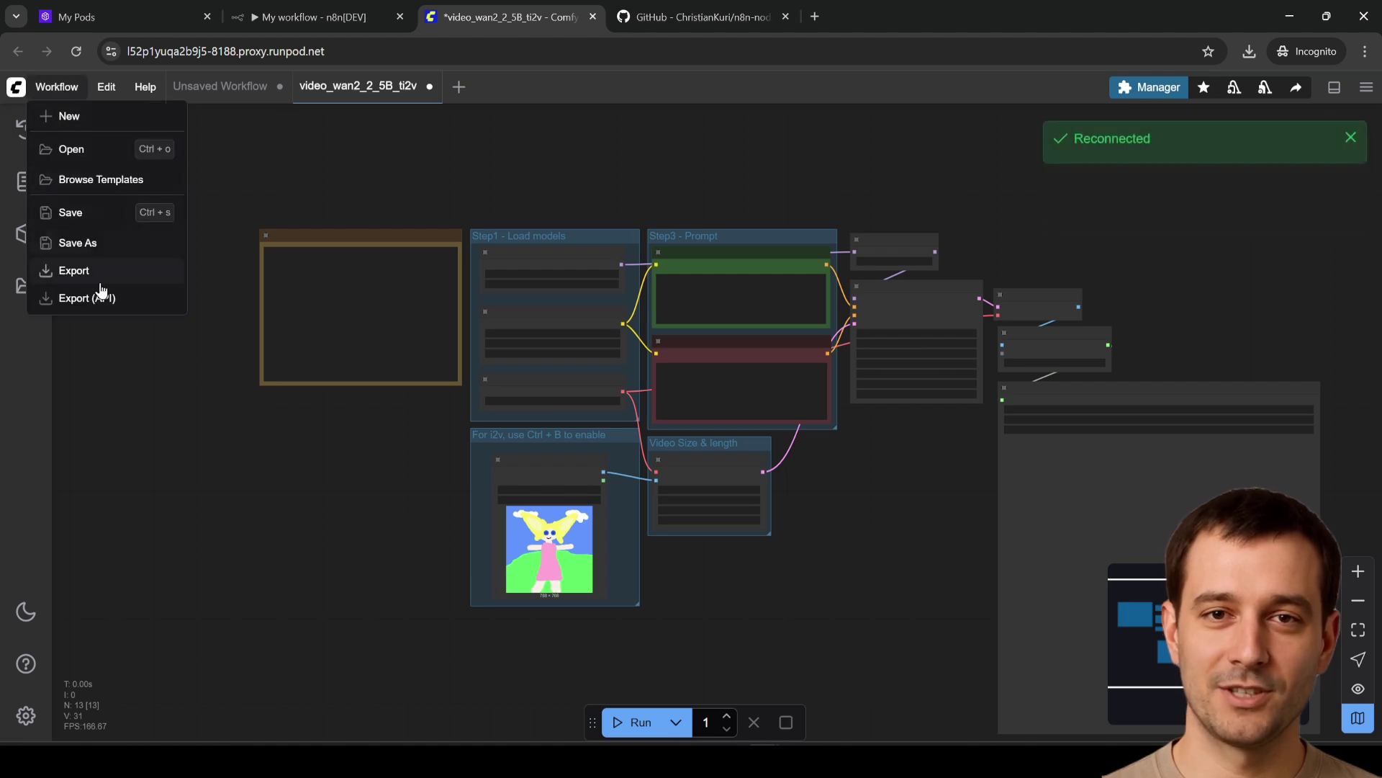
{"action": "left_click", "coordinate": [108, 298]}
{"action": "left_click", "coordinate": [721, 462]}
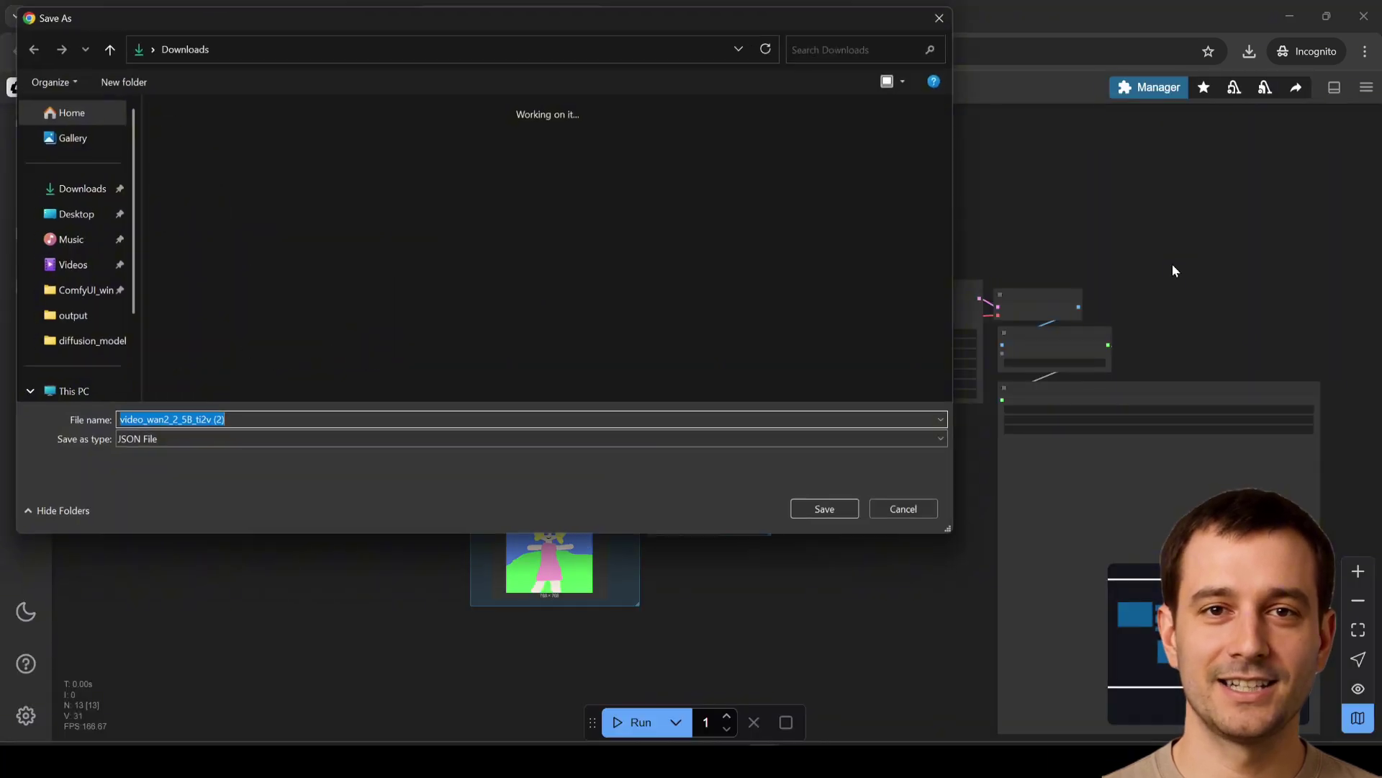
{"action": "left_click", "coordinate": [75, 188]}
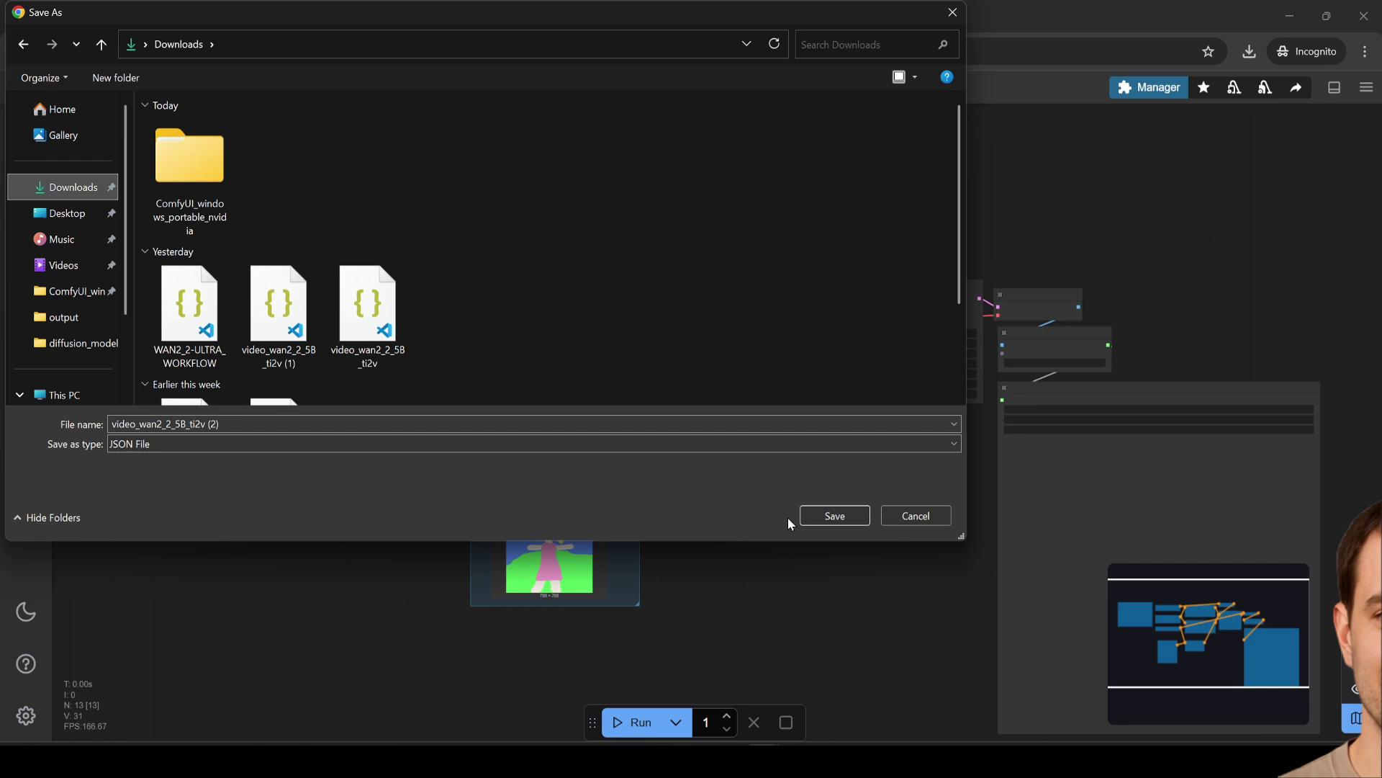
{"action": "left_click", "coordinate": [834, 514]}
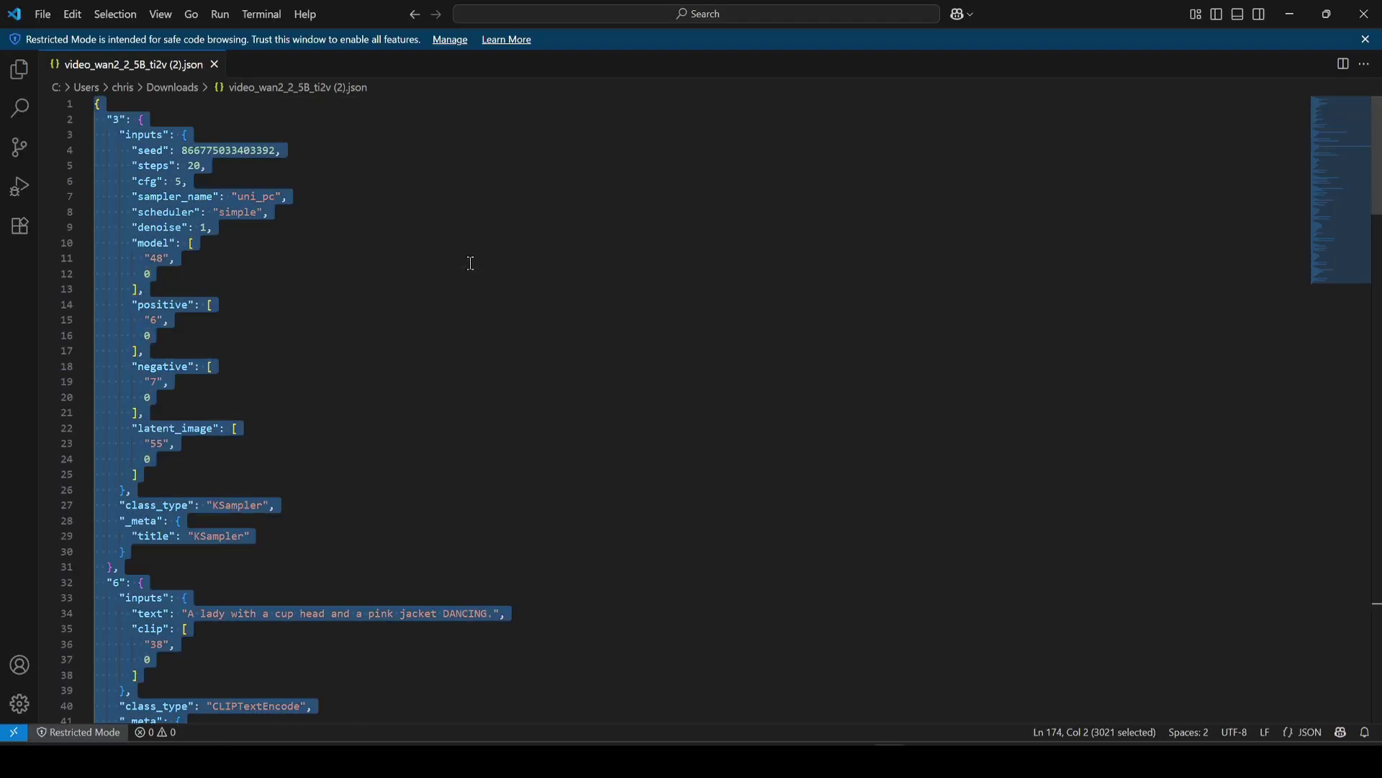
{"action": "left_click", "coordinate": [1364, 14]}
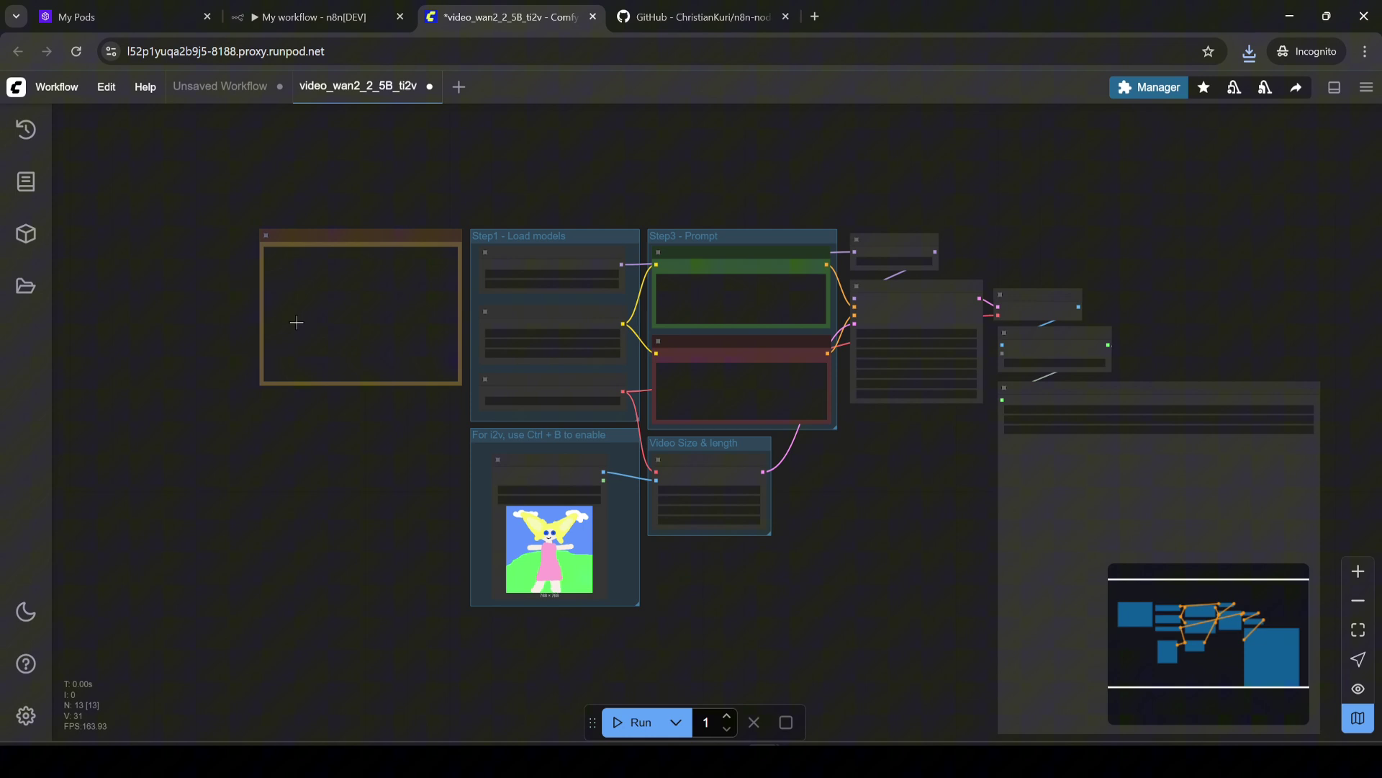
{"action": "left_click", "coordinate": [339, 15]}
- Paste the exported ComfyUI workflow JSON into the node's Workflow JSON field
{"action": "left_click", "coordinate": [633, 284]}
{"action": "key", "text": "ctrl+v"}
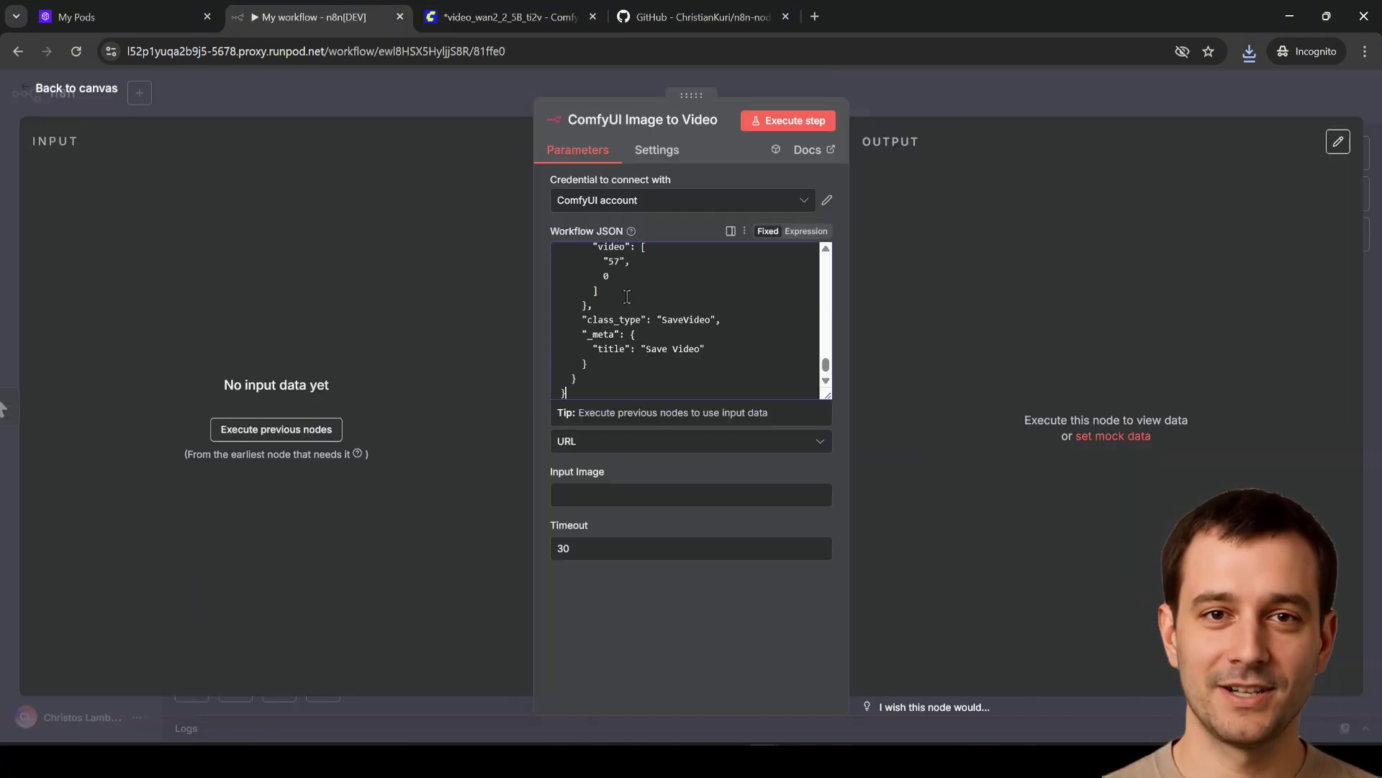
{"action": "scroll", "coordinate": [648, 324], "scroll_direction": "up", "scroll_amount": 3}
{"action": "scroll", "coordinate": [663, 350], "scroll_direction": "down", "scroll_amount": 3}
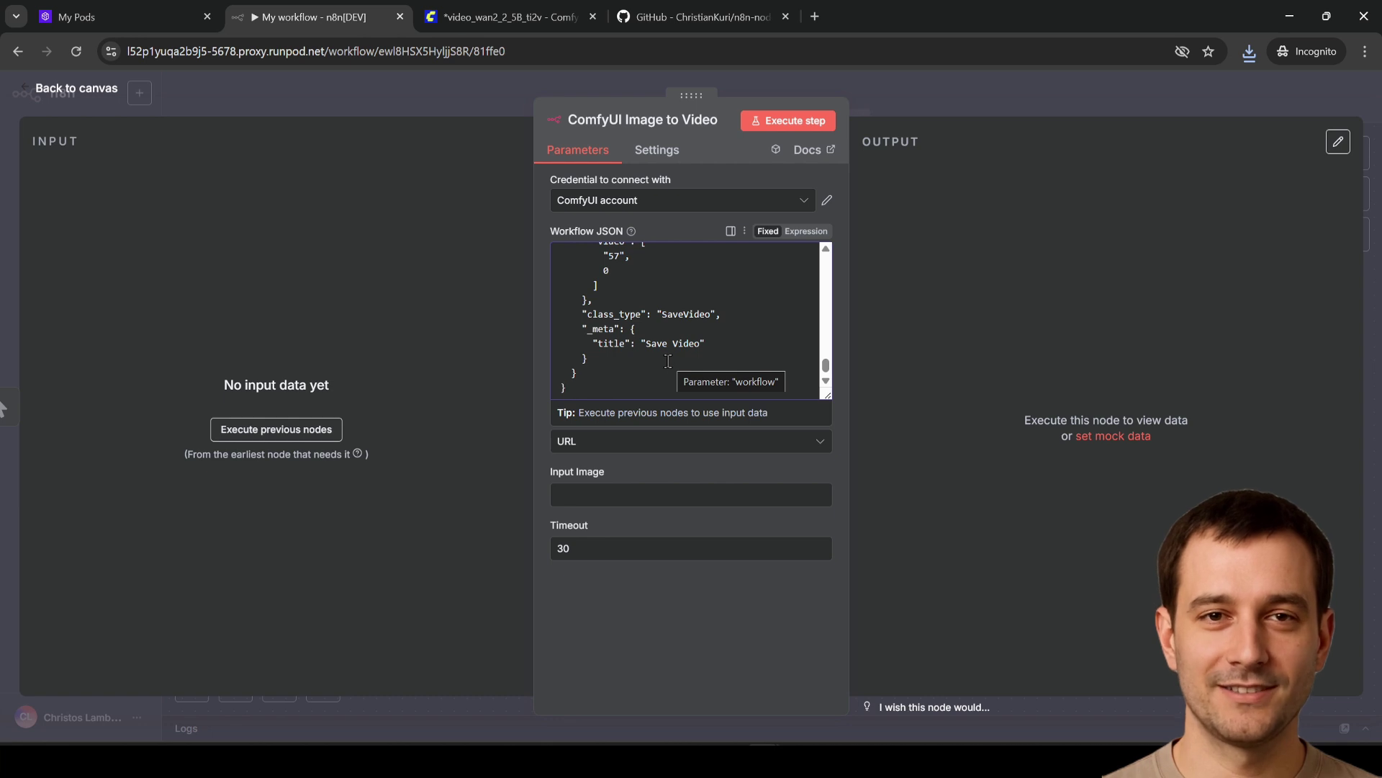
{"action": "left_click", "coordinate": [540, 456]}
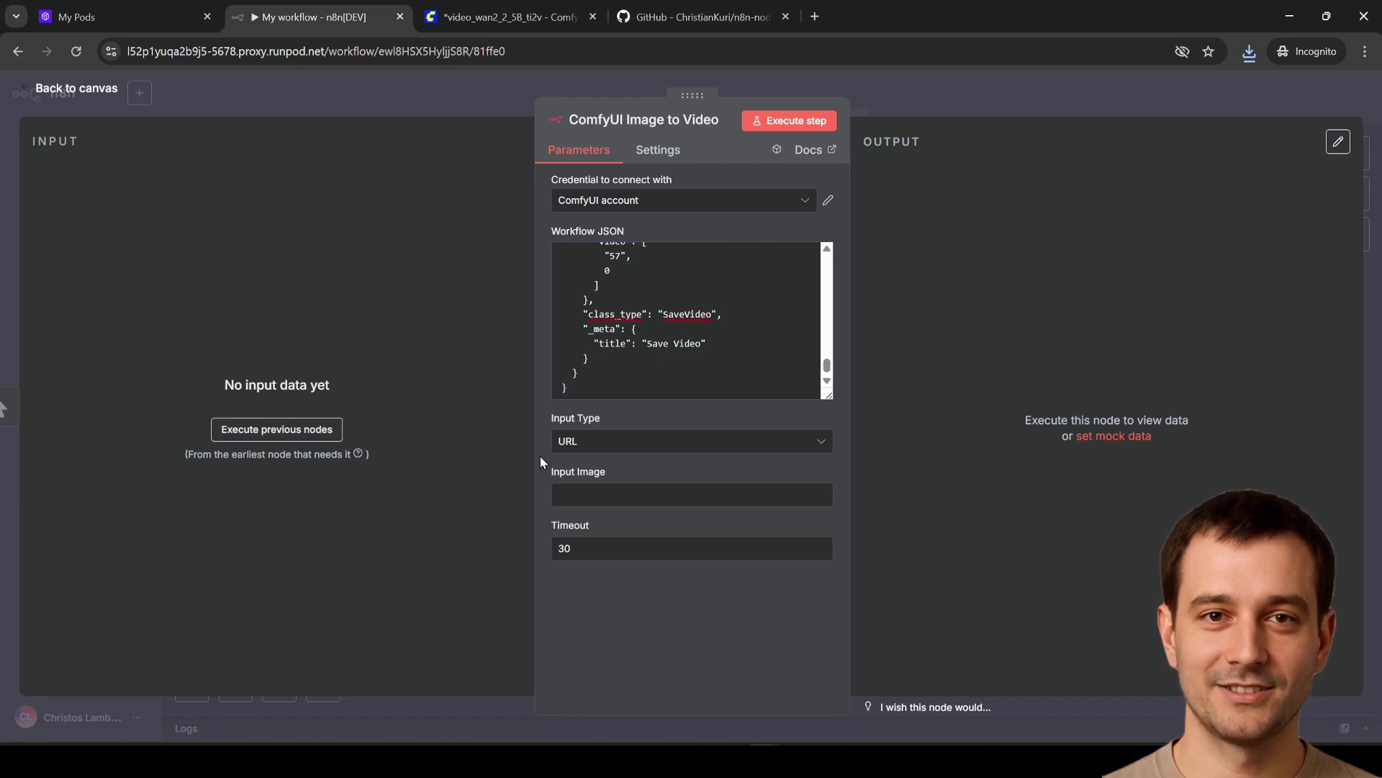
- Set the node's Input Type to Base64 and its Timeout to 3600
{"action": "left_click", "coordinate": [594, 448]}
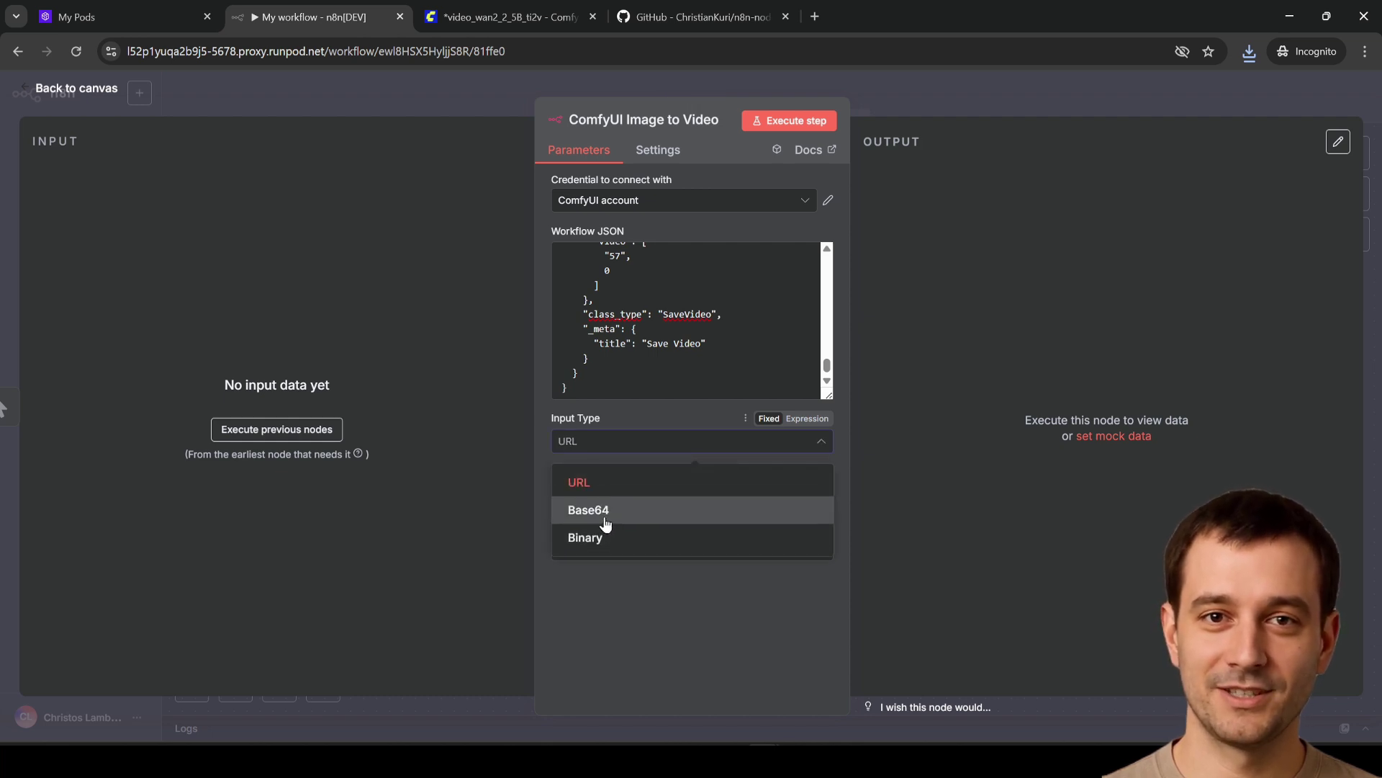
{"action": "left_click", "coordinate": [604, 512]}
{"action": "key", "text": "Tab"}
{"action": "key", "text": "Tab"}
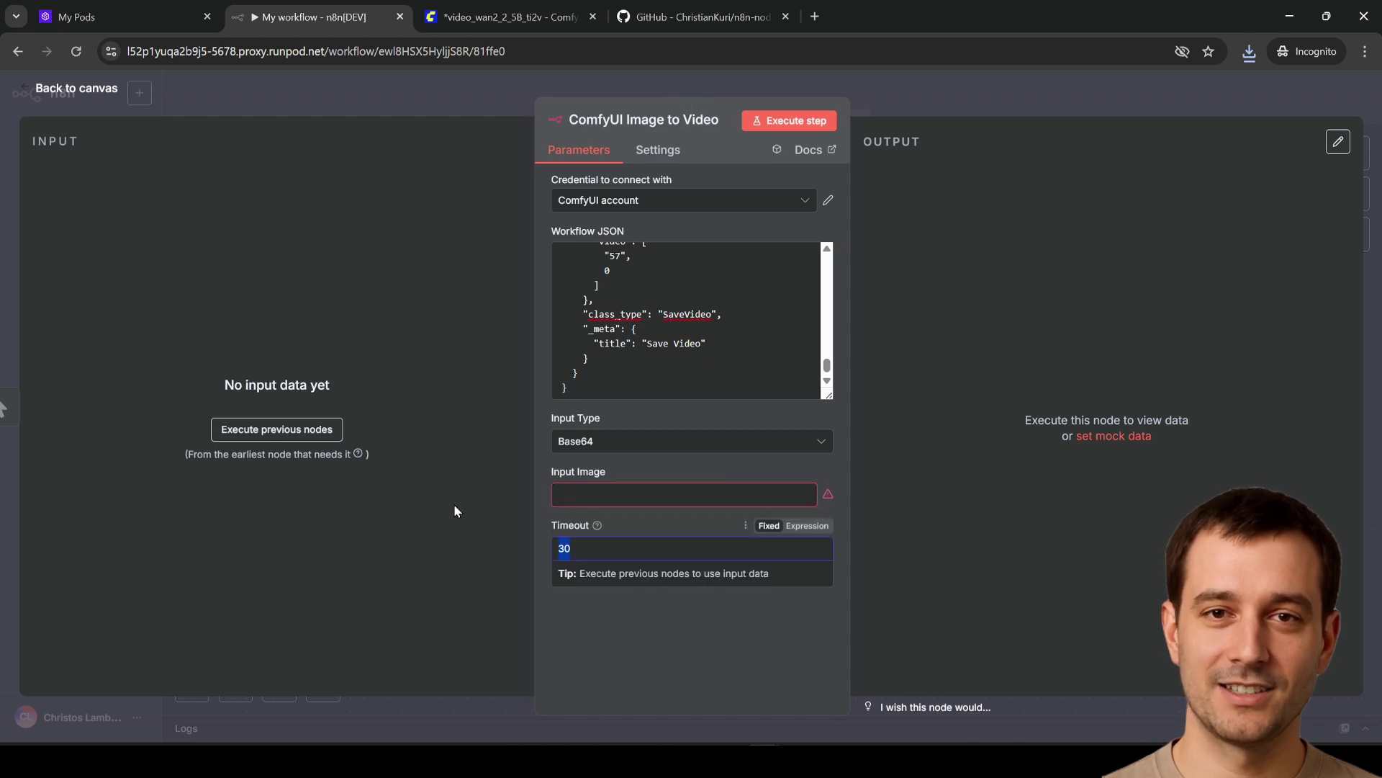
{"action": "type", "text": "3600"}
{"action": "key", "text": "shift+Tab"}
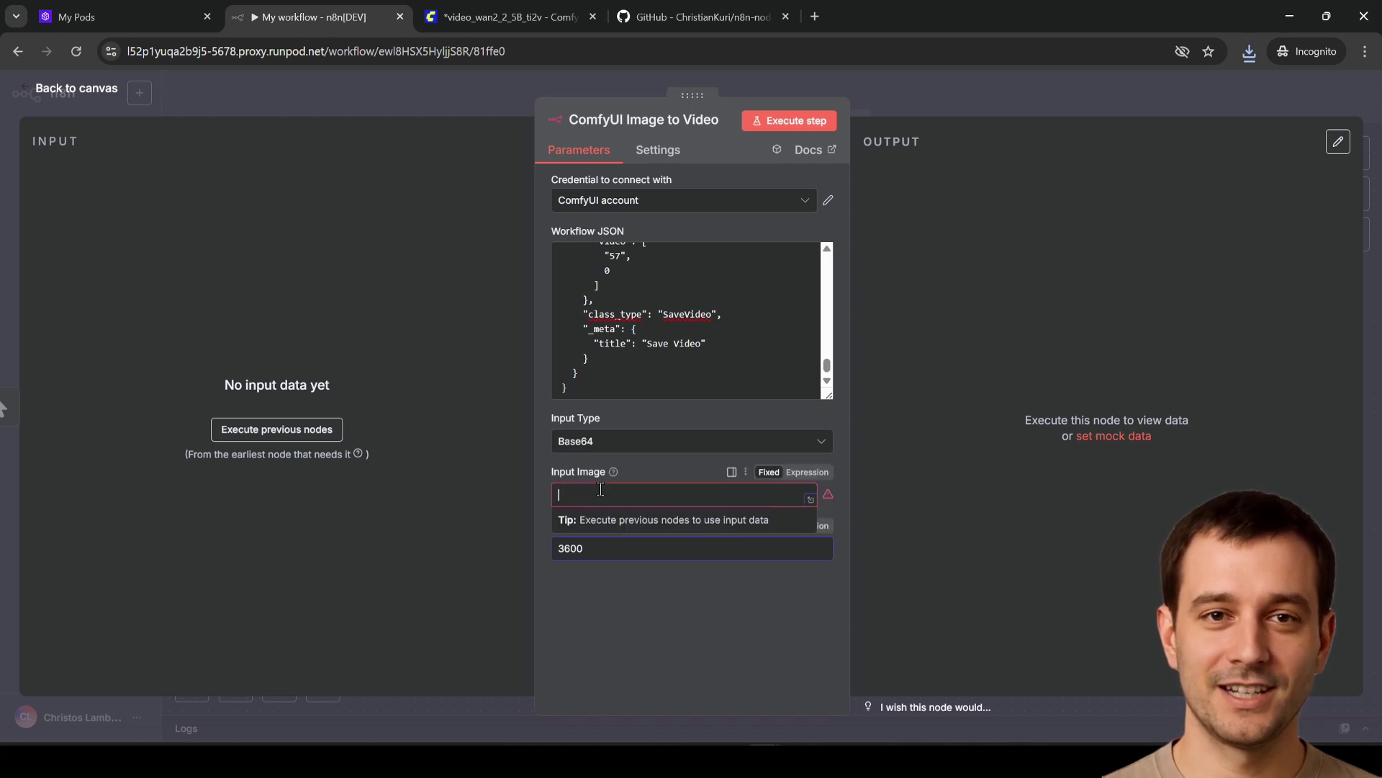
- Search 'image to base64' in a new tab and open the base64.guru image encoder
{"action": "left_click", "coordinate": [816, 16]}
{"action": "type", "text": "imag"}
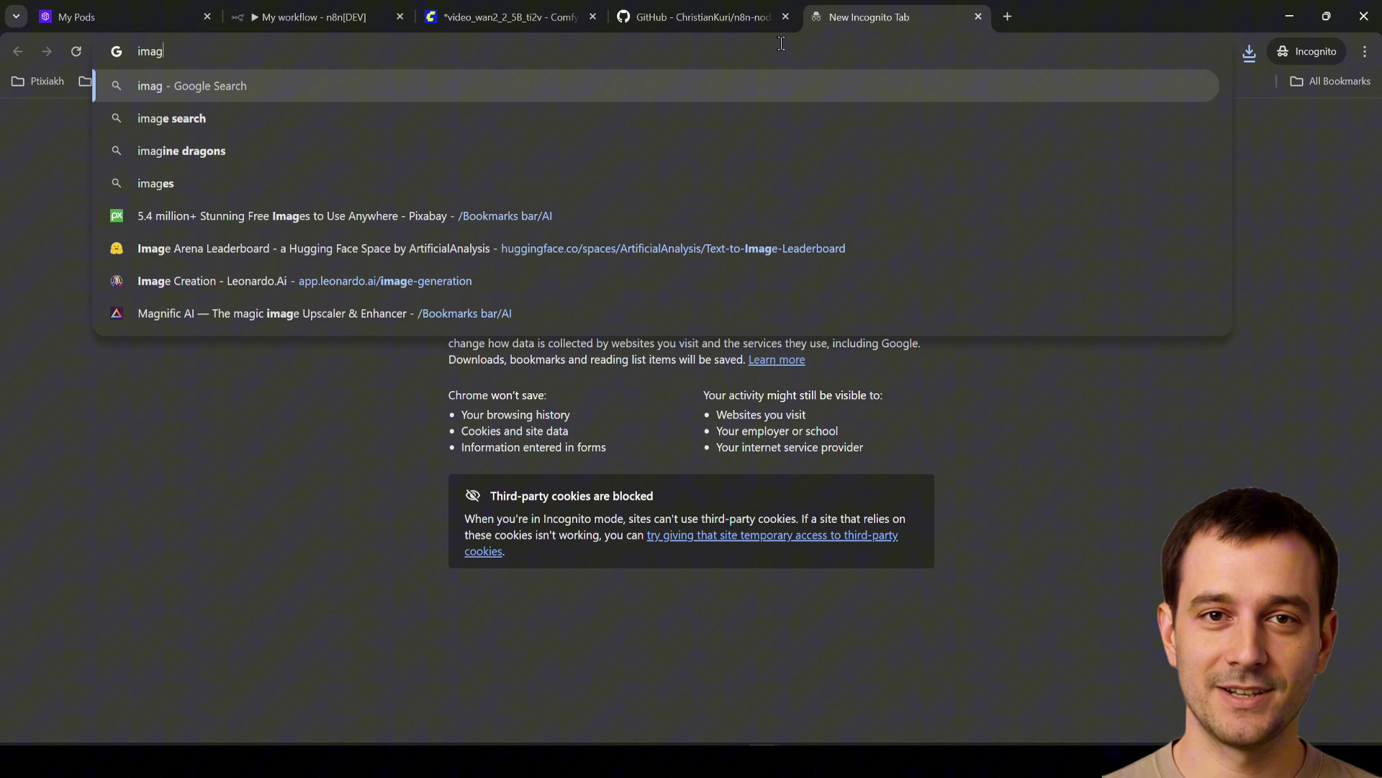
{"action": "type", "text": "e to base64"}
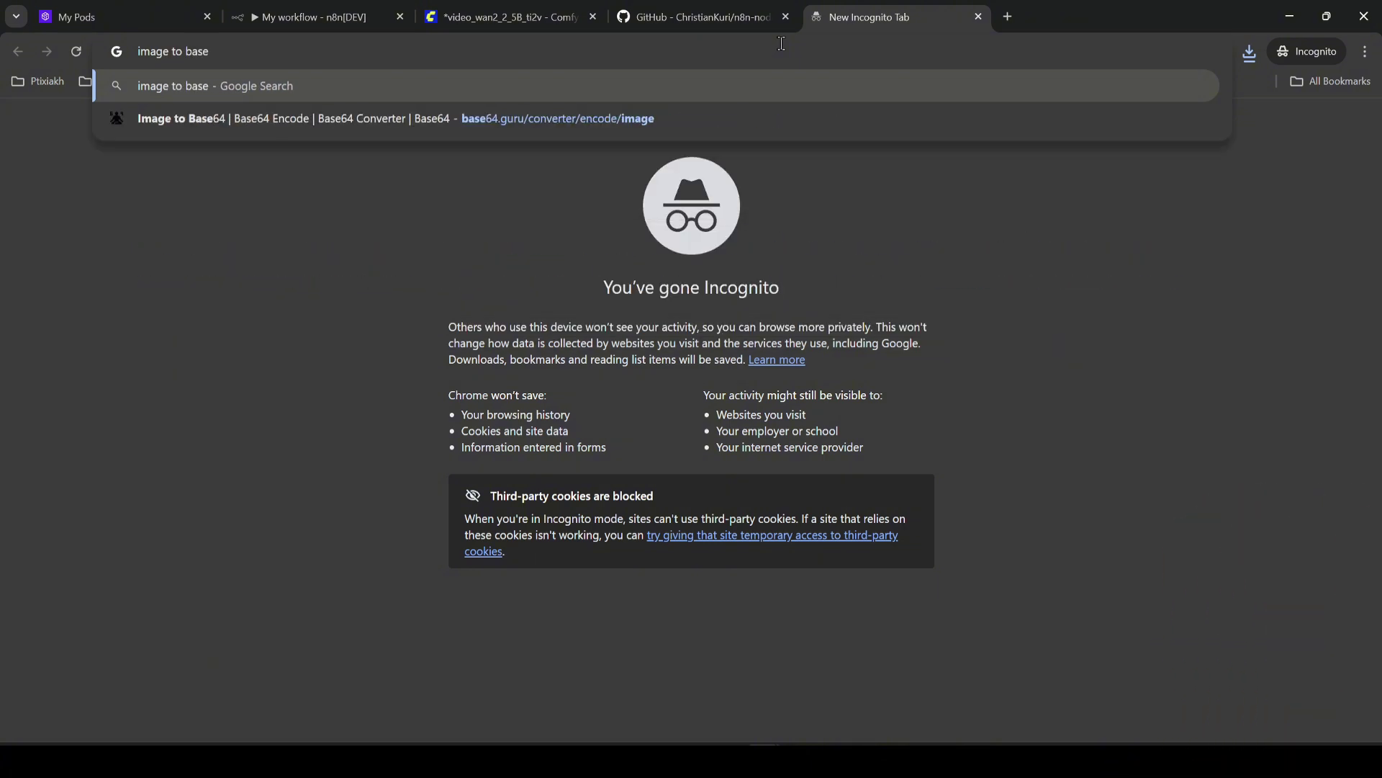
{"action": "key", "text": "Return"}
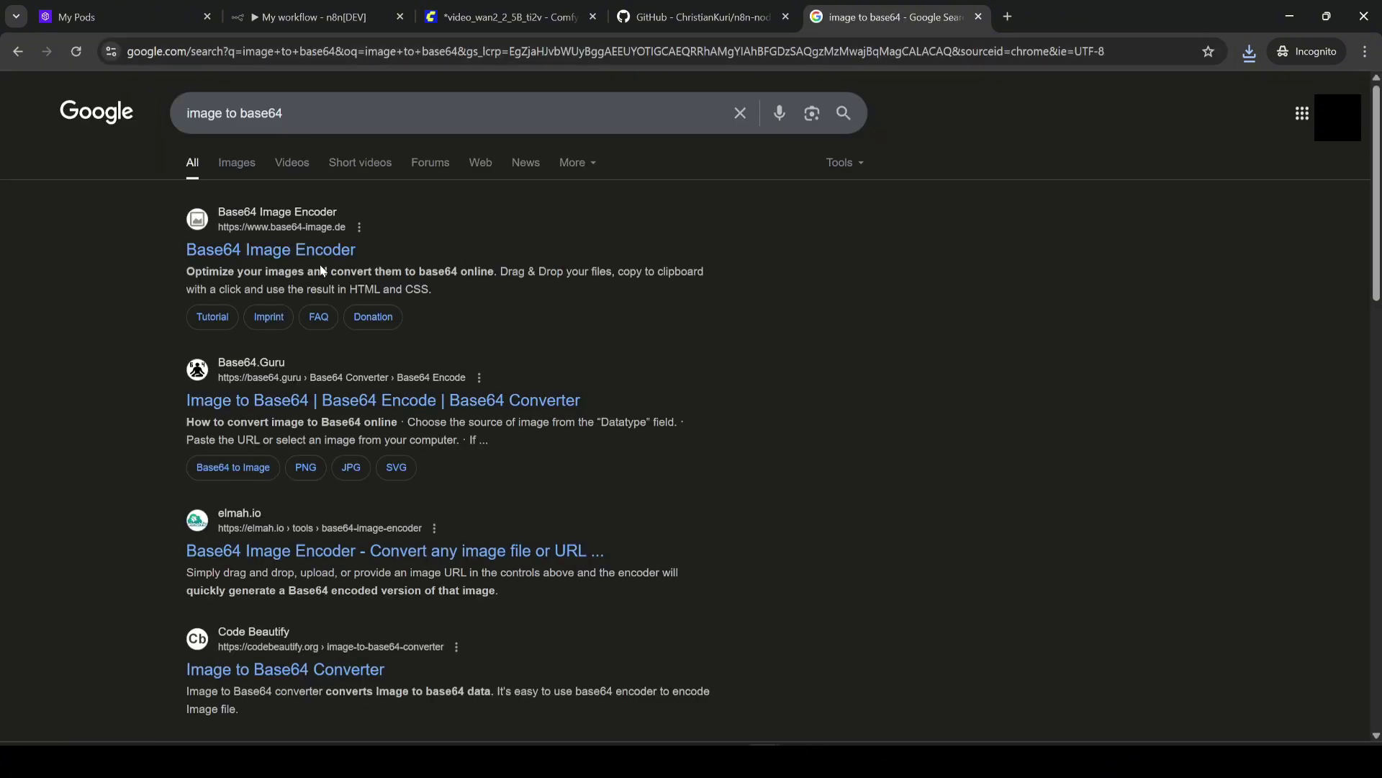
{"action": "left_click", "coordinate": [282, 252]}
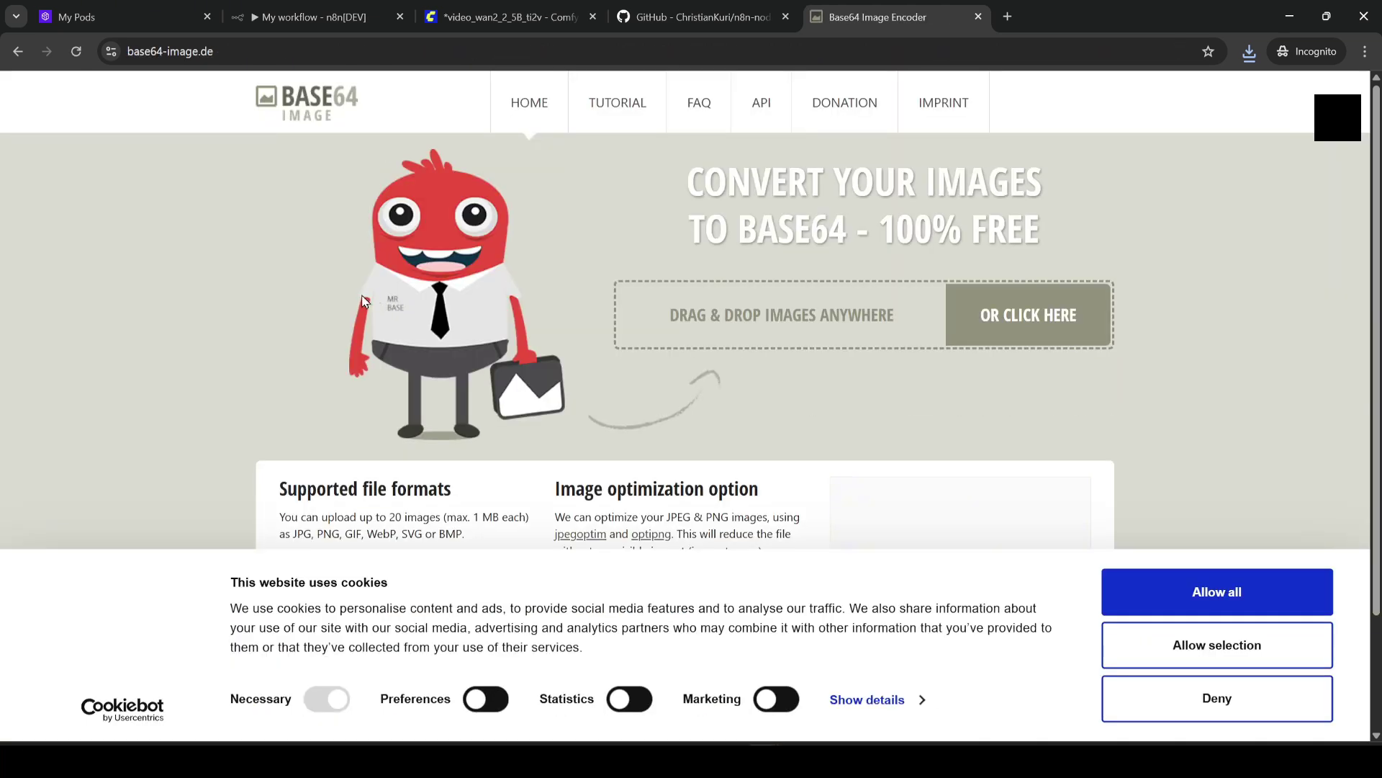
{"action": "key", "text": "alt+Left"}
{"action": "left_click", "coordinate": [322, 401]}
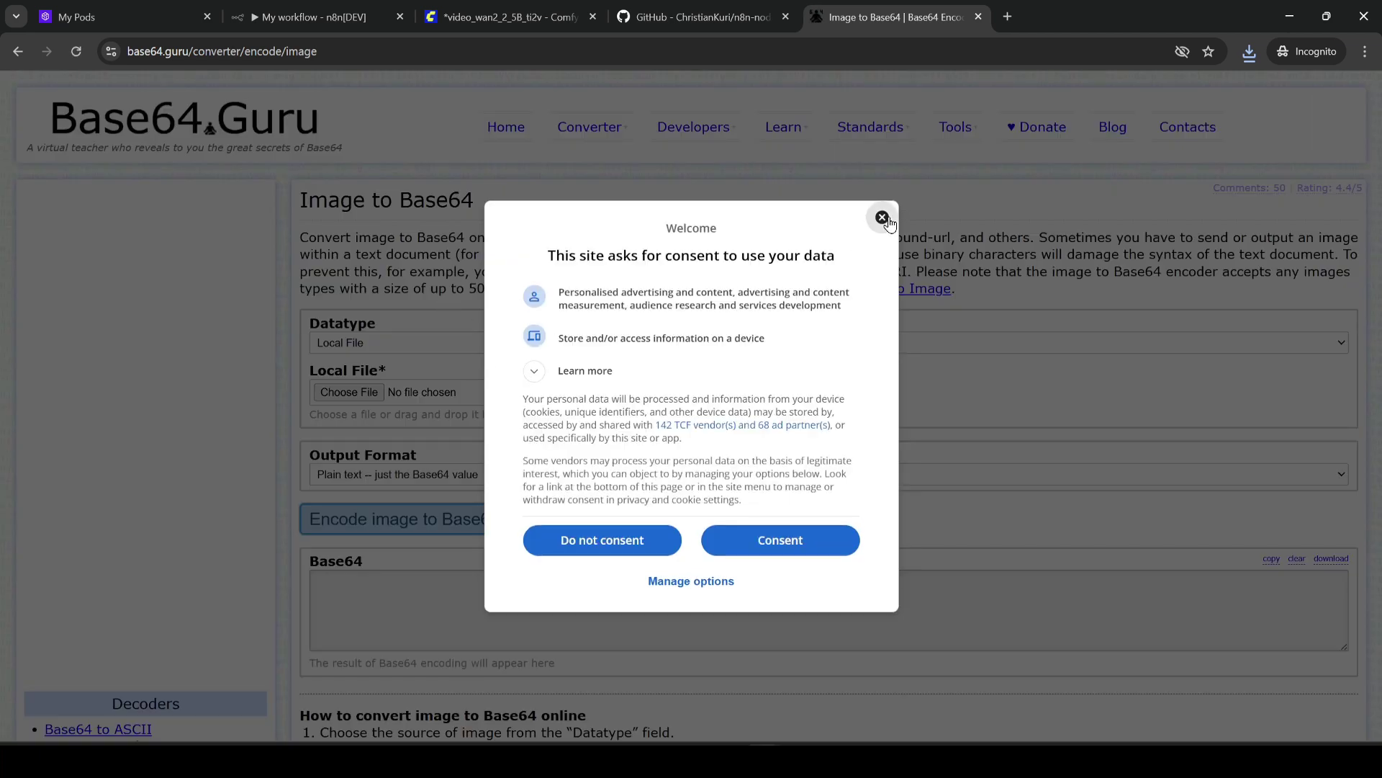
{"action": "left_click", "coordinate": [883, 218]}
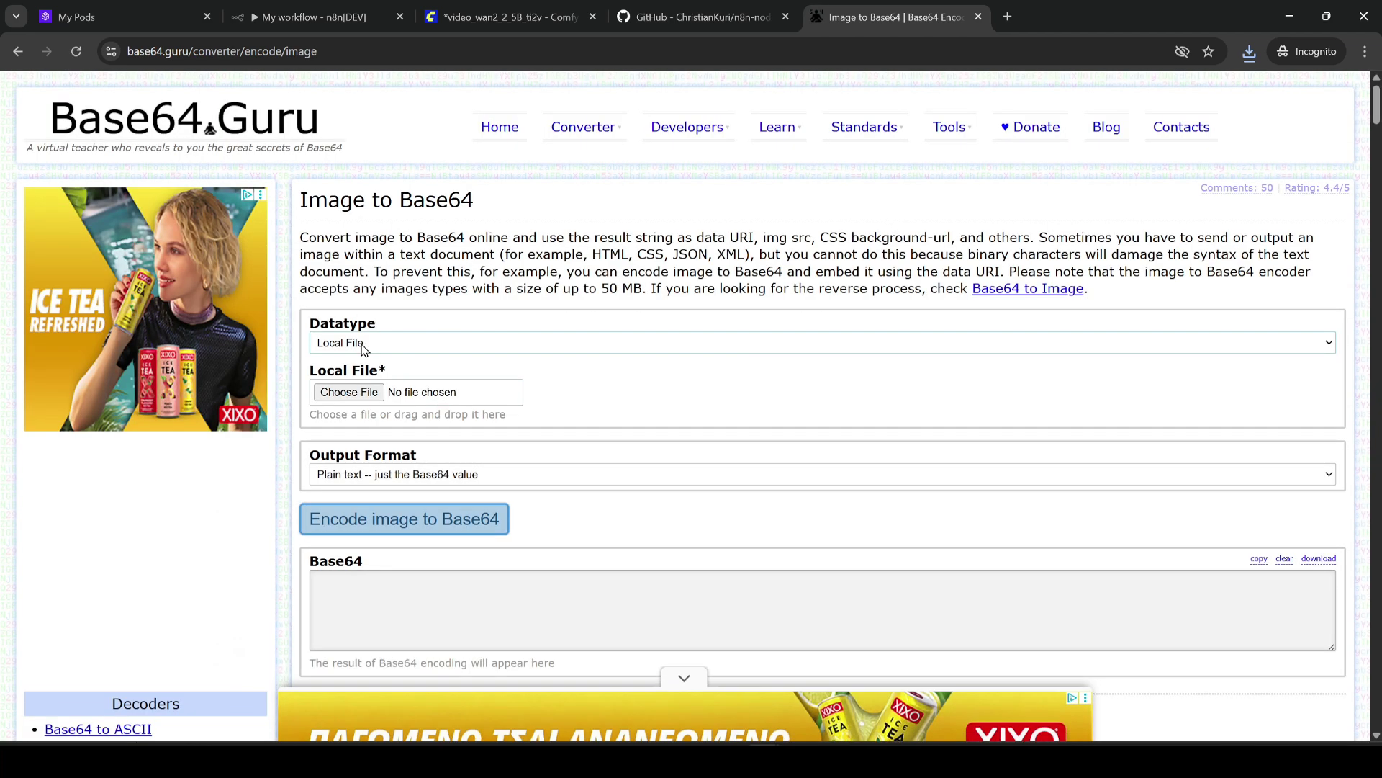
- Encode ComfyUI_00016_.png to Base64, copy the result, and close the GitHub and encoder tabs
{"action": "left_click", "coordinate": [357, 395]}
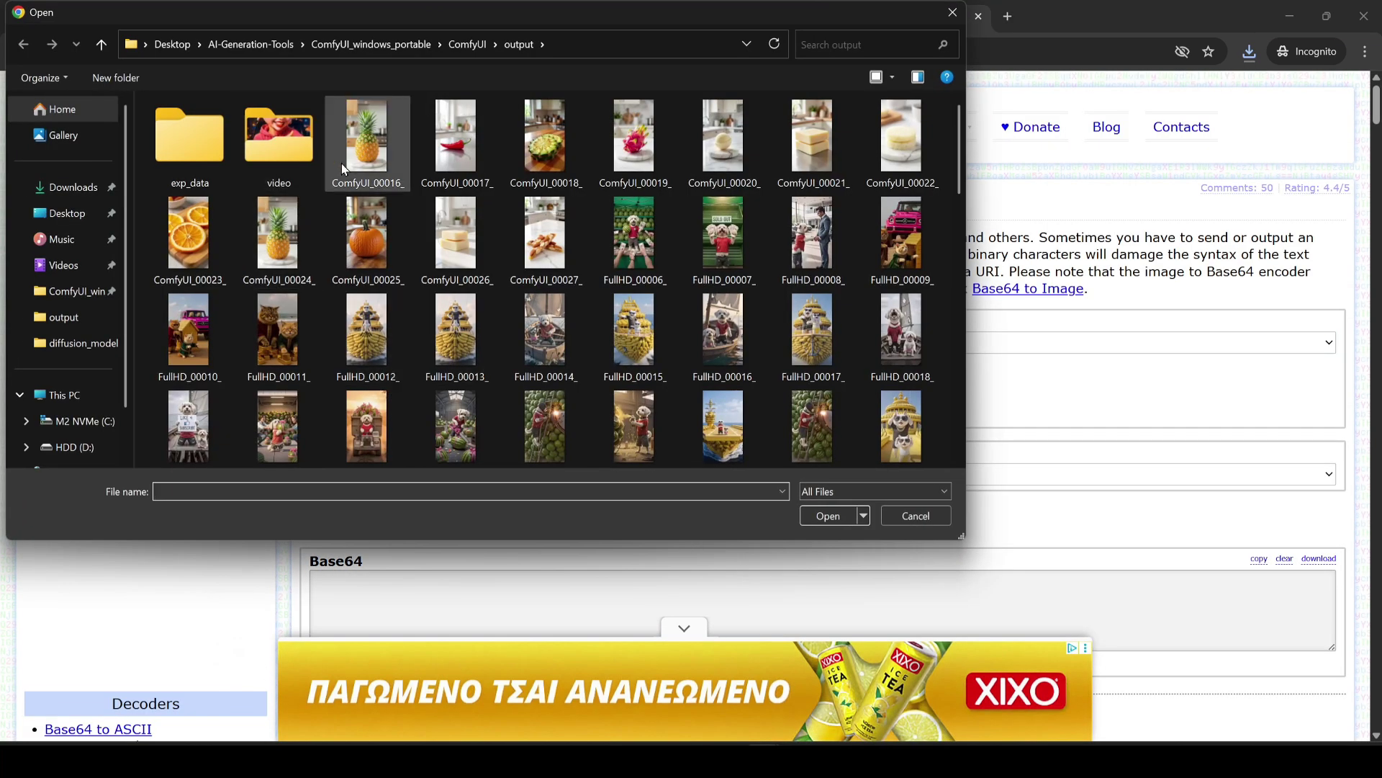
{"action": "double_click", "coordinate": [389, 172]}
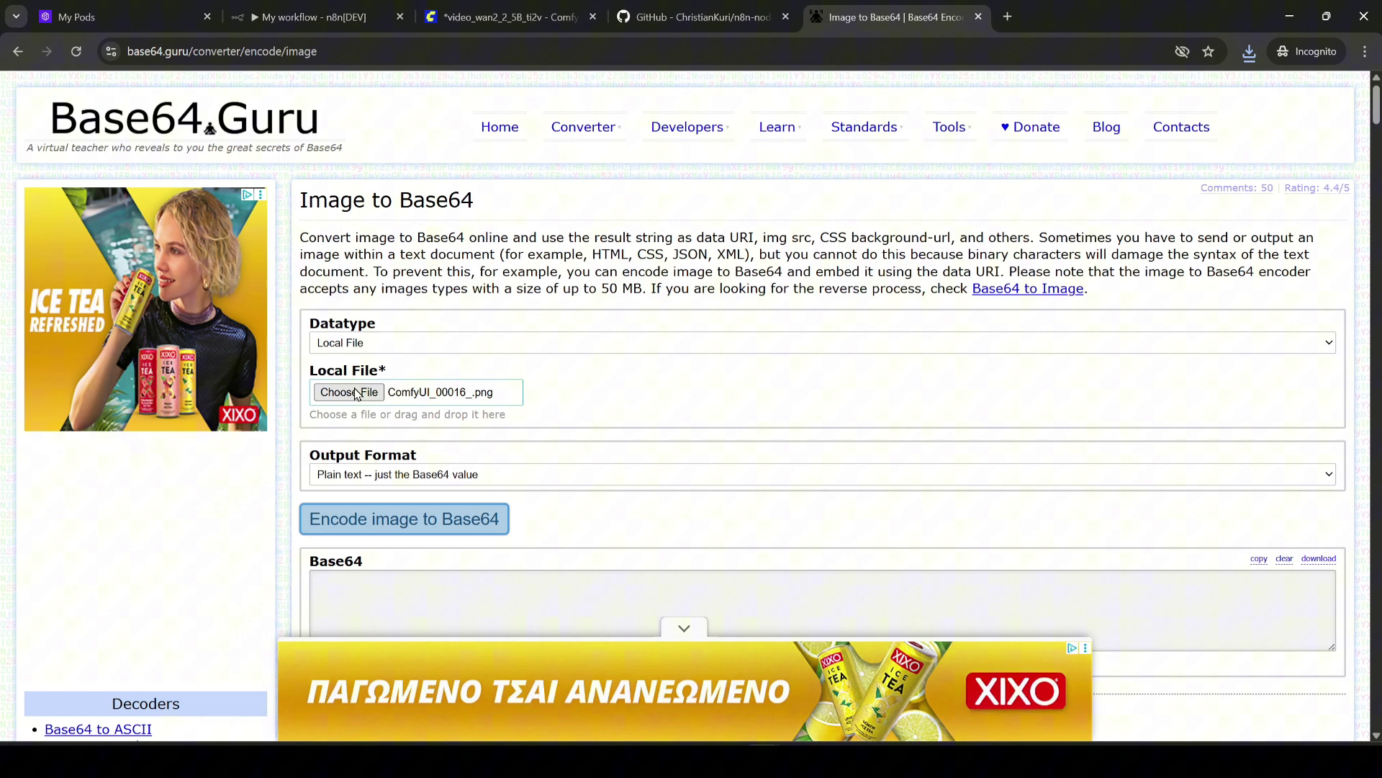
{"action": "scroll", "coordinate": [371, 484], "scroll_direction": "down", "scroll_amount": 1}
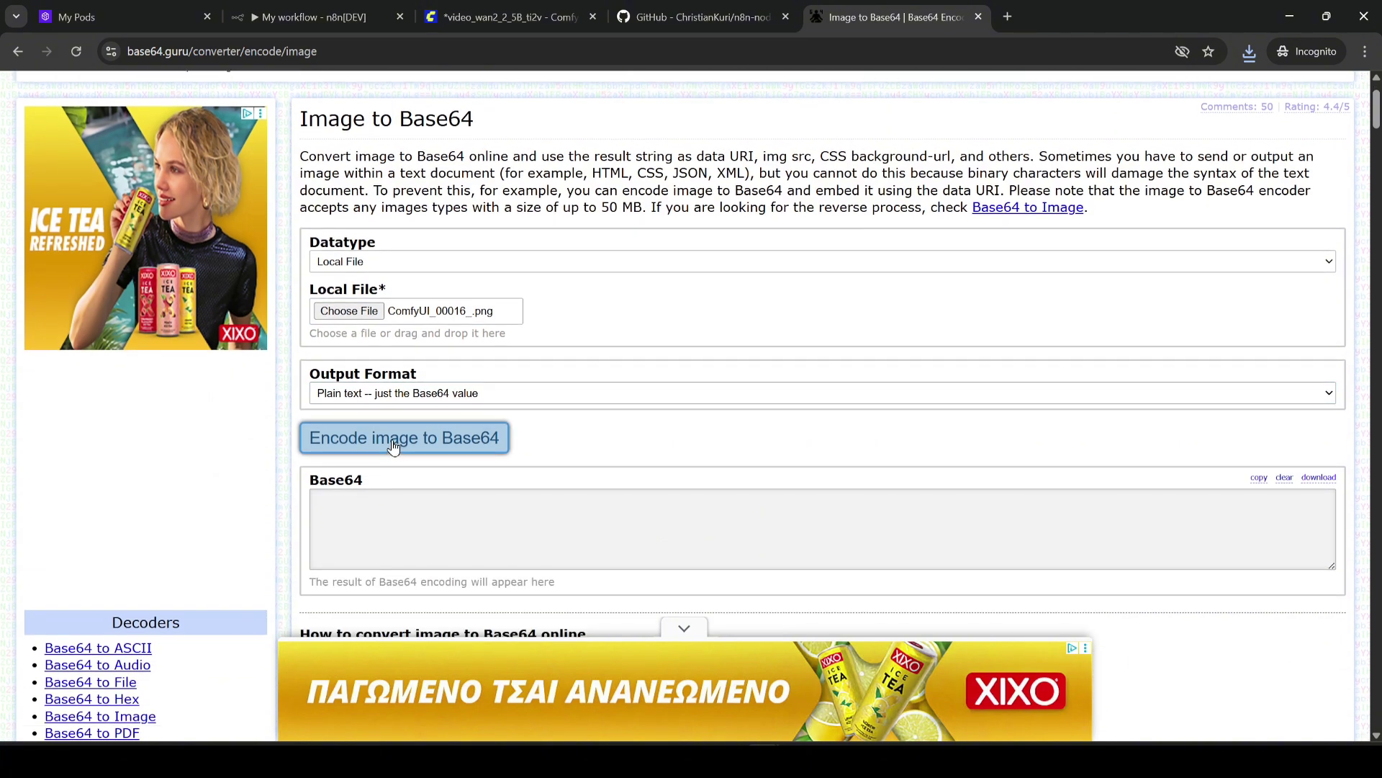
{"action": "left_click", "coordinate": [392, 445]}
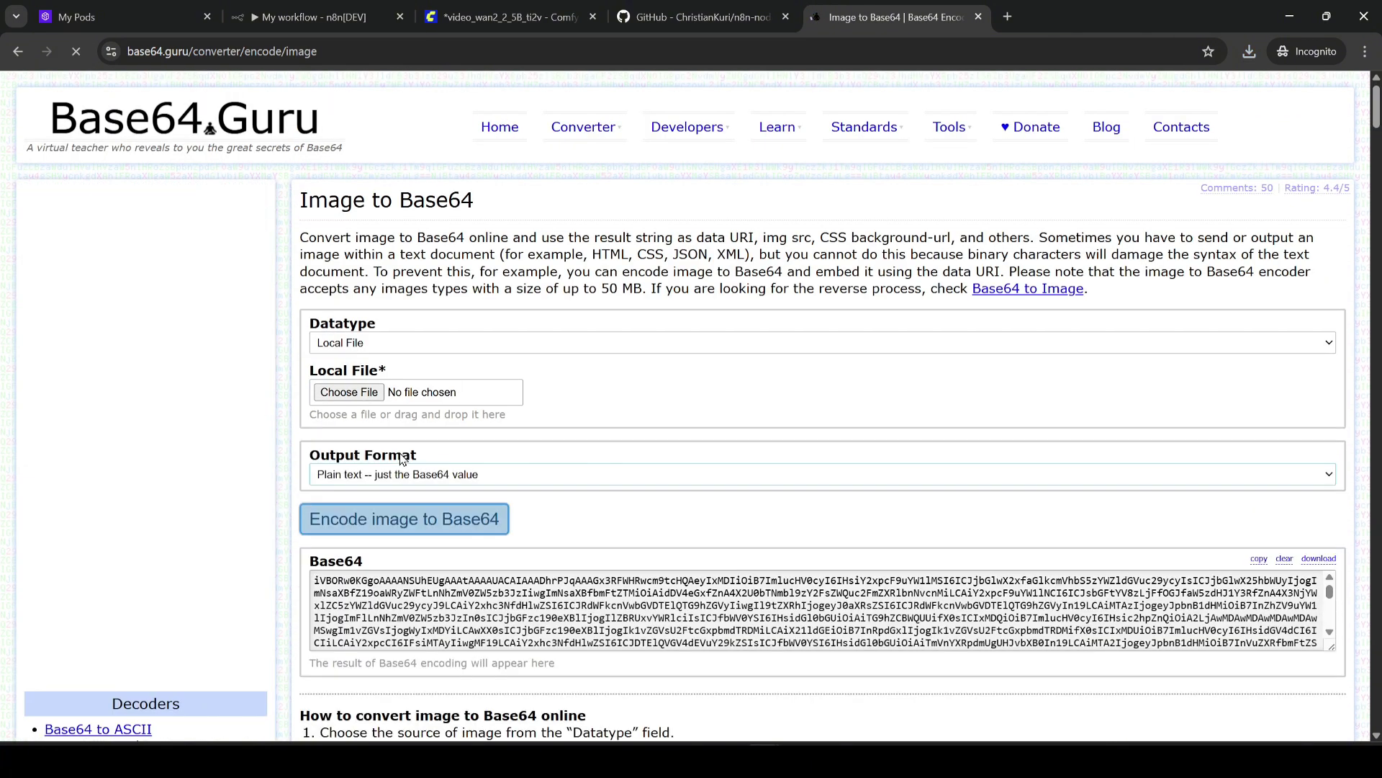
{"action": "scroll", "coordinate": [404, 471], "scroll_direction": "down", "scroll_amount": 2}
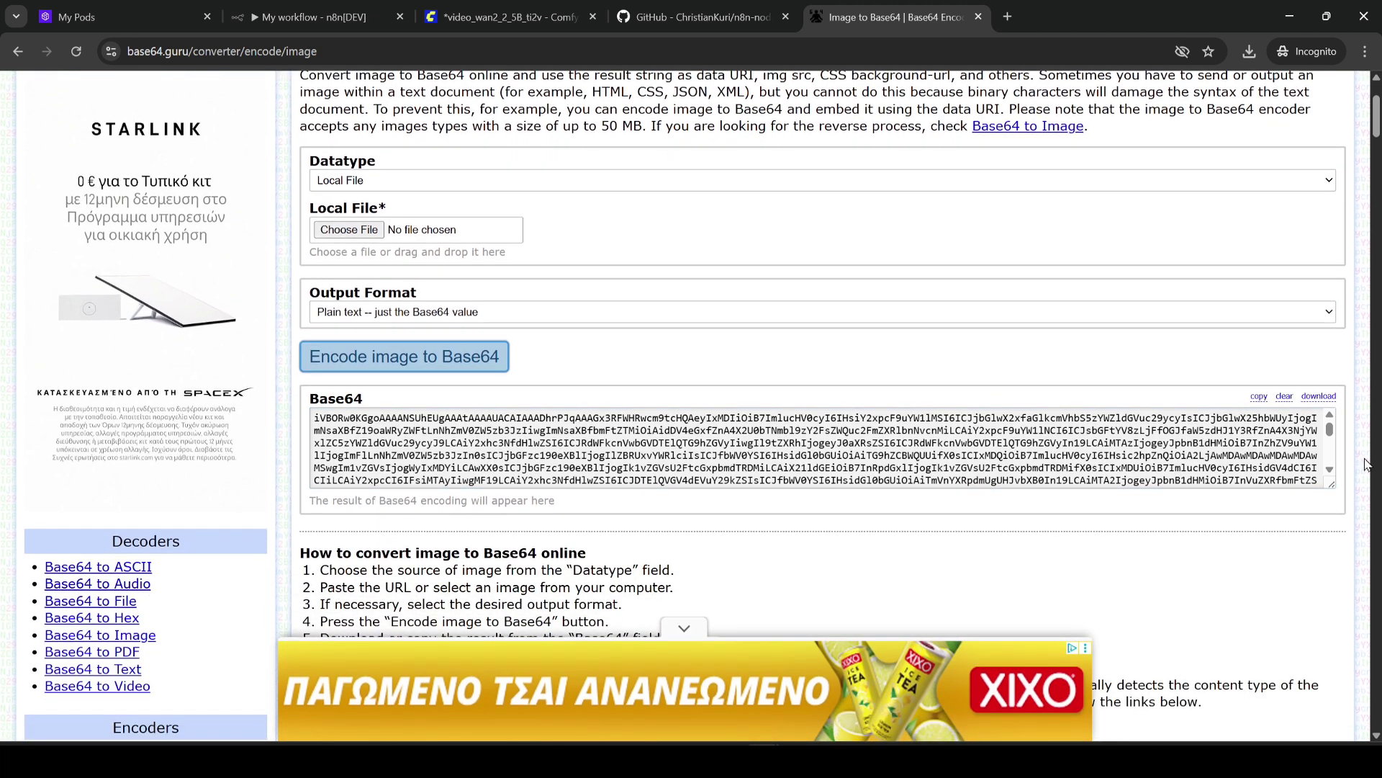
{"action": "left_click", "coordinate": [1259, 401]}
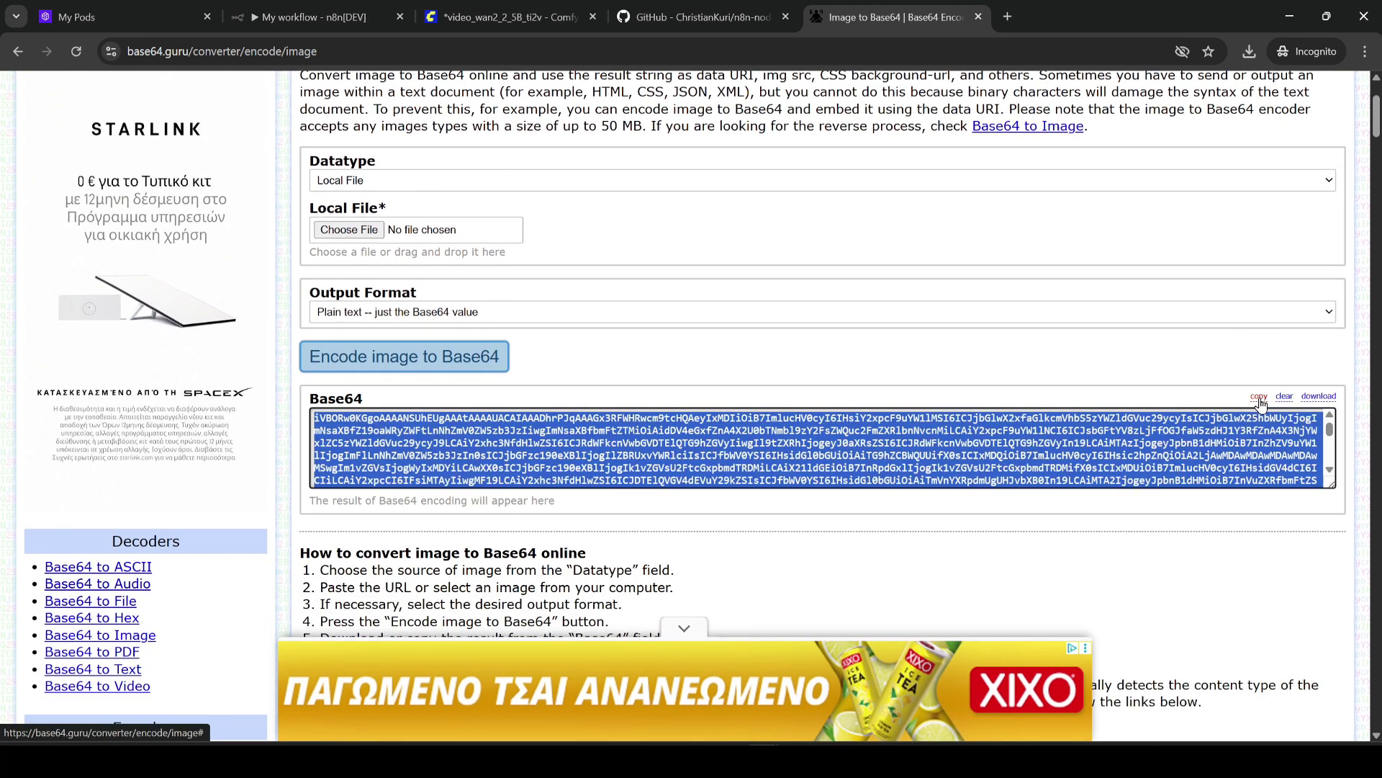
{"action": "middle_click", "coordinate": [697, 18]}
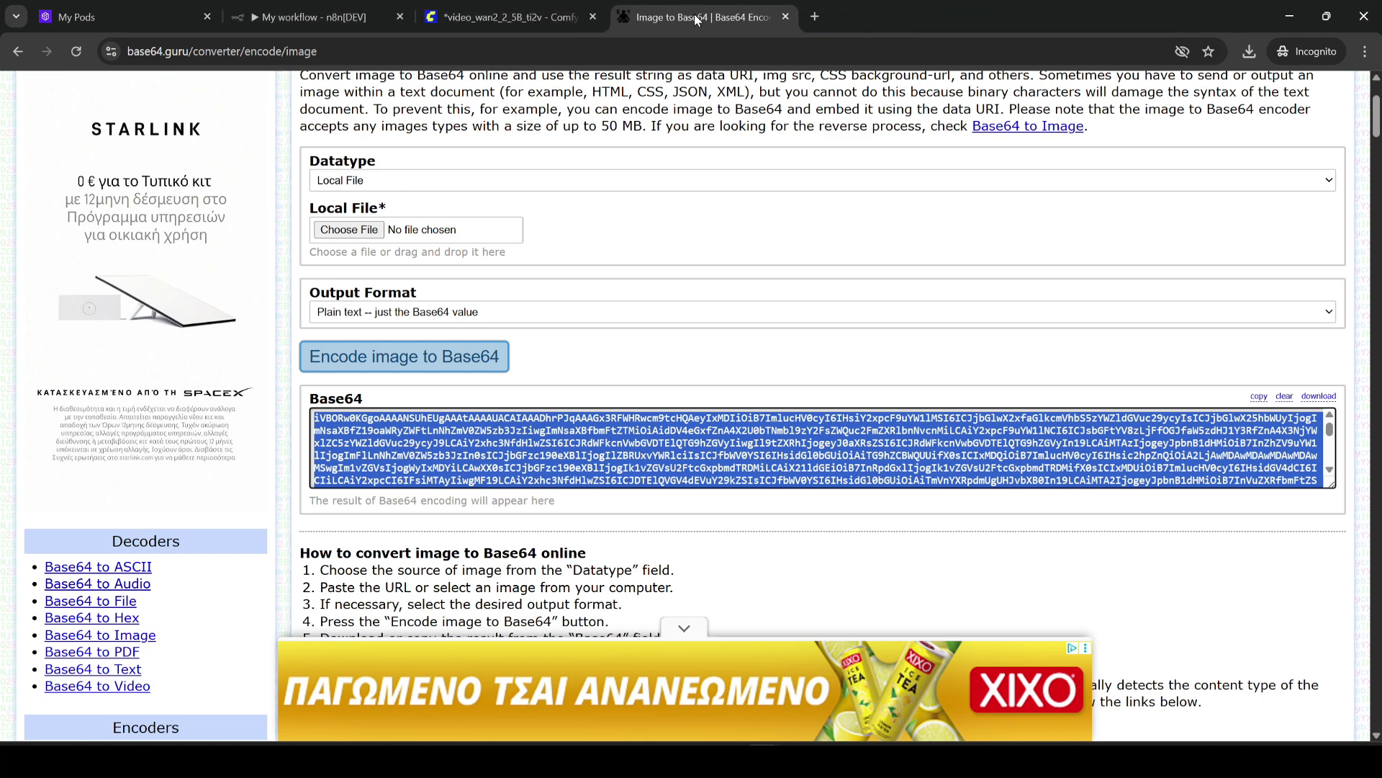
{"action": "left_click", "coordinate": [697, 17]}
- Paste the Base64 string into Input Image and check it in the expanded editor
{"action": "key", "text": "ctrl+v"}
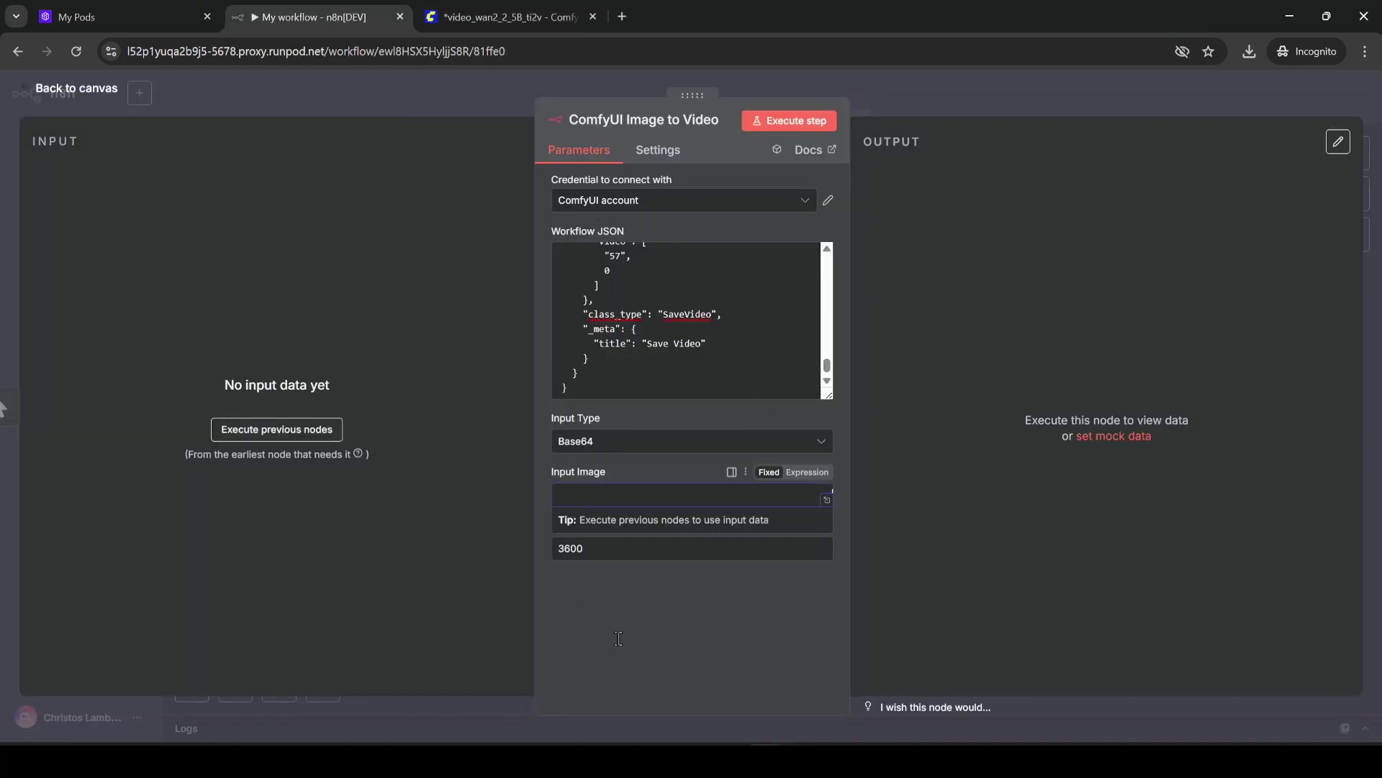
{"action": "left_click", "coordinate": [826, 501]}
{"action": "scroll", "coordinate": [684, 410], "scroll_direction": "up", "scroll_amount": 3}
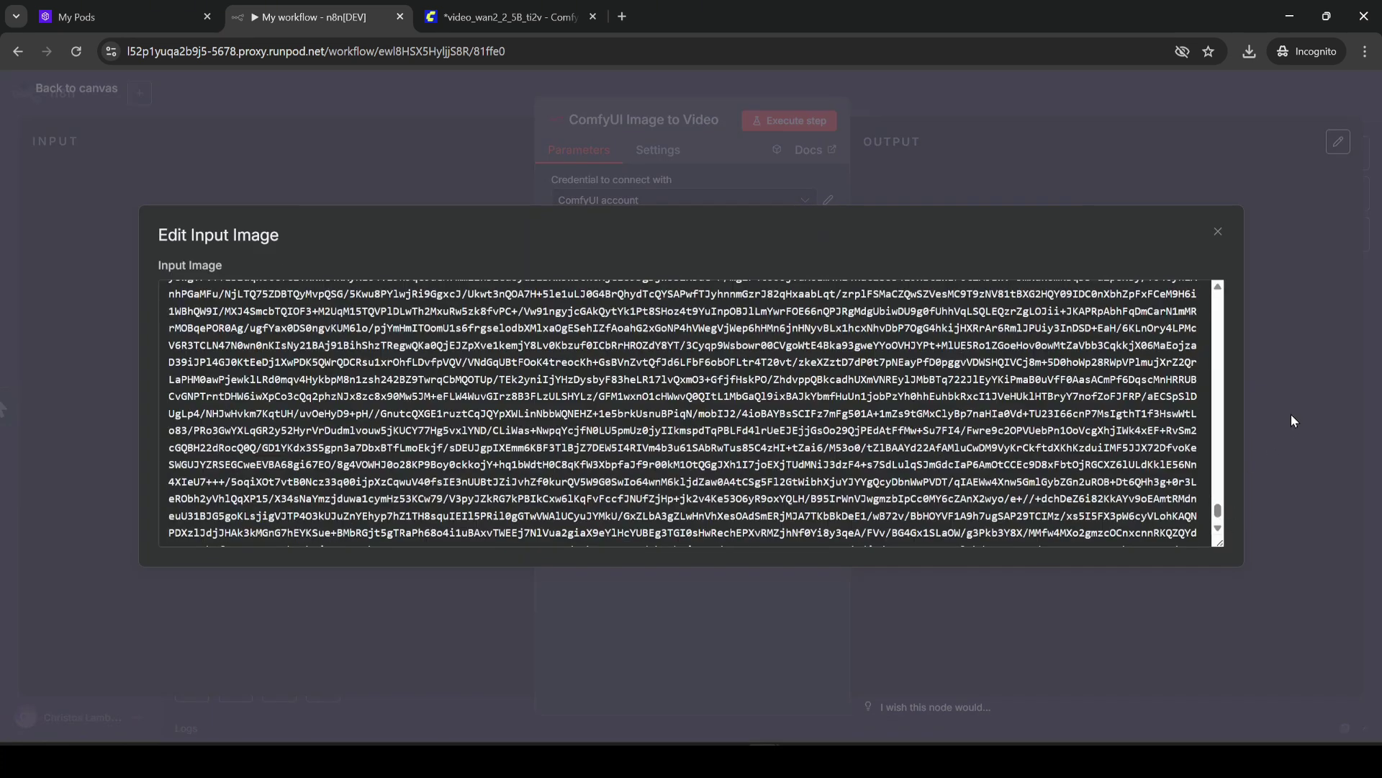
{"action": "left_click", "coordinate": [1293, 421]}
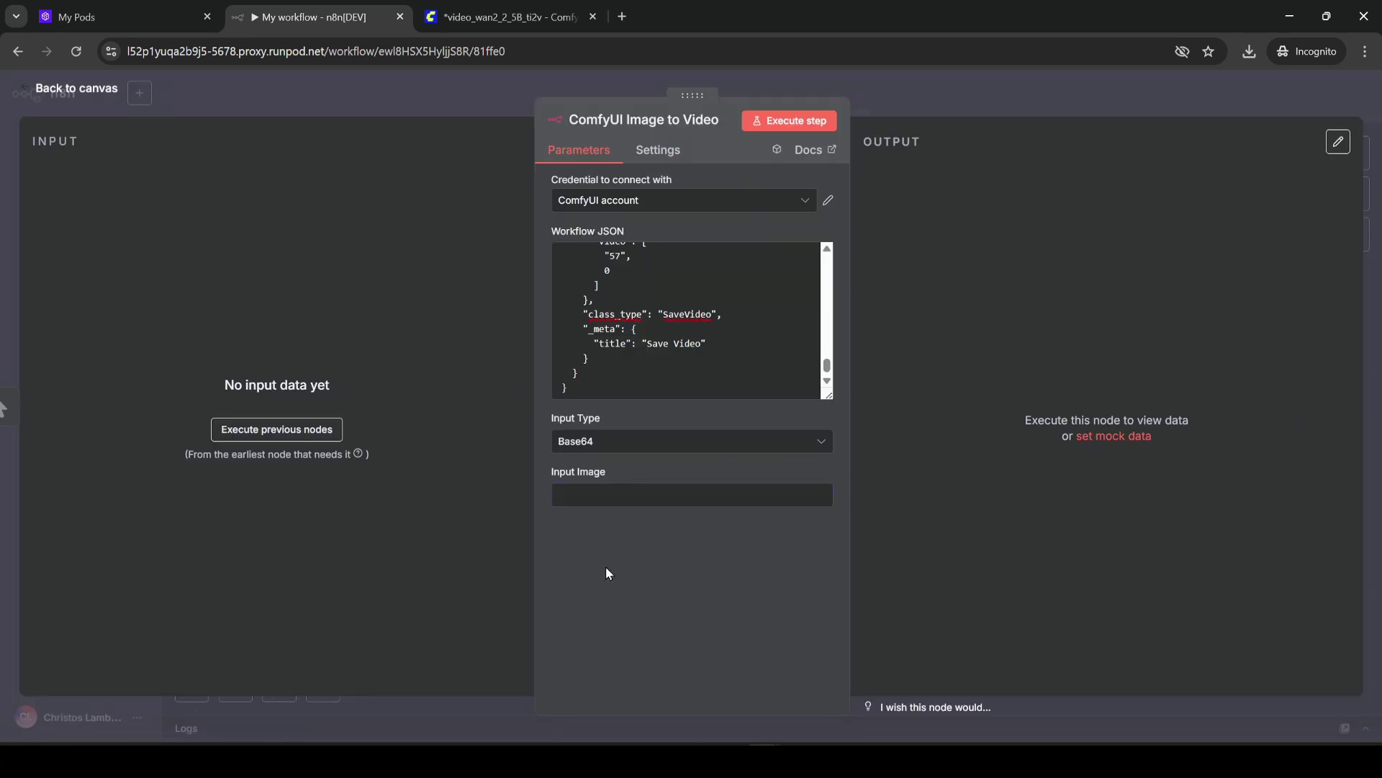
- Execute the ComfyUI Image to Video step, then switch to the ComfyUI tab to watch the job
{"action": "left_click", "coordinate": [792, 124]}
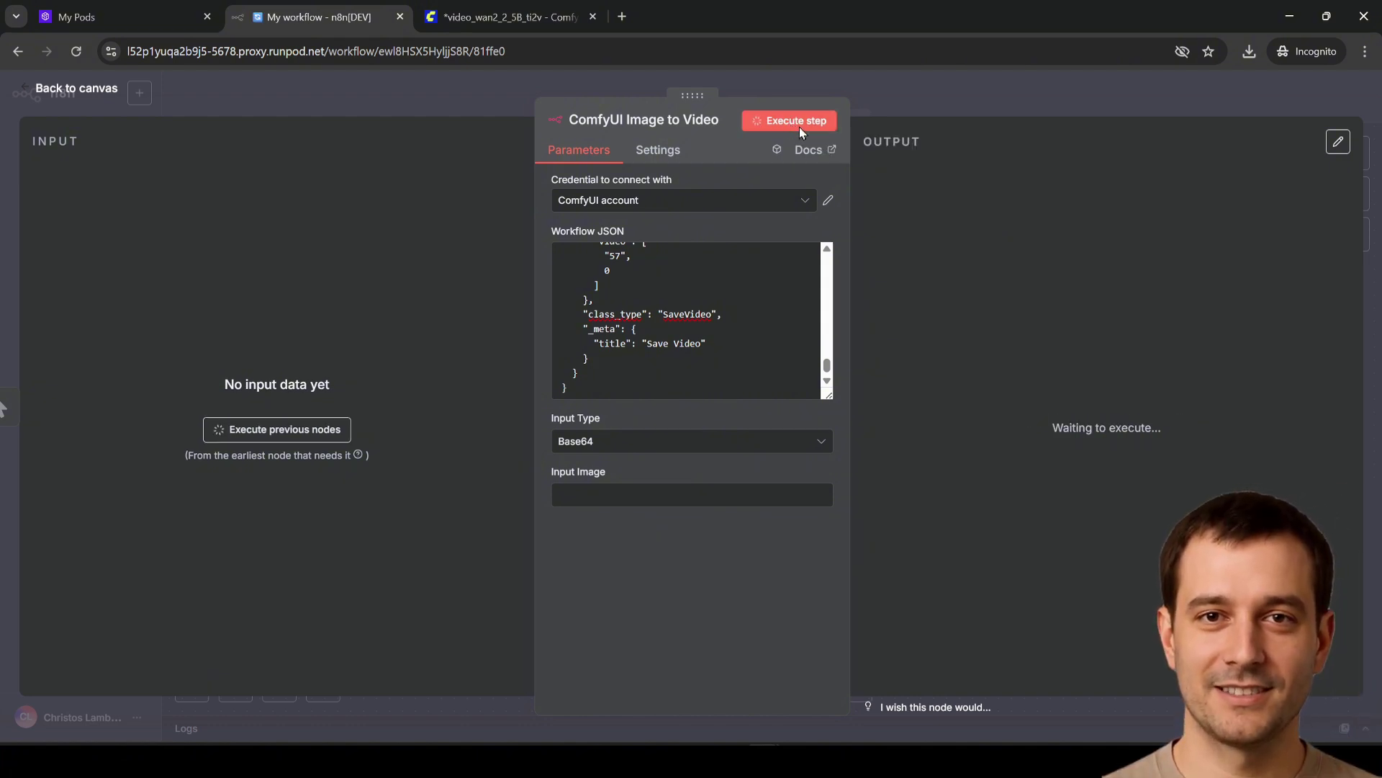
{"action": "left_click", "coordinate": [885, 98]}
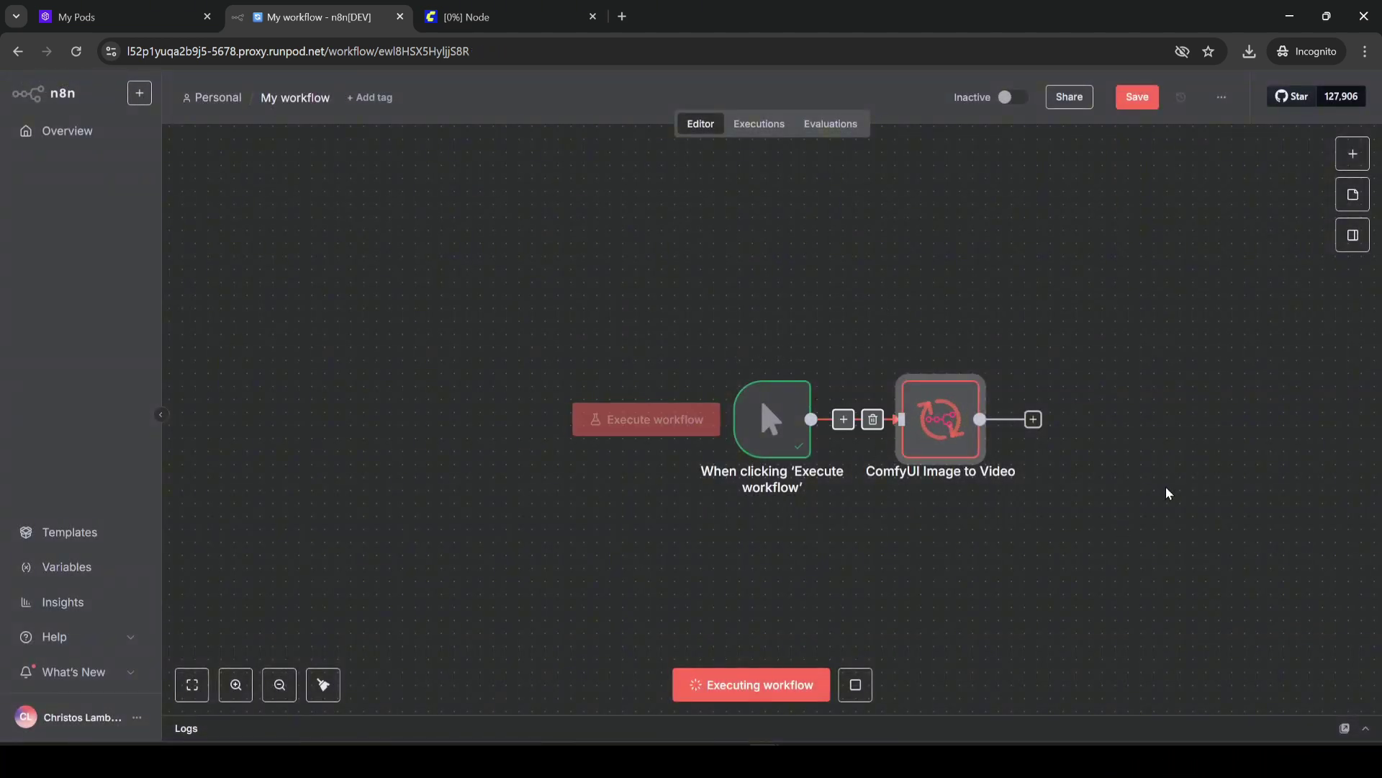
{"action": "scroll", "coordinate": [1148, 472], "scroll_direction": "down", "scroll_amount": 2}
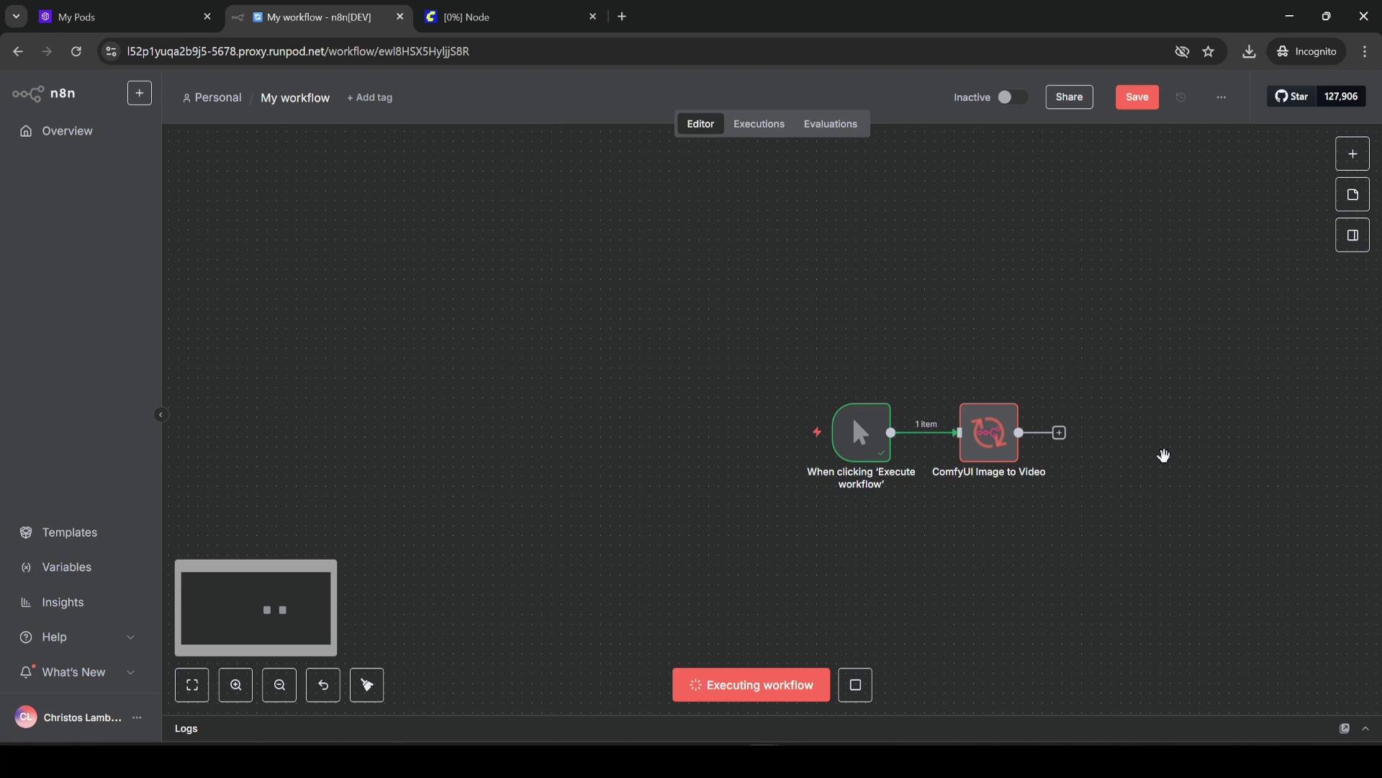
{"action": "left_click_drag", "start_coordinate": [1164, 455], "coordinate": [938, 440]}
{"action": "left_click", "coordinate": [465, 17]}
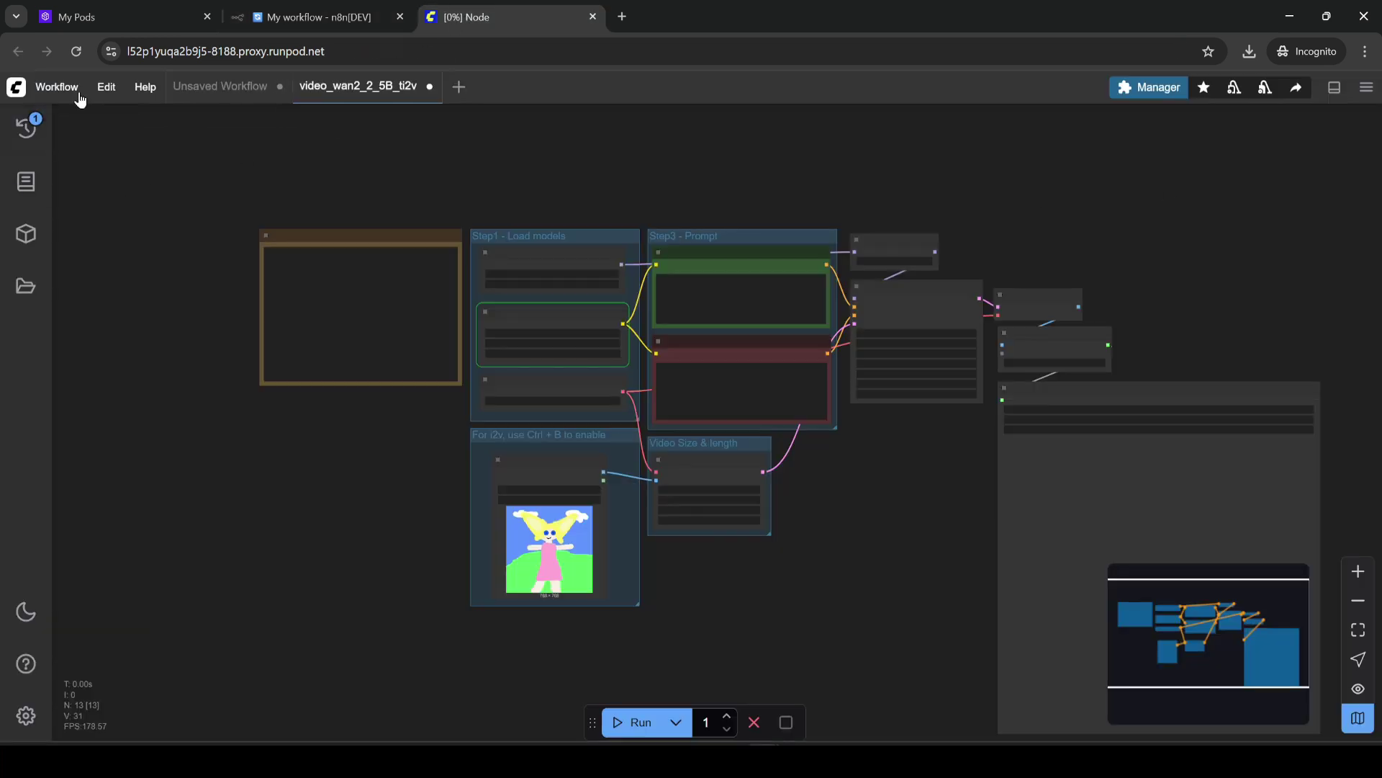
- Open the ComfyUI queue and server logs, and highlight the WanVAE loading lines
{"action": "left_click", "coordinate": [26, 127]}
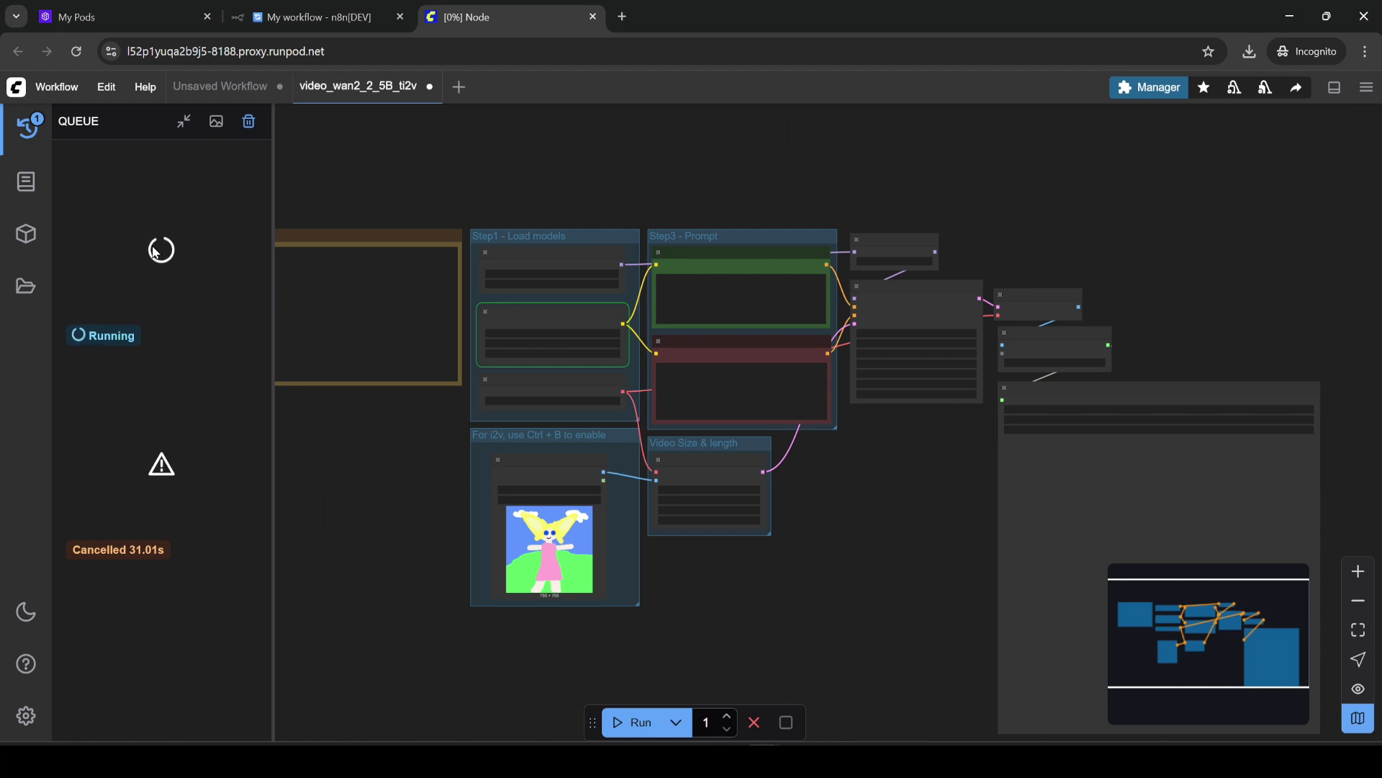
{"action": "left_click", "coordinate": [1334, 87]}
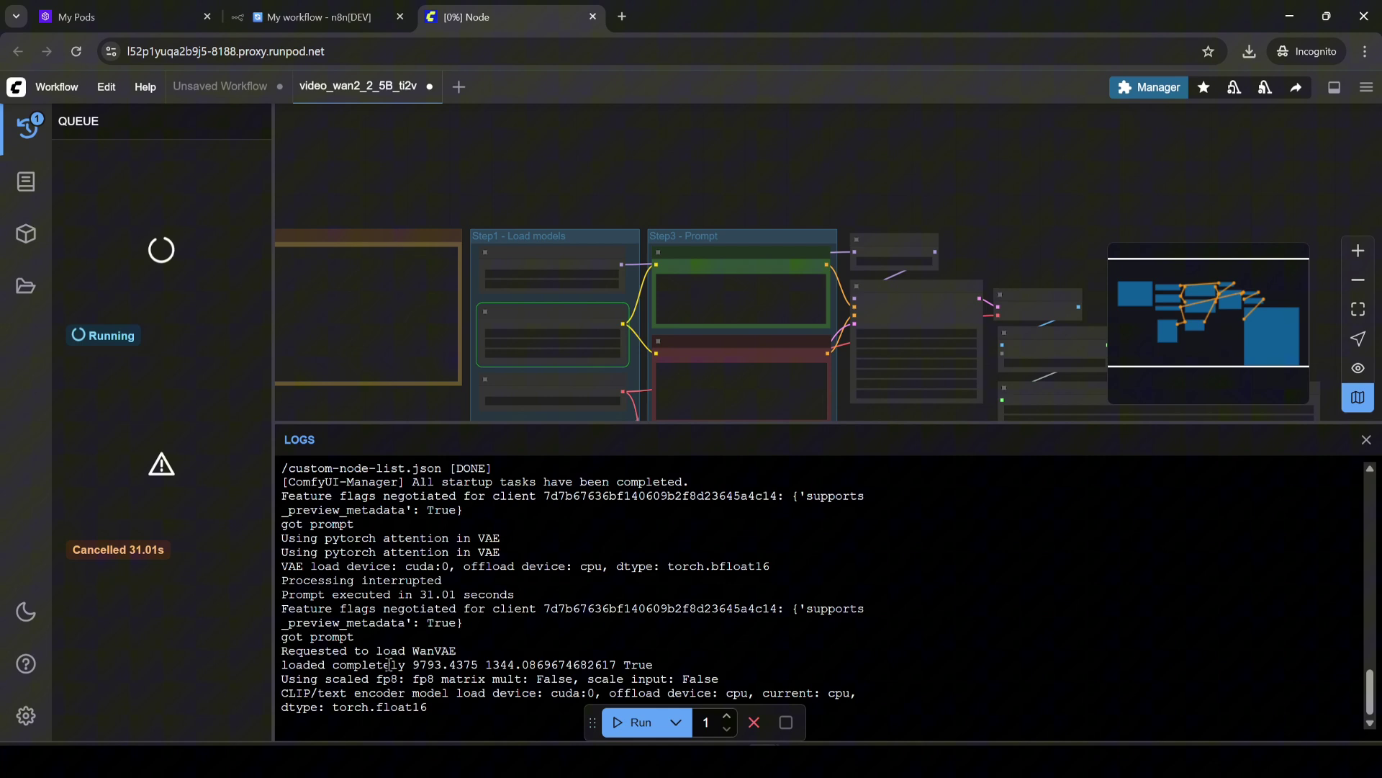
{"action": "left_click_drag", "start_coordinate": [286, 656], "coordinate": [472, 708]}
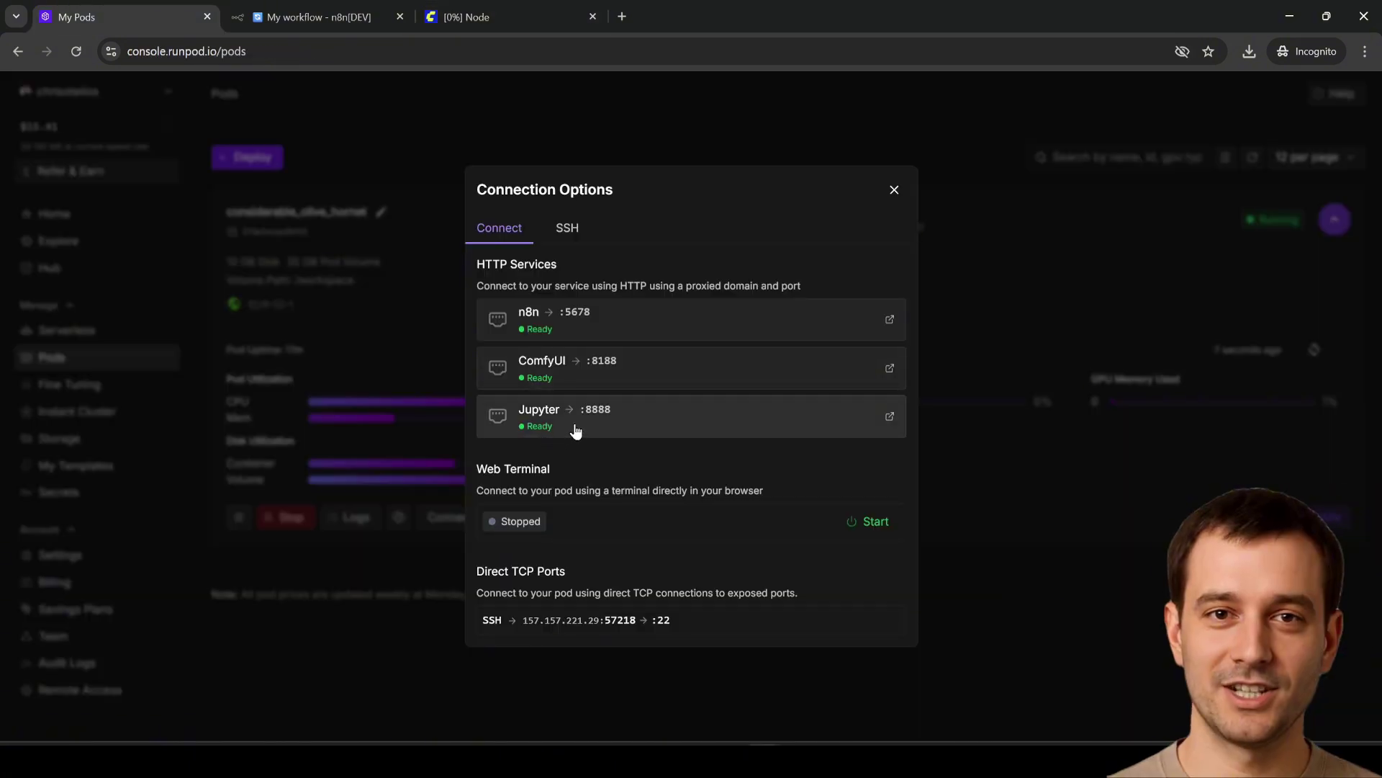
- Open the pod's Jupyter service and browse to workspace/ComfyUI/input
{"action": "left_click", "coordinate": [571, 418]}
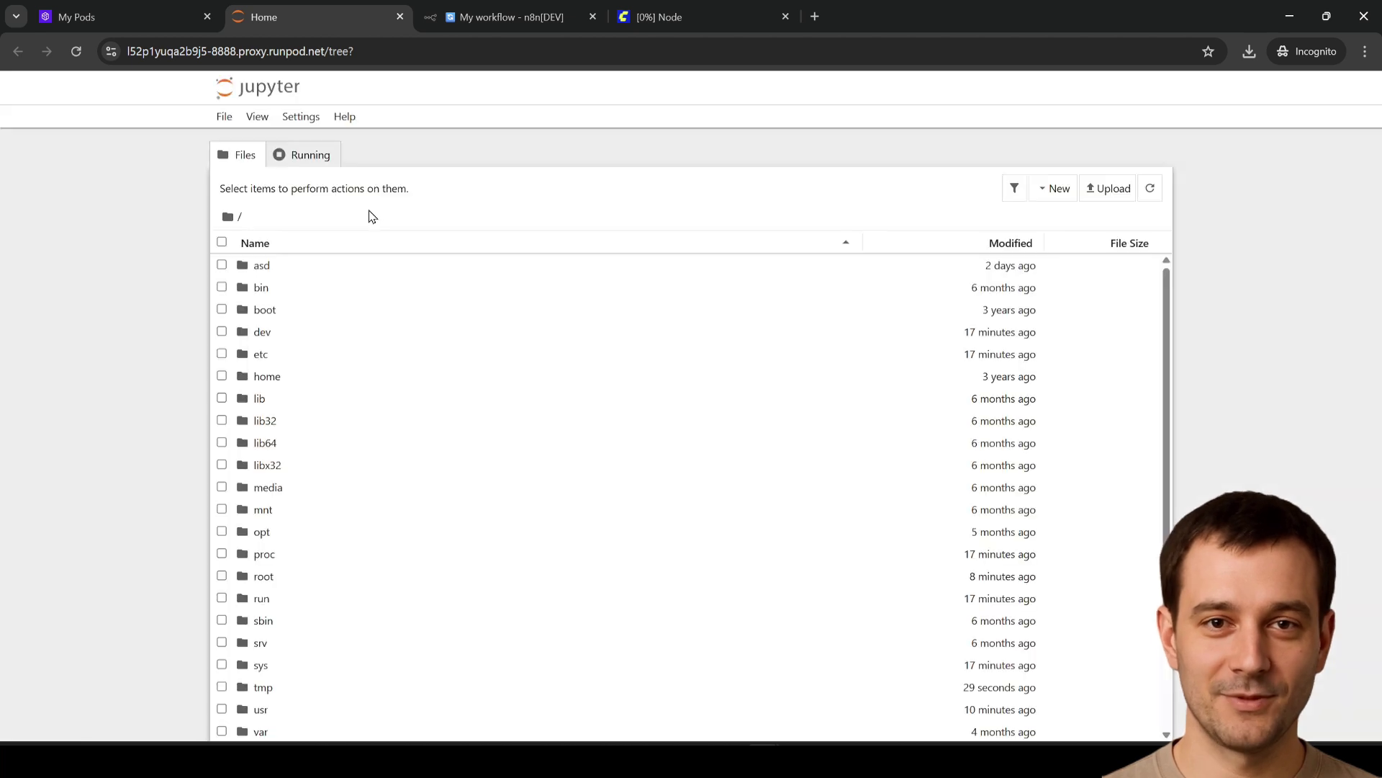
{"action": "scroll", "coordinate": [271, 473], "scroll_direction": "down", "scroll_amount": 2}
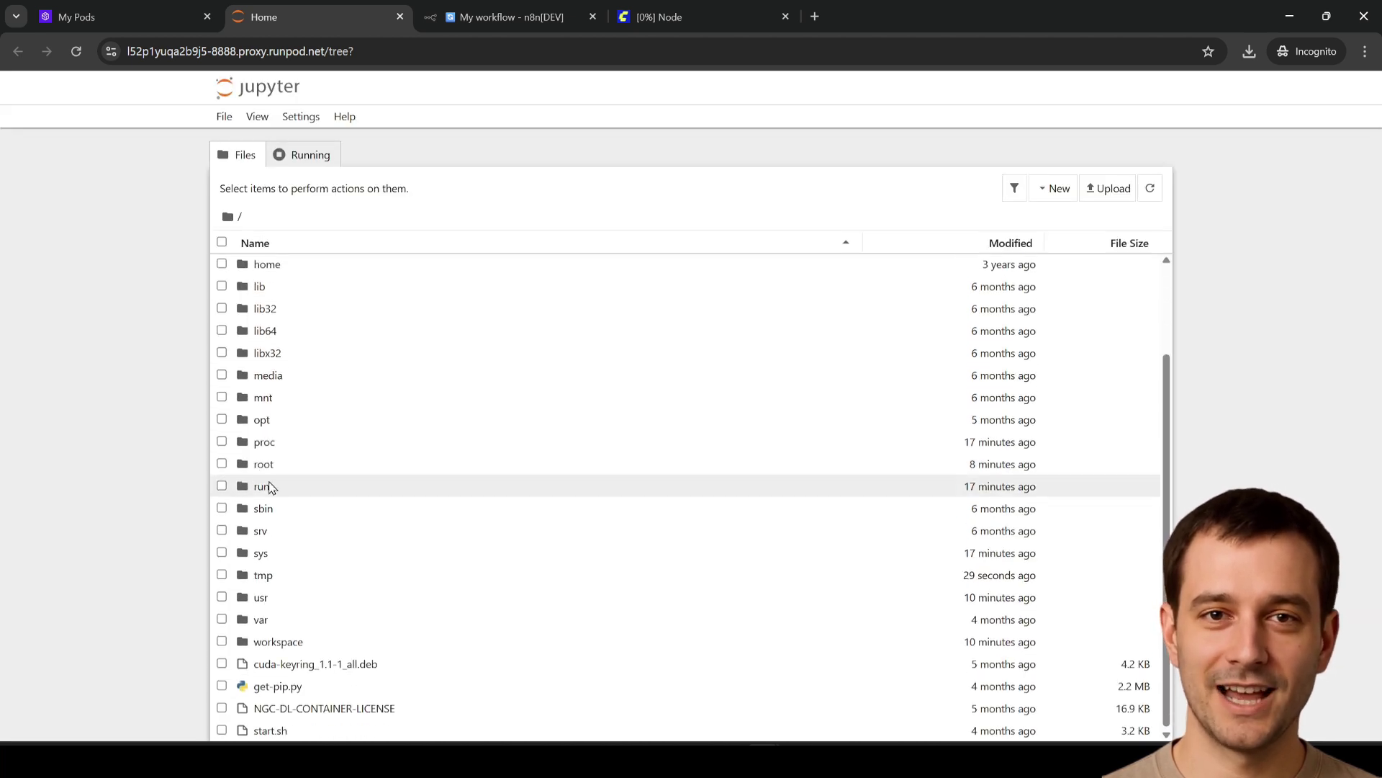
{"action": "double_click", "coordinate": [287, 640]}
{"action": "double_click", "coordinate": [273, 265]}
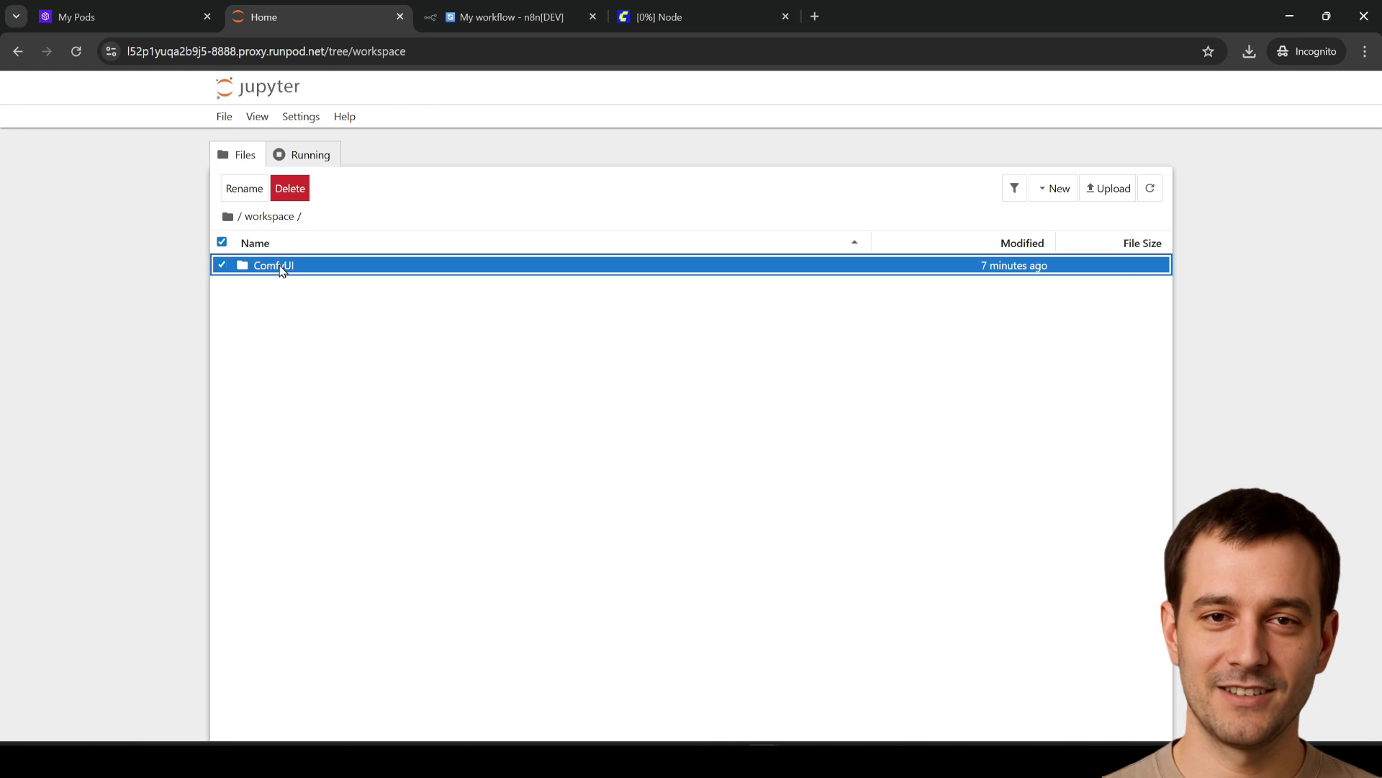
{"action": "scroll", "coordinate": [301, 517], "scroll_direction": "down", "scroll_amount": 2}
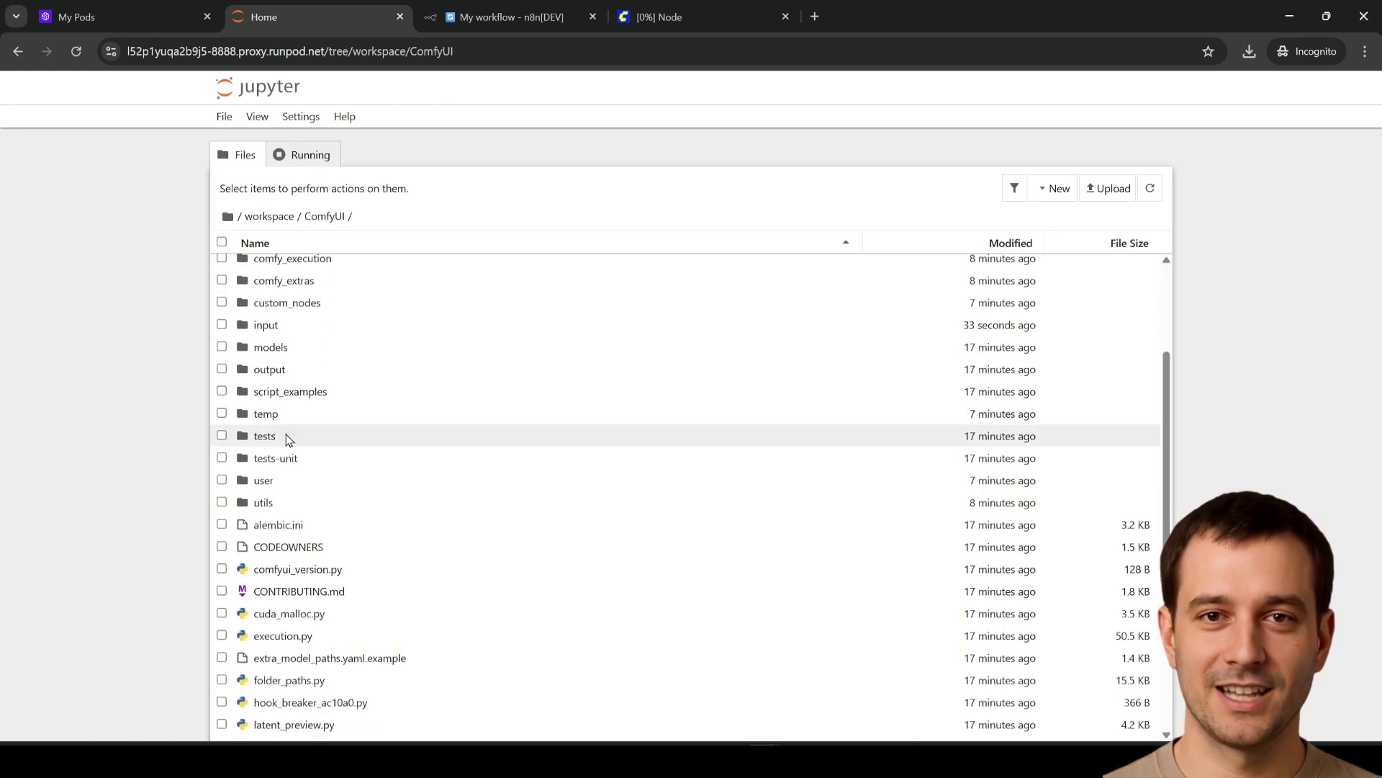
{"action": "double_click", "coordinate": [273, 322]}
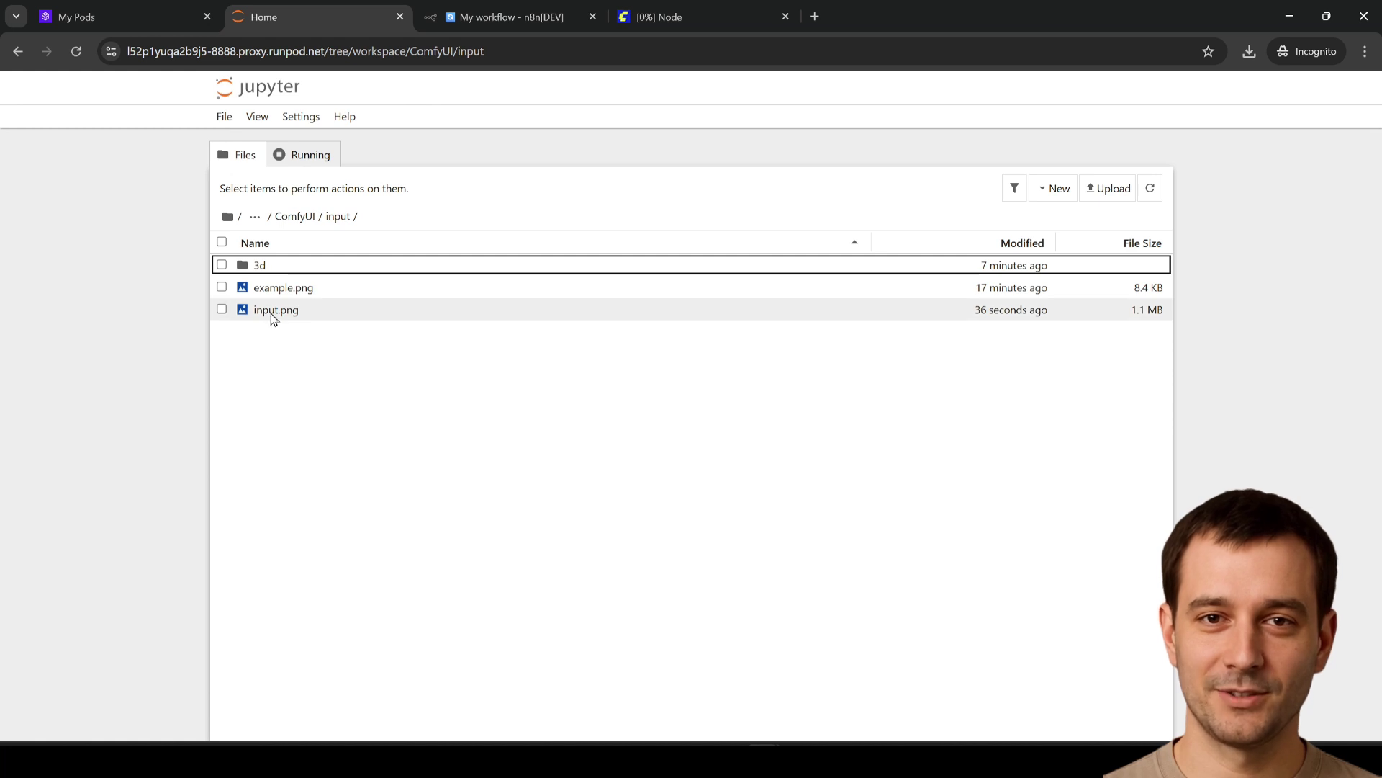
- Open input.png to confirm it arrived, then dismiss the error and close both Jupyter tabs
{"action": "double_click", "coordinate": [276, 317]}
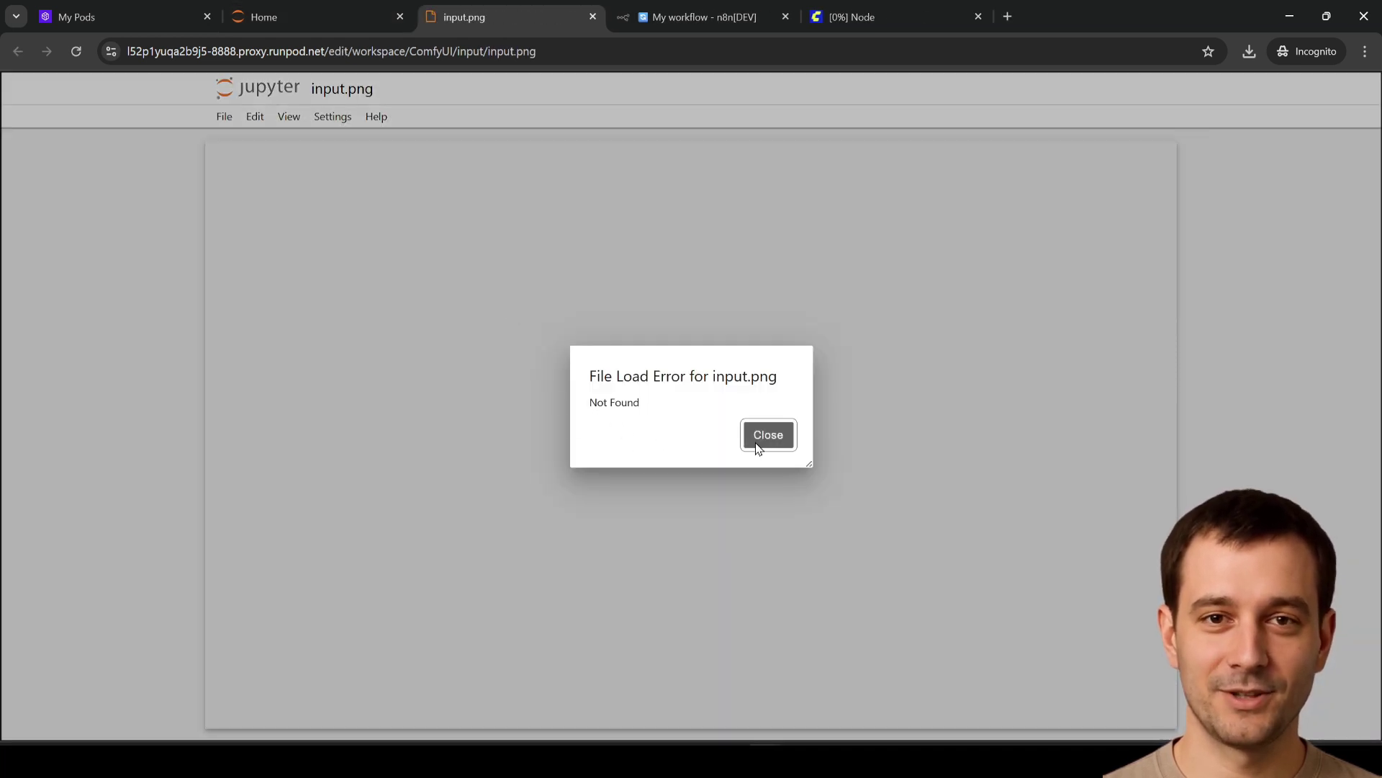
{"action": "left_click", "coordinate": [767, 434]}
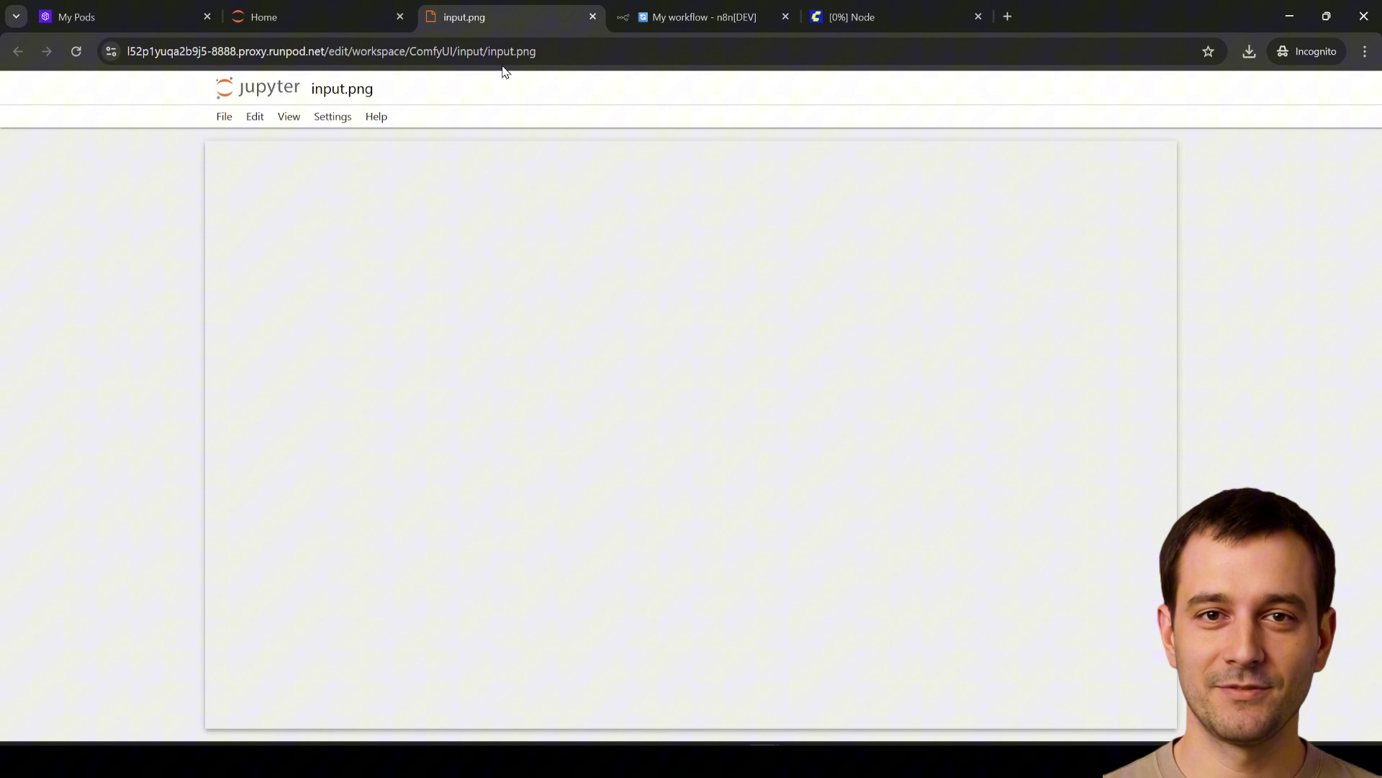
{"action": "middle_click", "coordinate": [476, 18]}
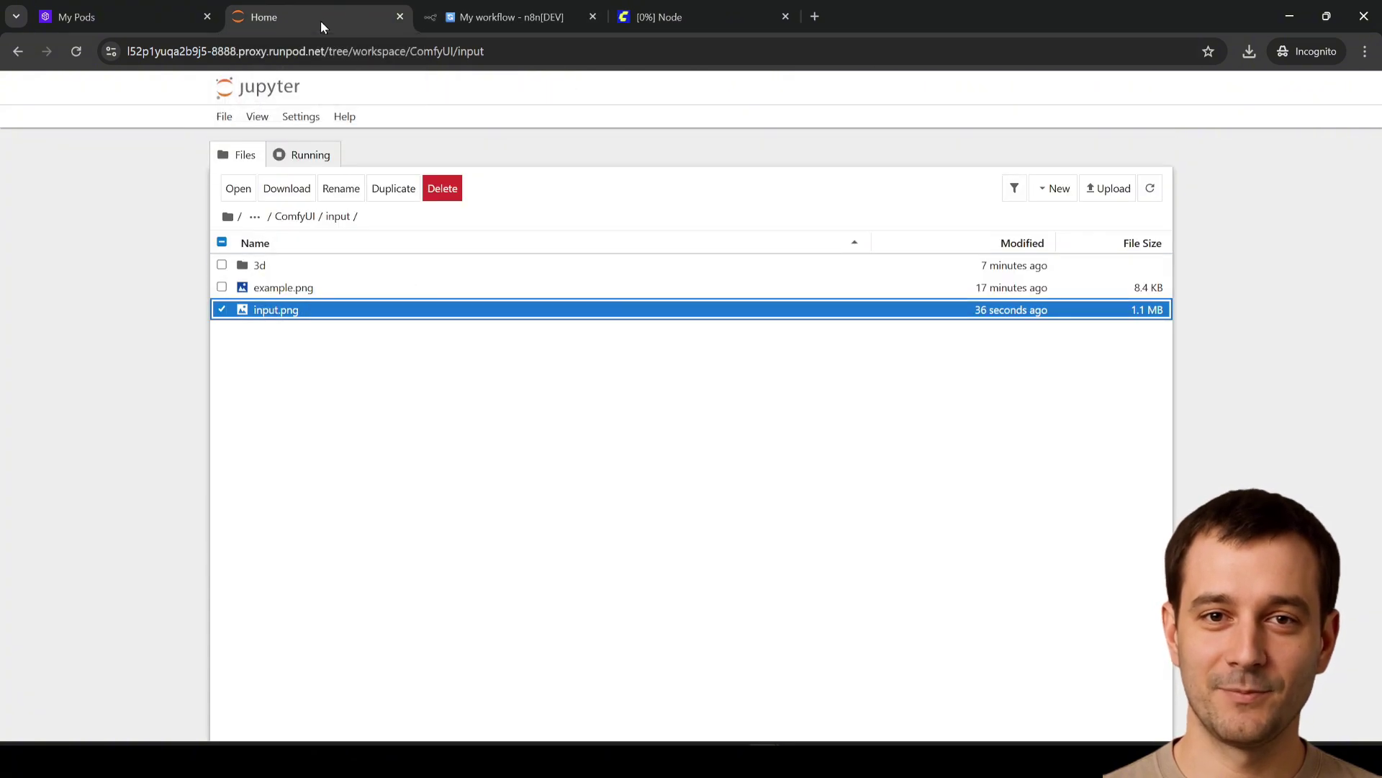
{"action": "middle_click", "coordinate": [321, 20]}
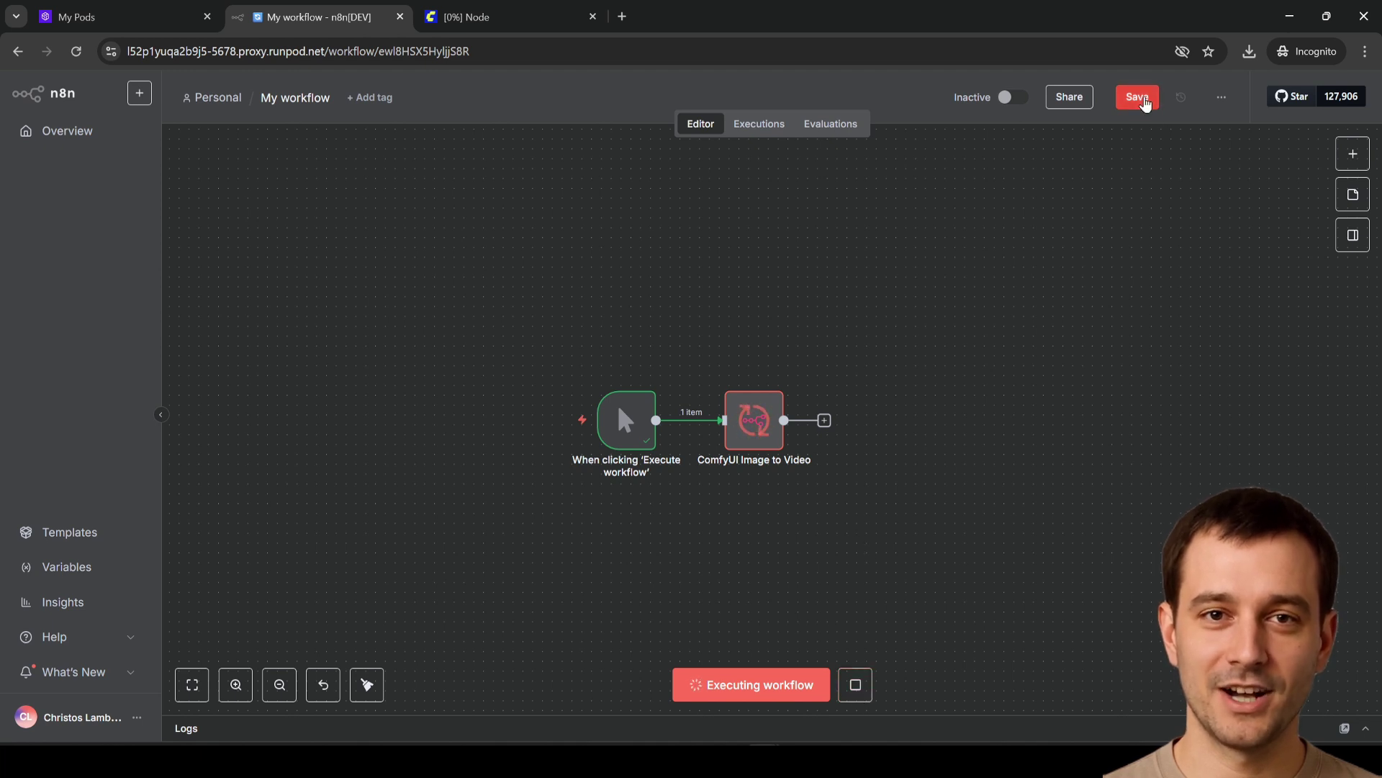
- Save the n8n workflow, stop its execution and cancel the current ComfyUI run
{"action": "left_click", "coordinate": [1139, 97]}
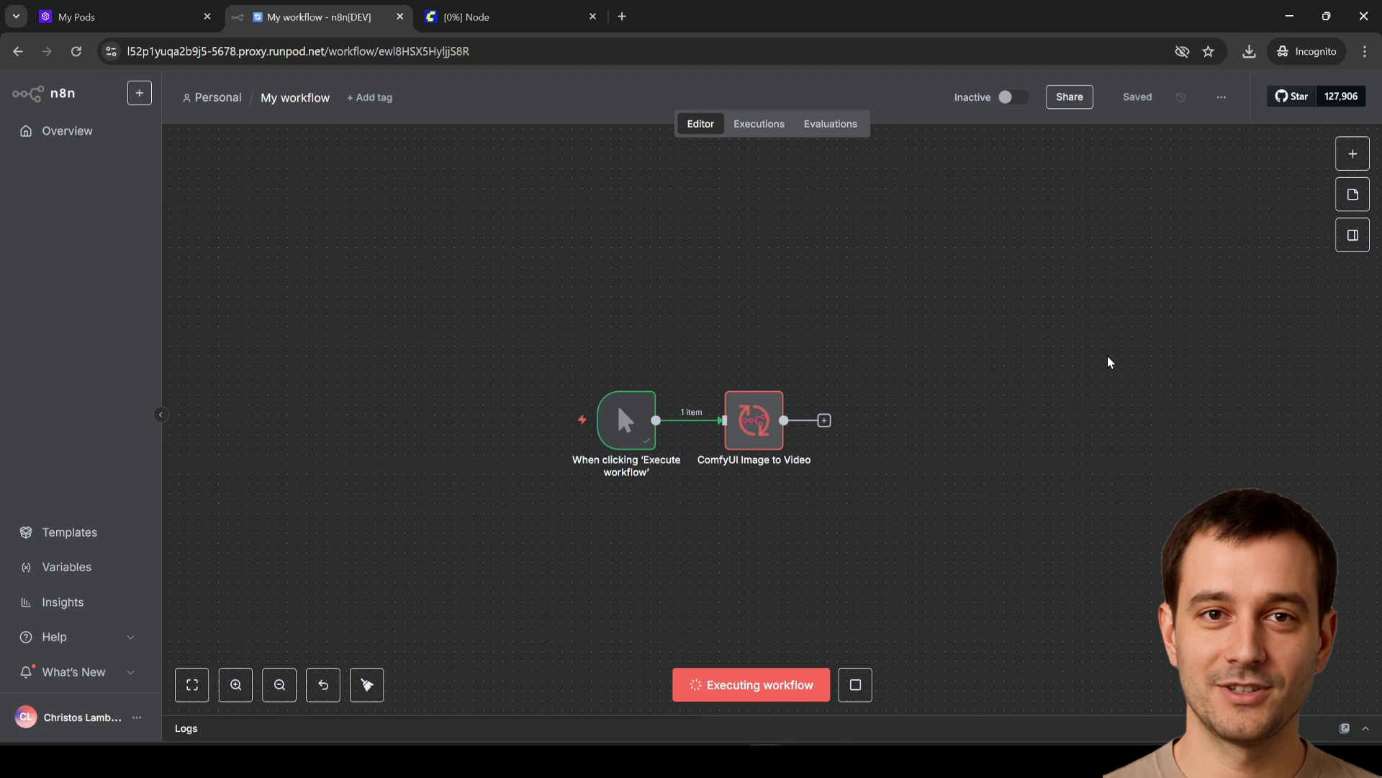
{"action": "left_click", "coordinate": [856, 693]}
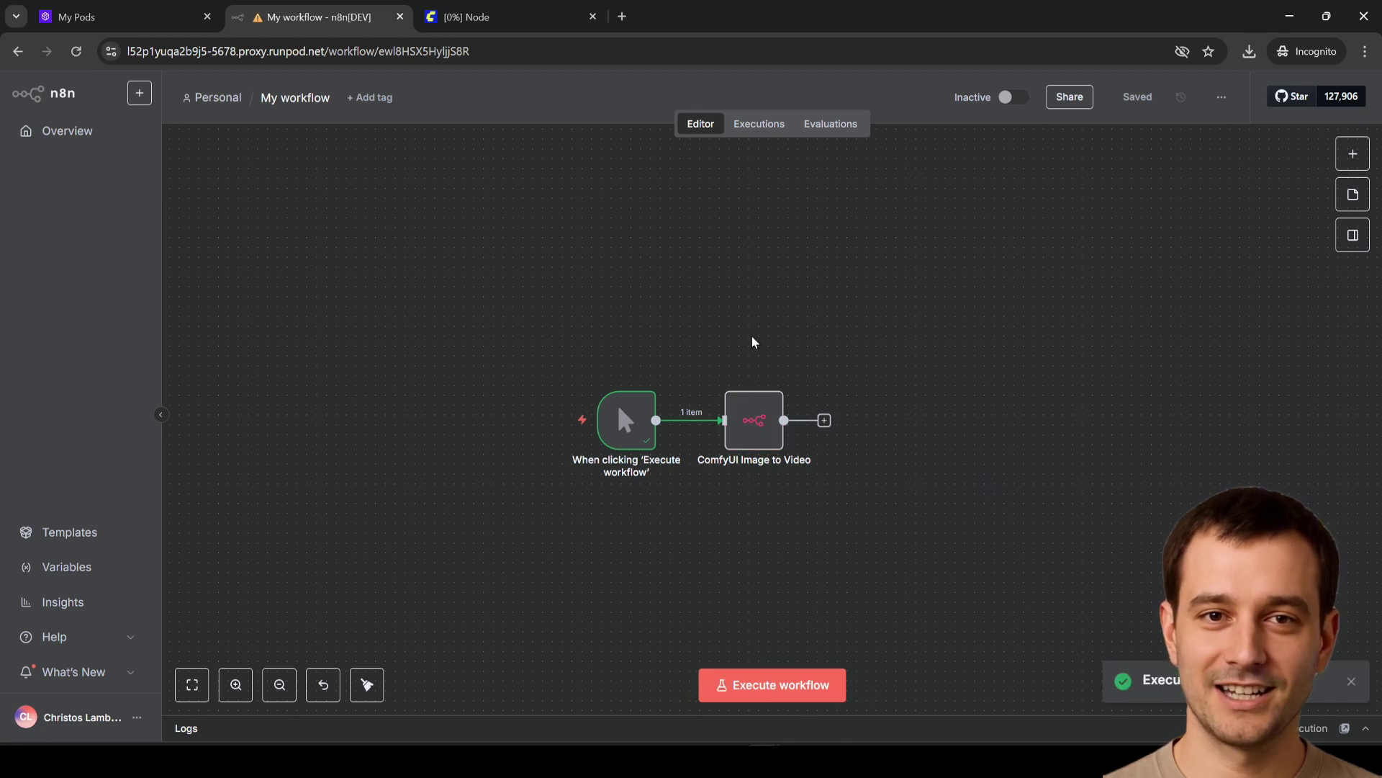
{"action": "left_click", "coordinate": [468, 17]}
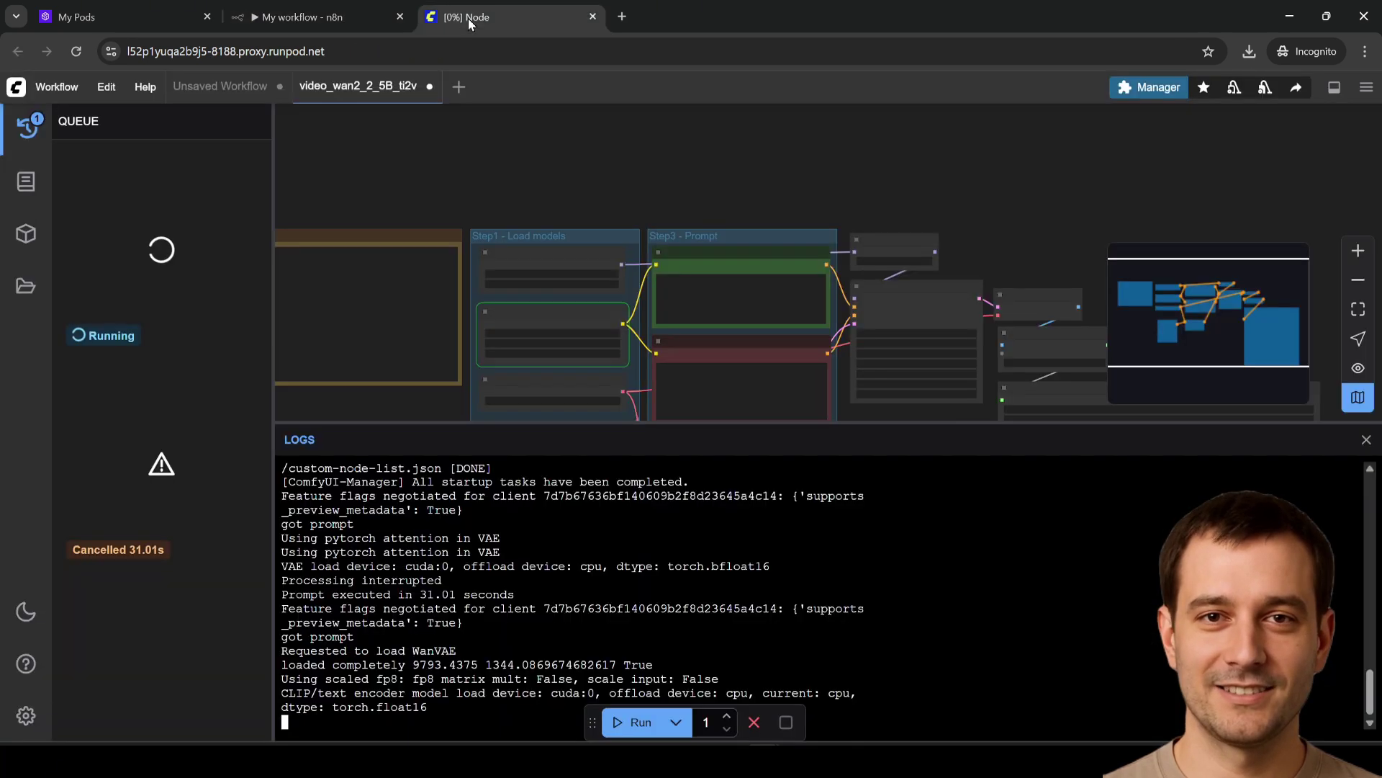
{"action": "left_click", "coordinate": [753, 723]}
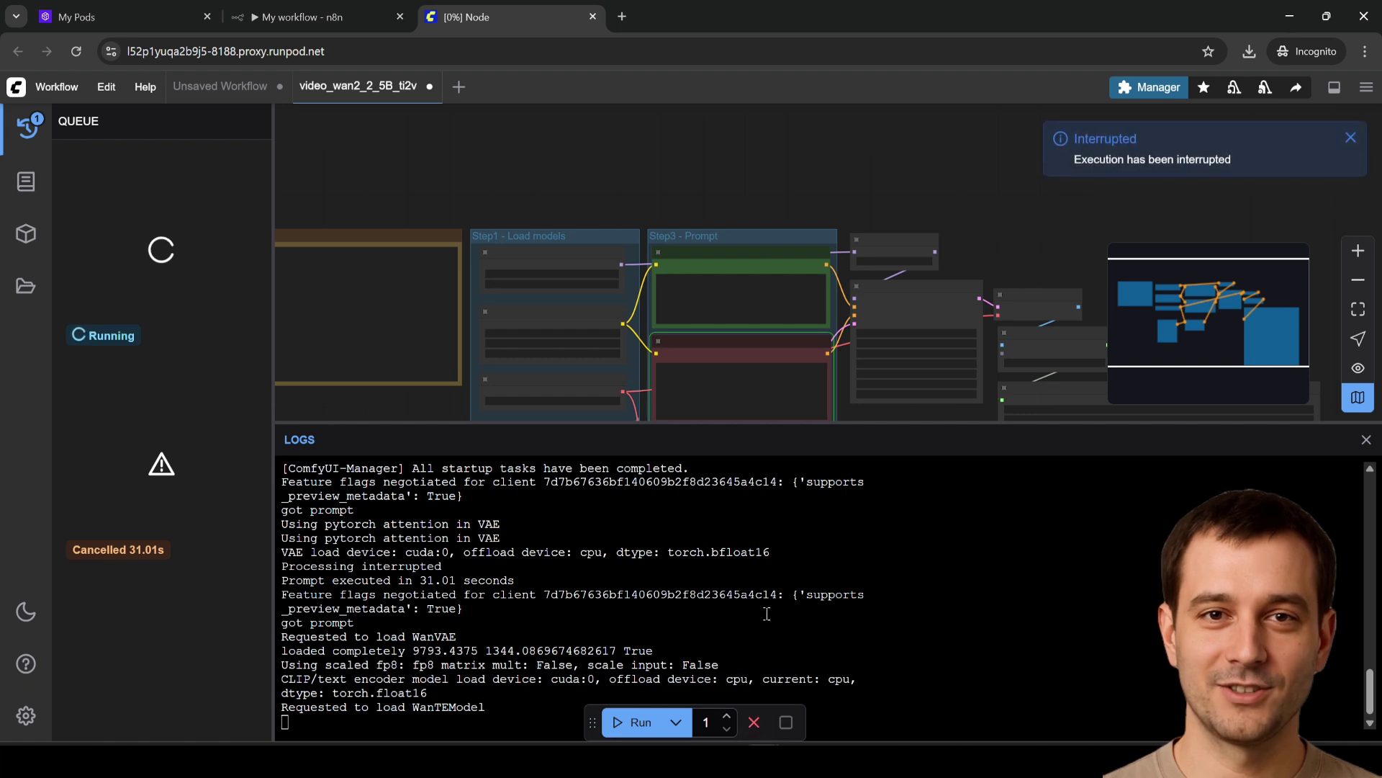
- Close the n8n tab and the ComfyUI tab, confirming Leave
{"action": "left_click", "coordinate": [299, 5]}
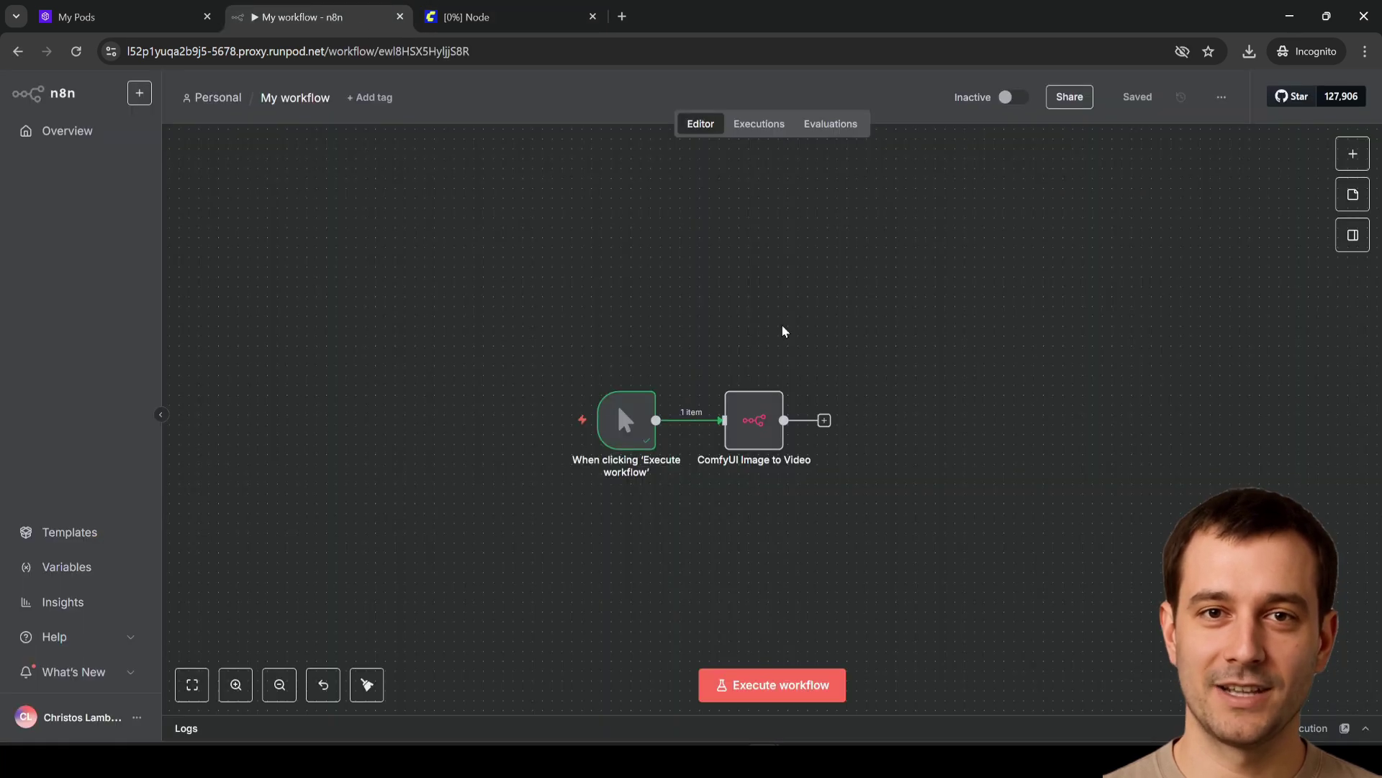
{"action": "middle_click", "coordinate": [328, 16]}
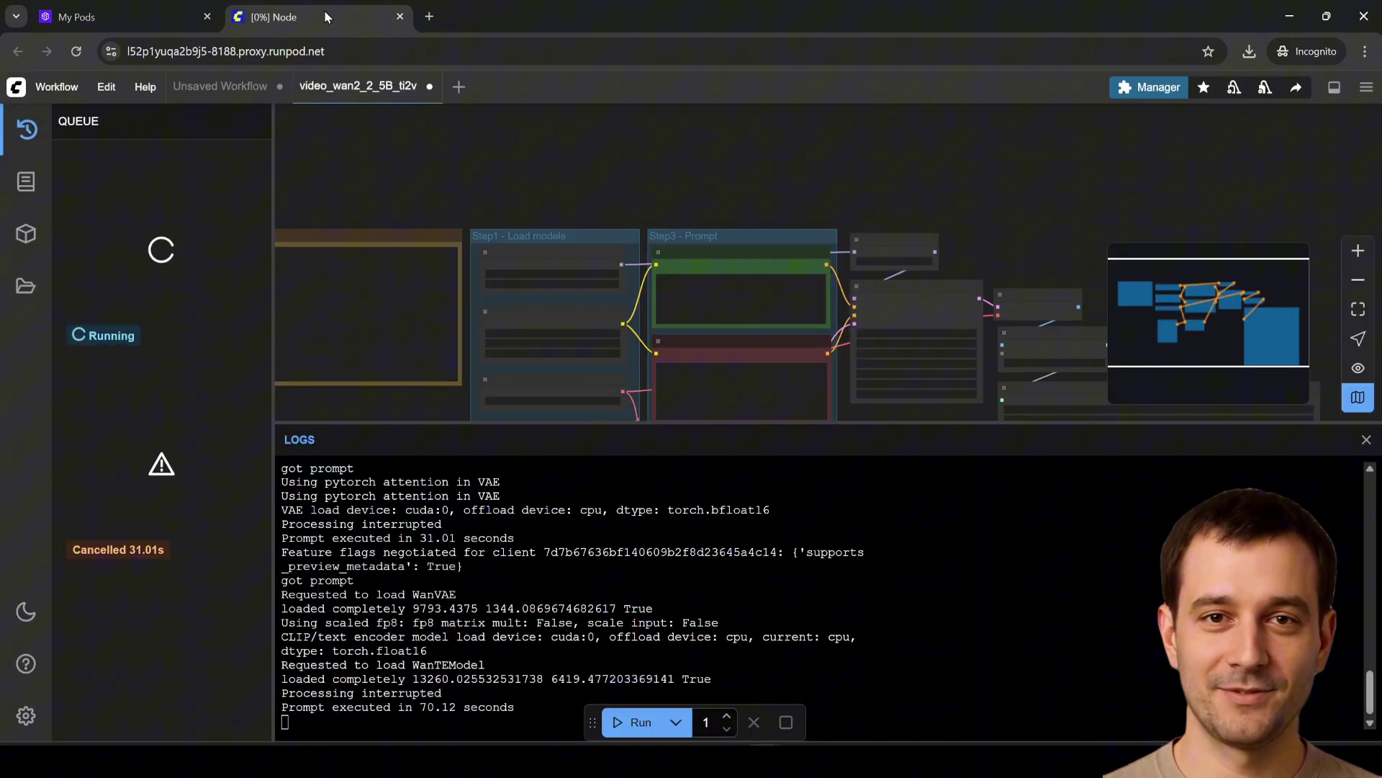
{"action": "left_click", "coordinate": [401, 17]}
{"action": "left_click", "coordinate": [763, 155]}
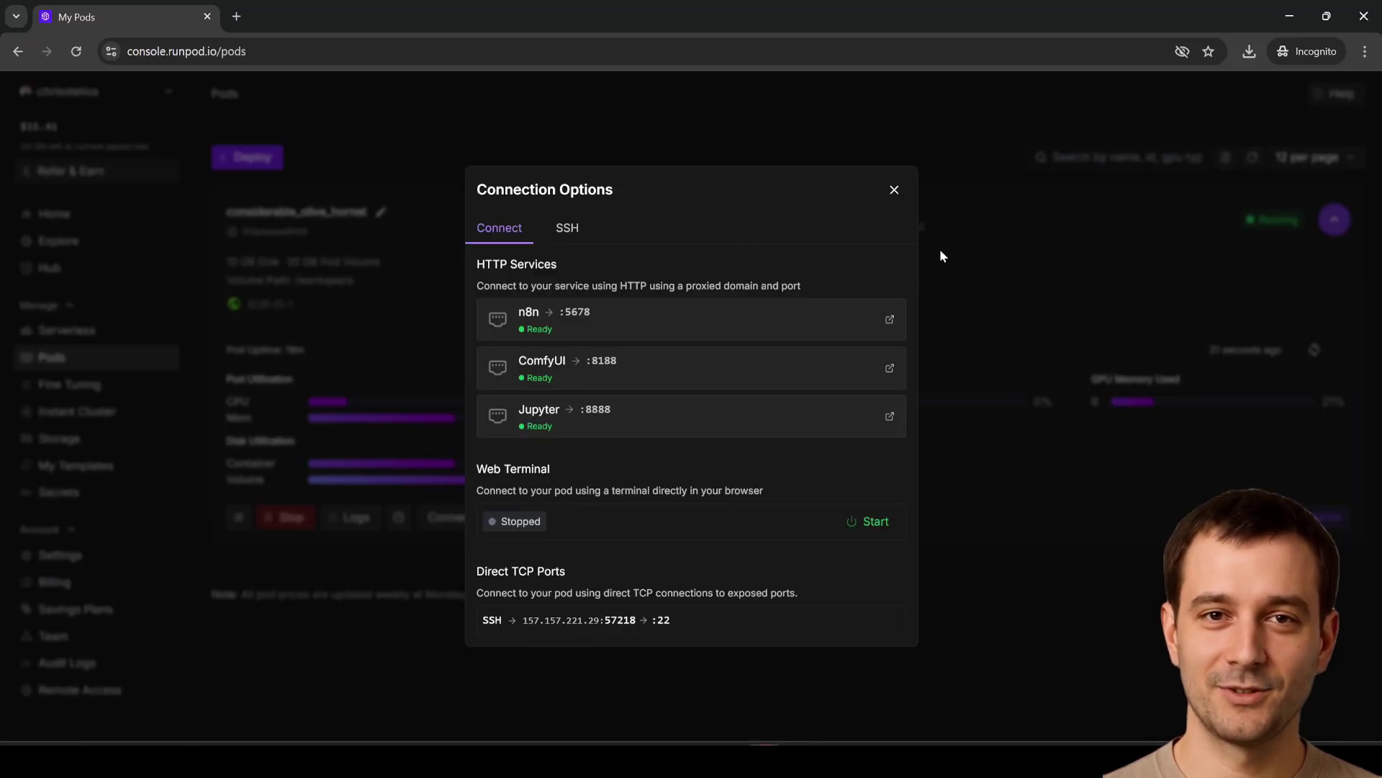